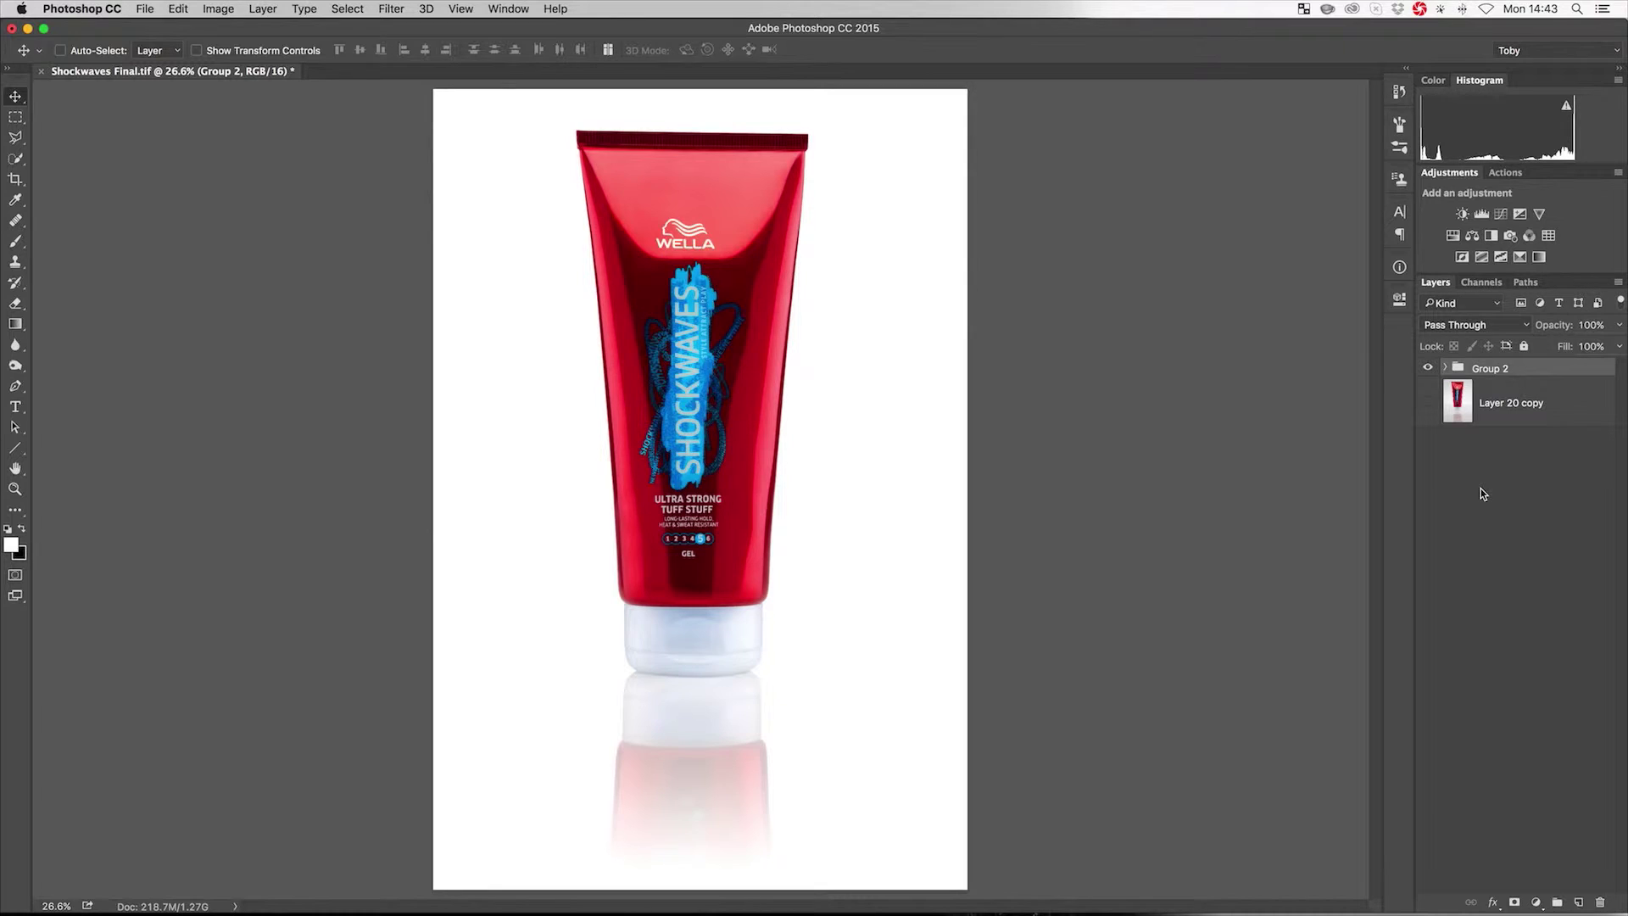
Step: Examine the layers inside Group 2 and its nested groups, and compare the retouched image with the original on Layer 20 copy
click(1446, 368)
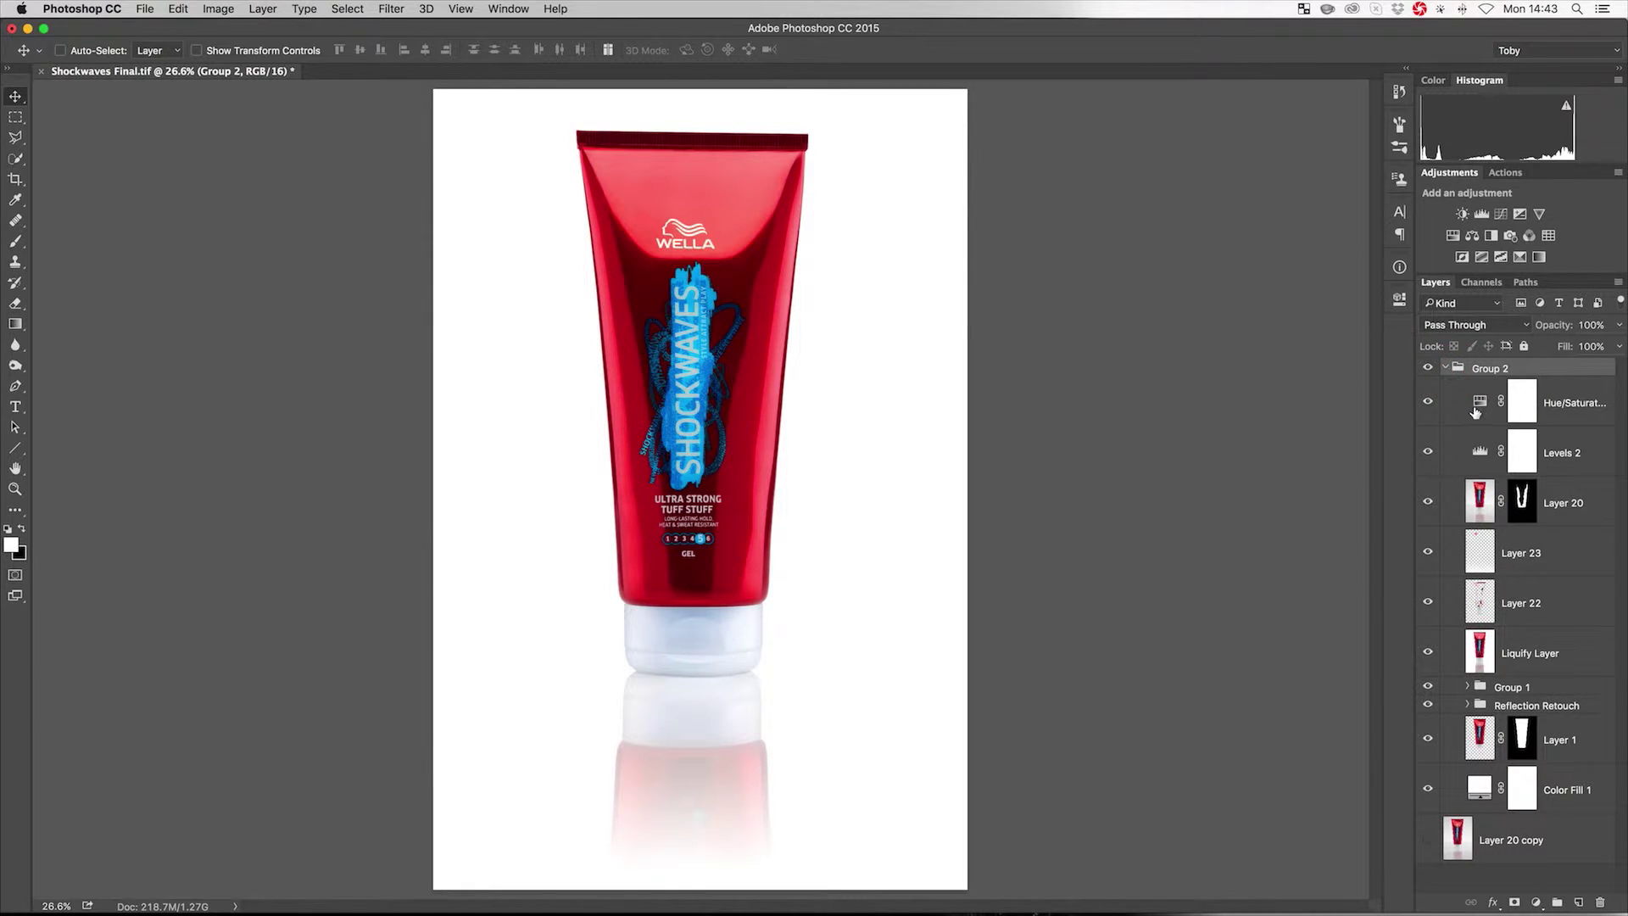
click(1463, 688)
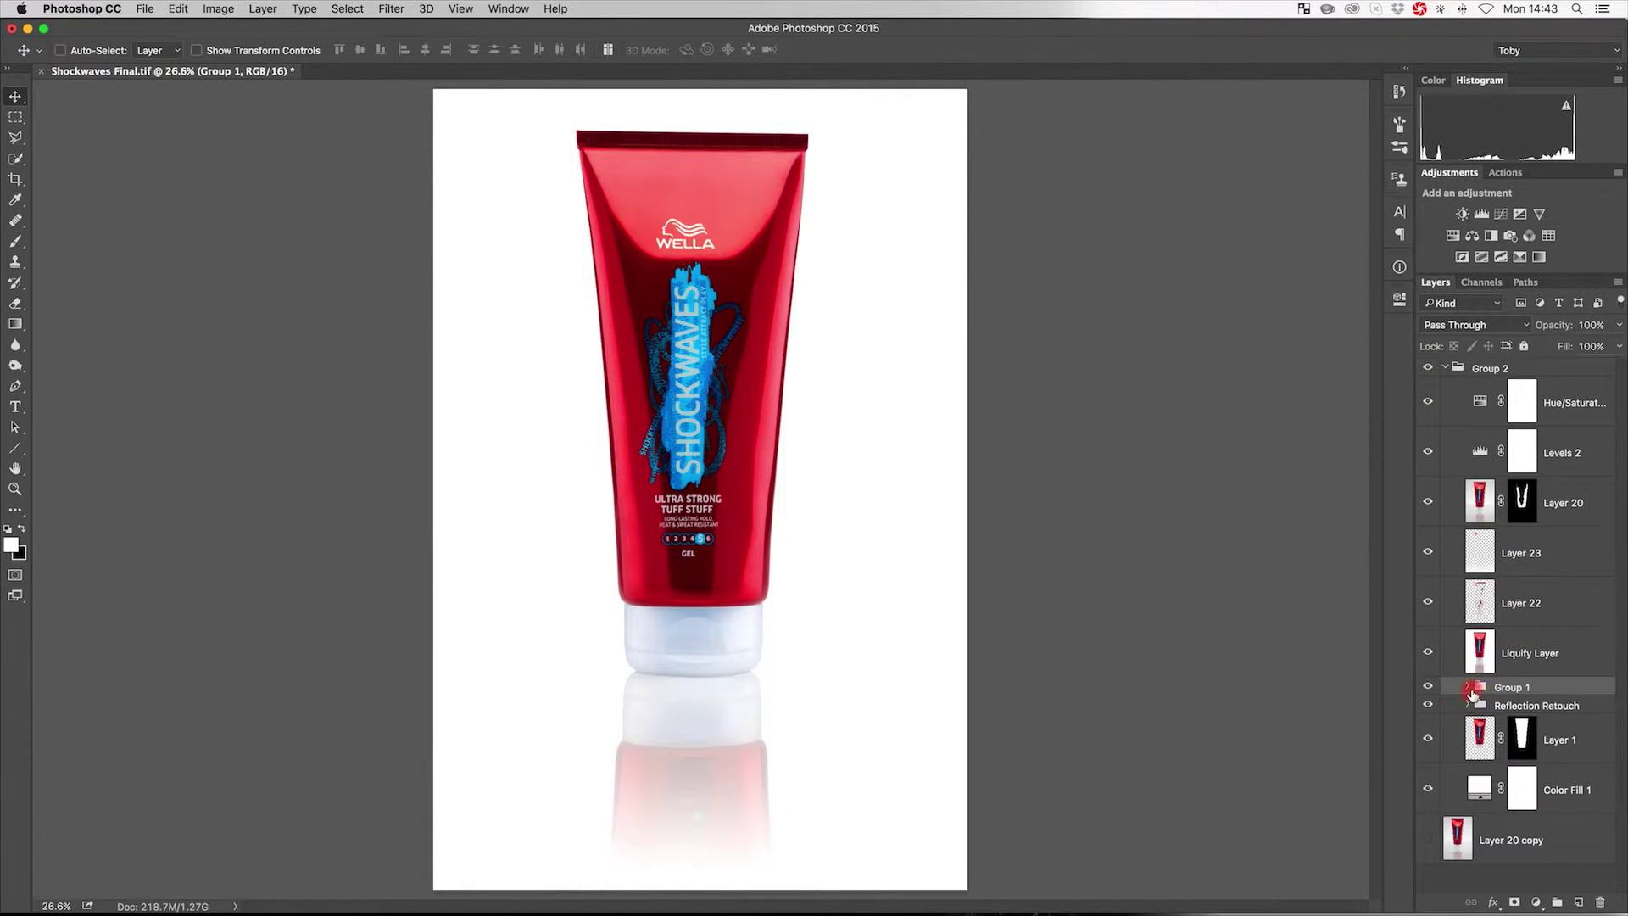
click(1468, 688)
scroll(1475, 721, down, 5)
click(1484, 733)
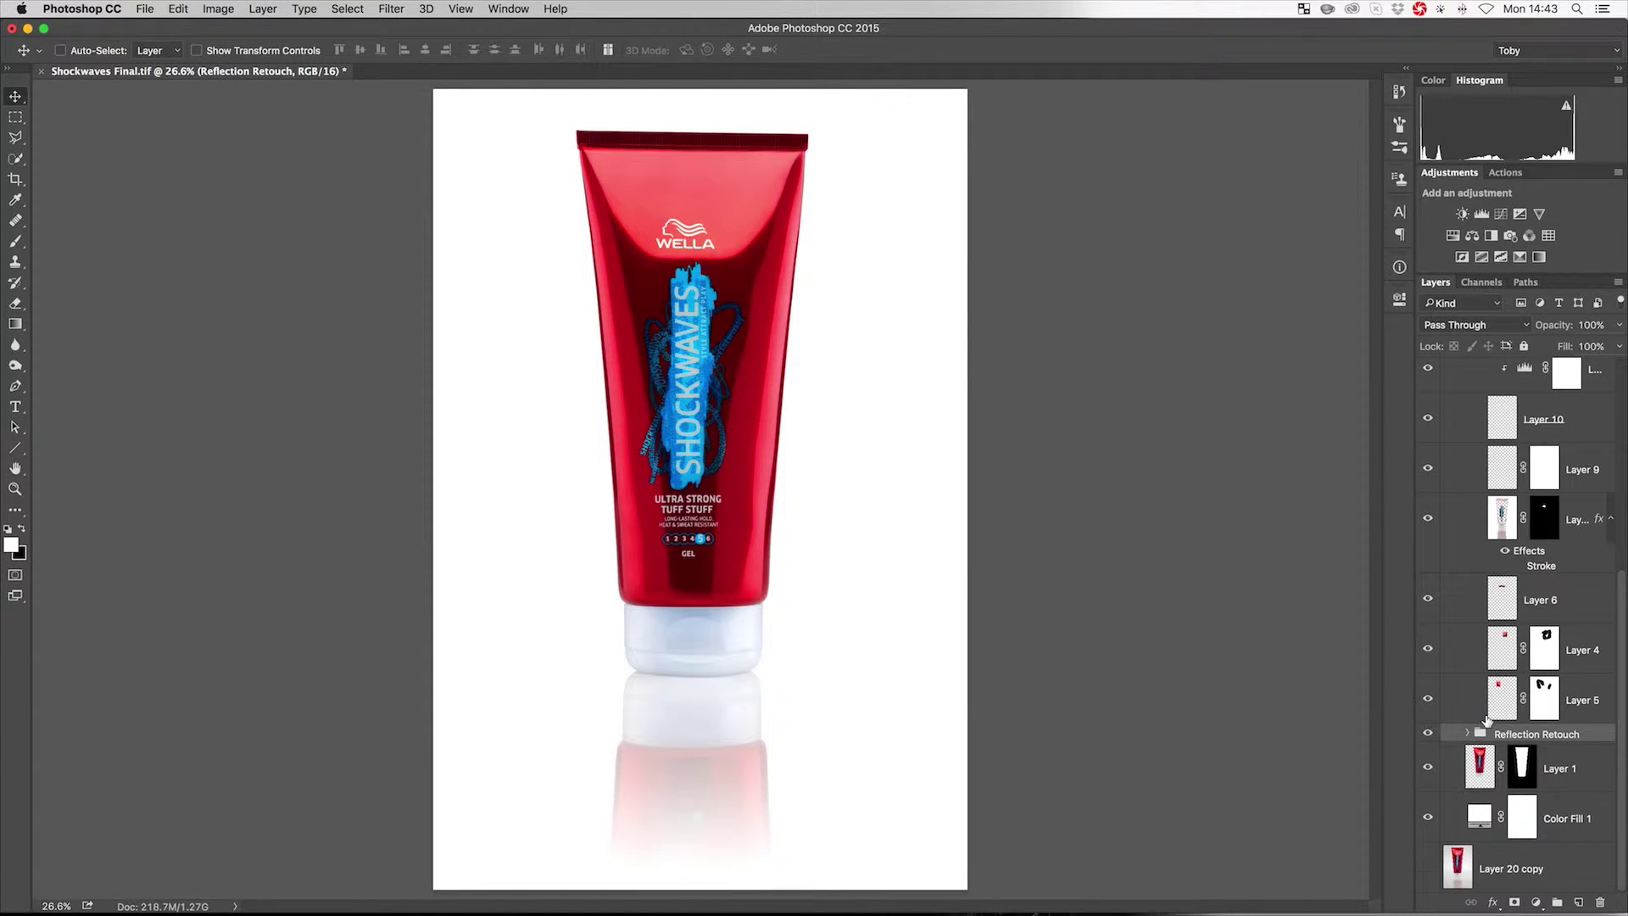
click(1466, 732)
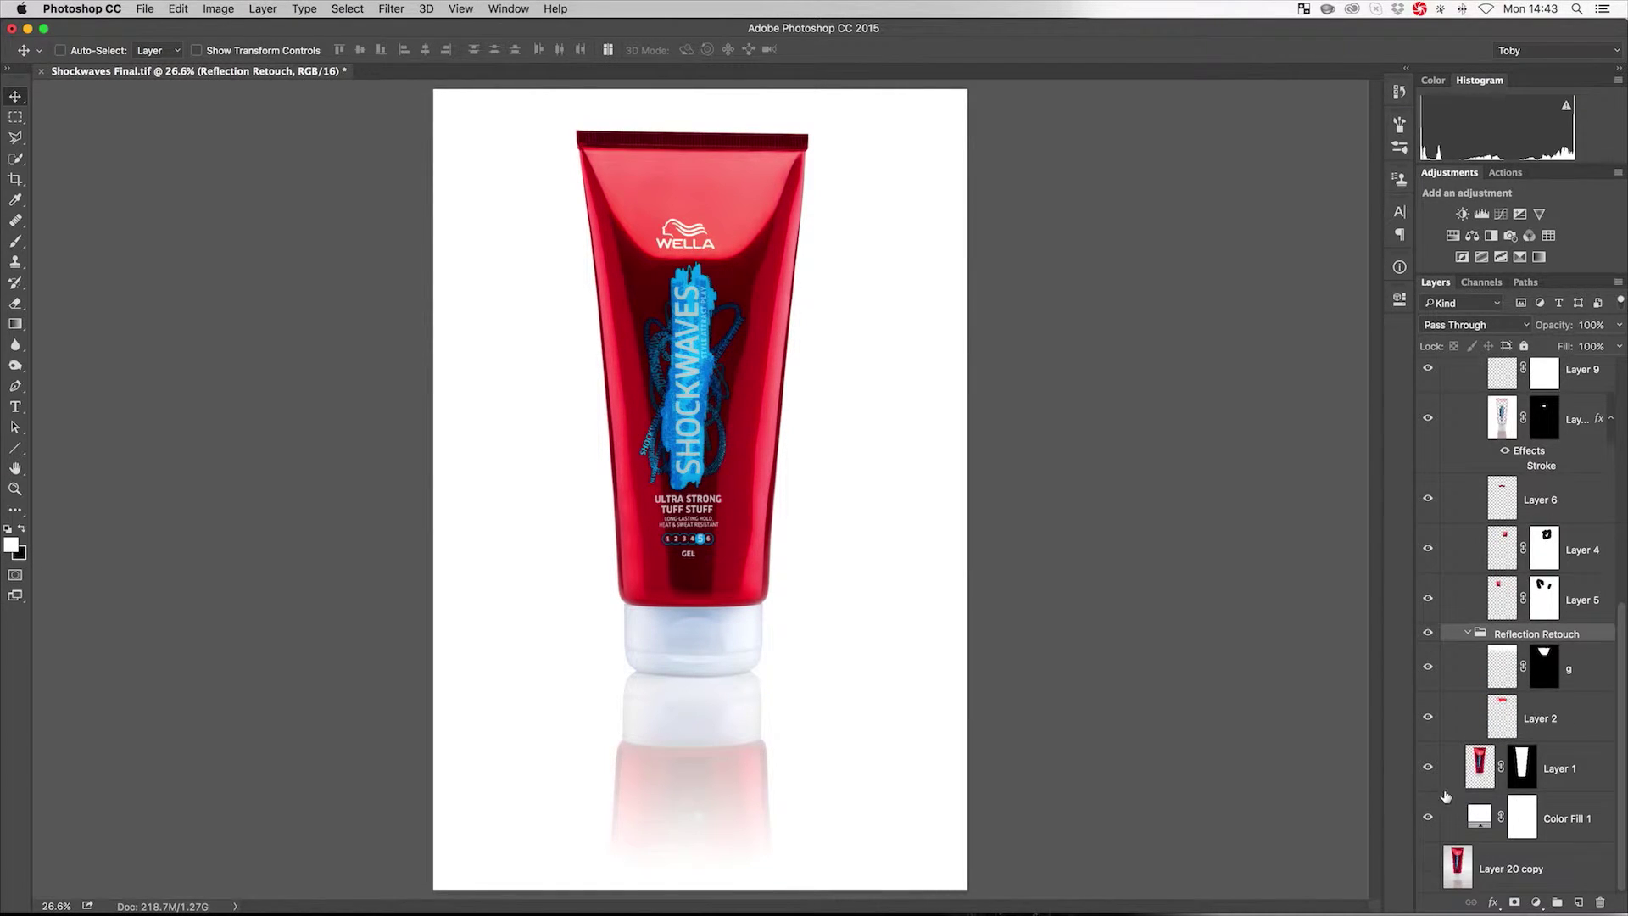
alt+click(1428, 868)
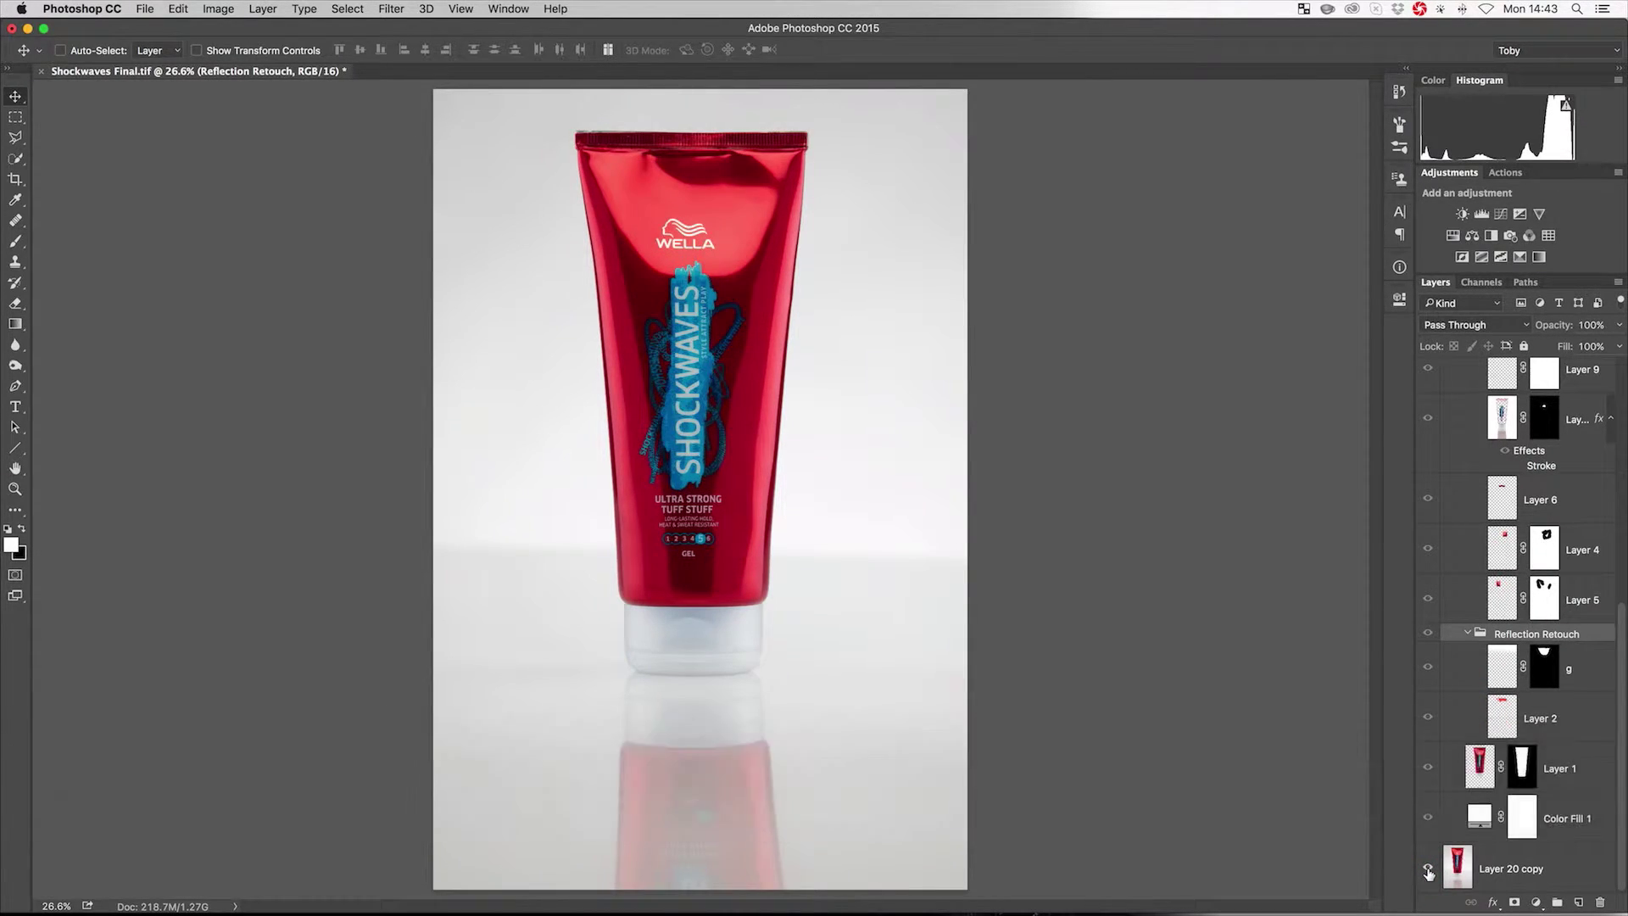
alt+click(1428, 868)
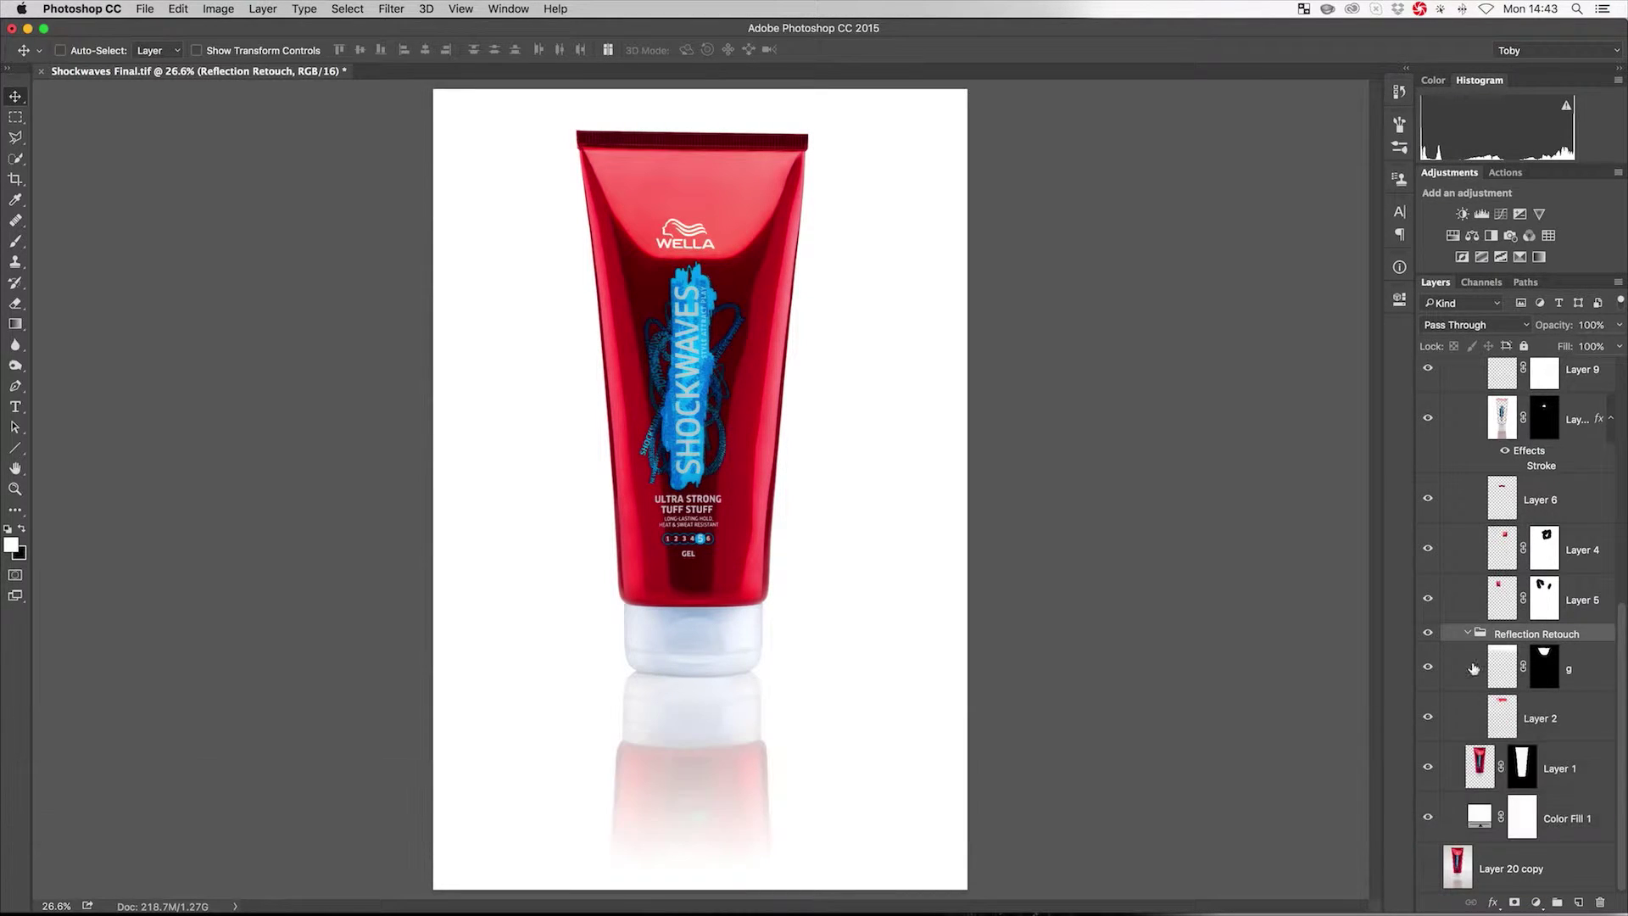
key(super+g)
click(1444, 368)
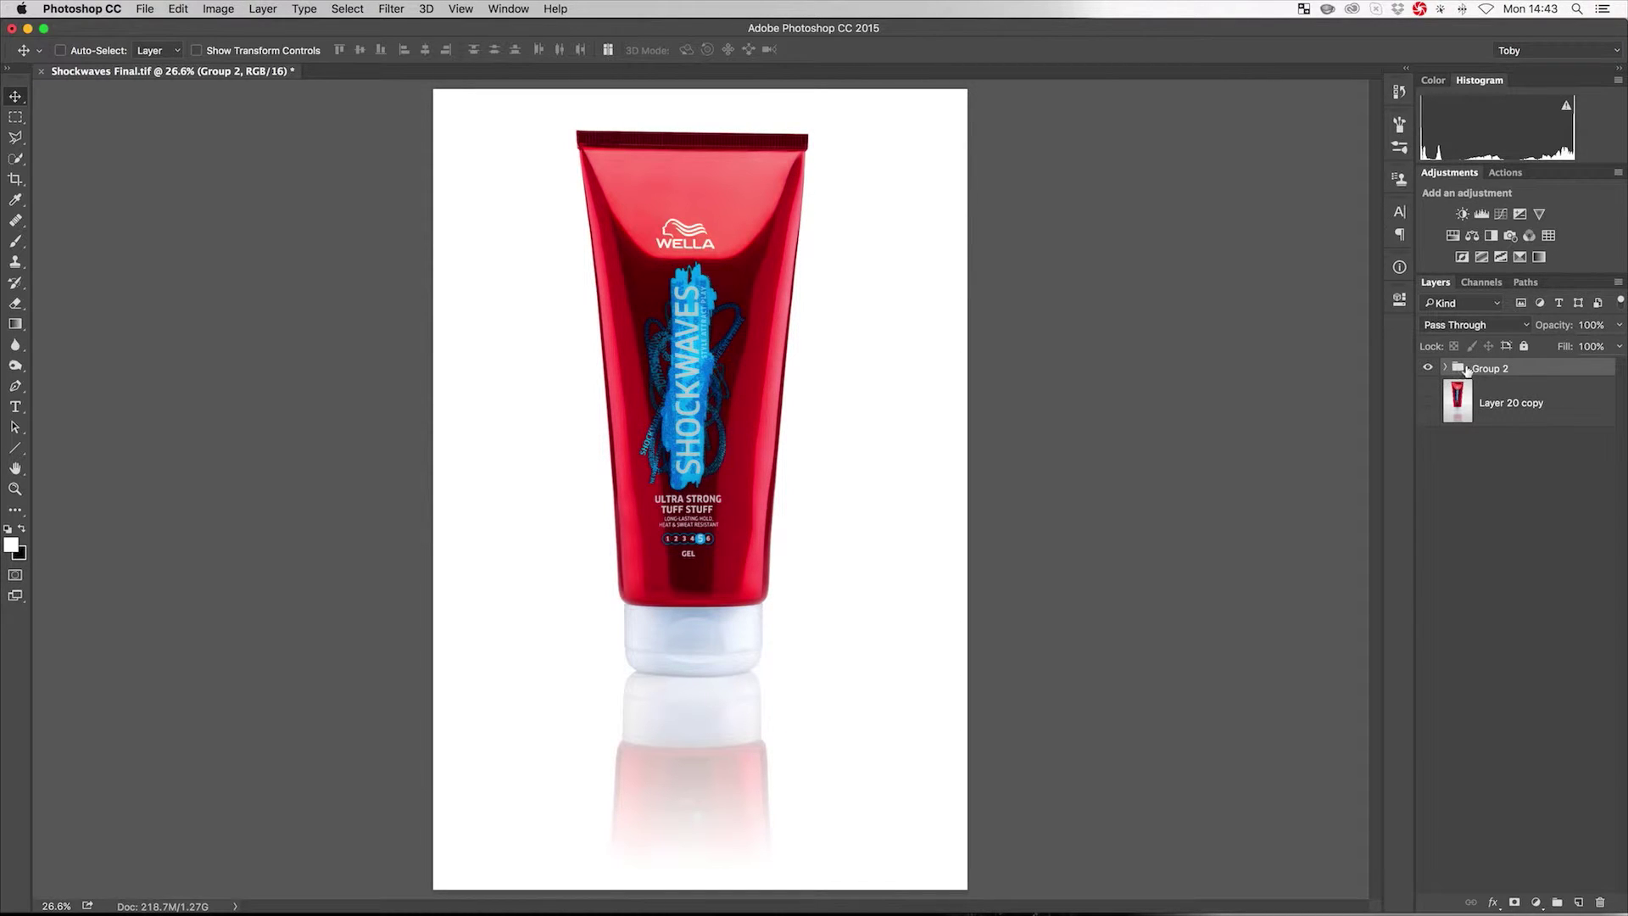
Step: Stamp all visible layers into a new merged layer above Group 2 and toggle its visibility to compare
click(1456, 367)
key(super+alt+shift)
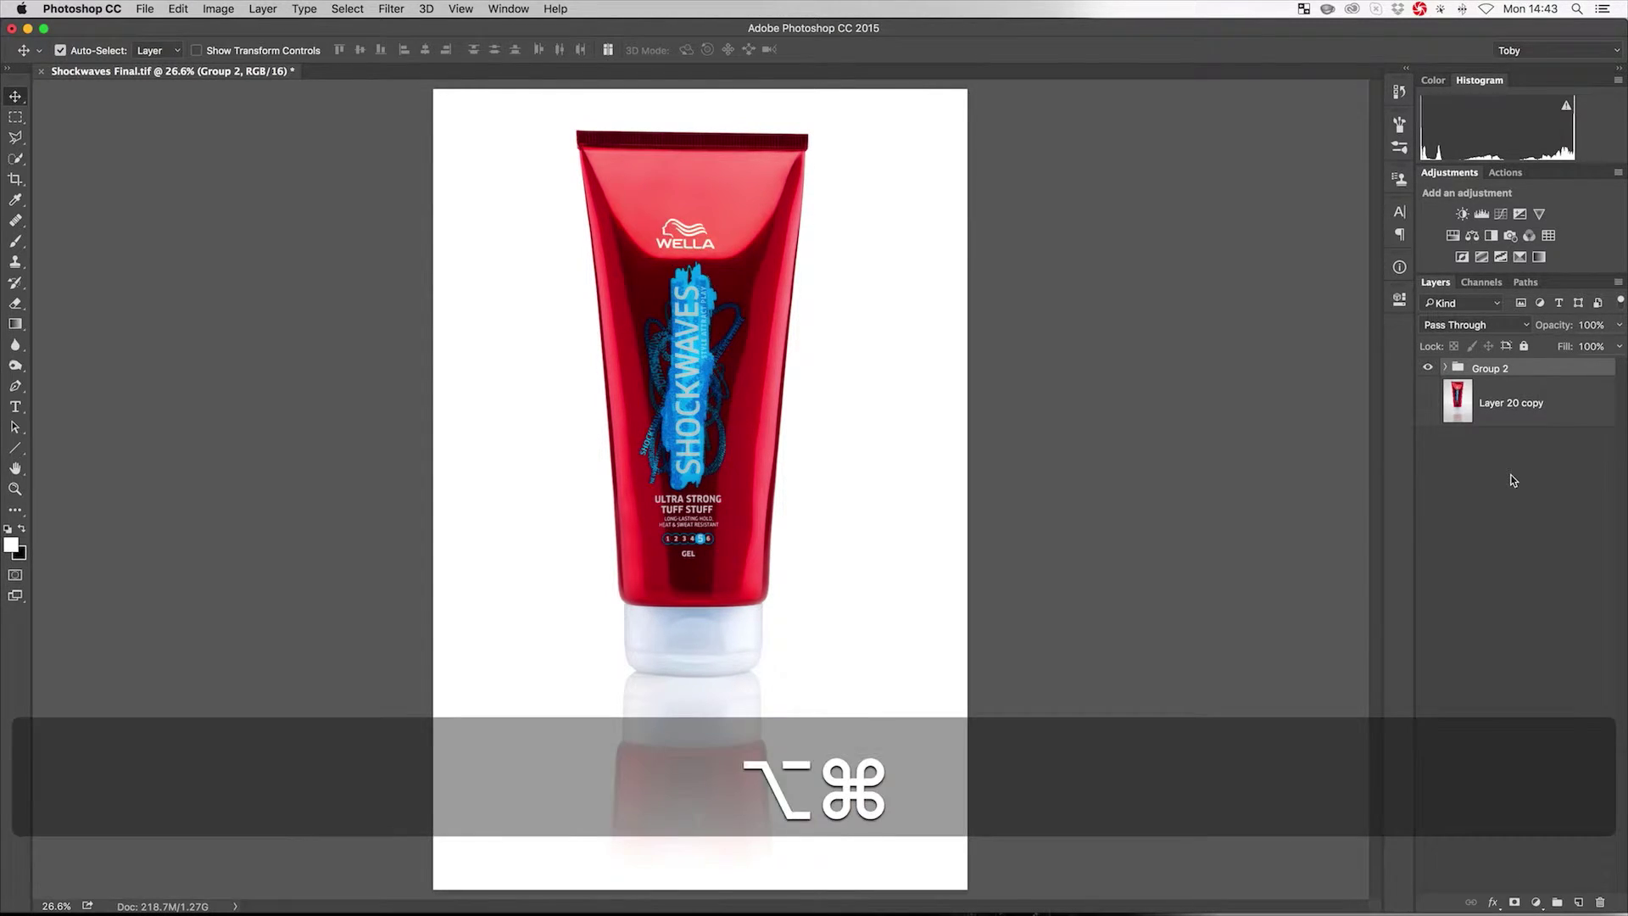
key(super+alt+shift+e)
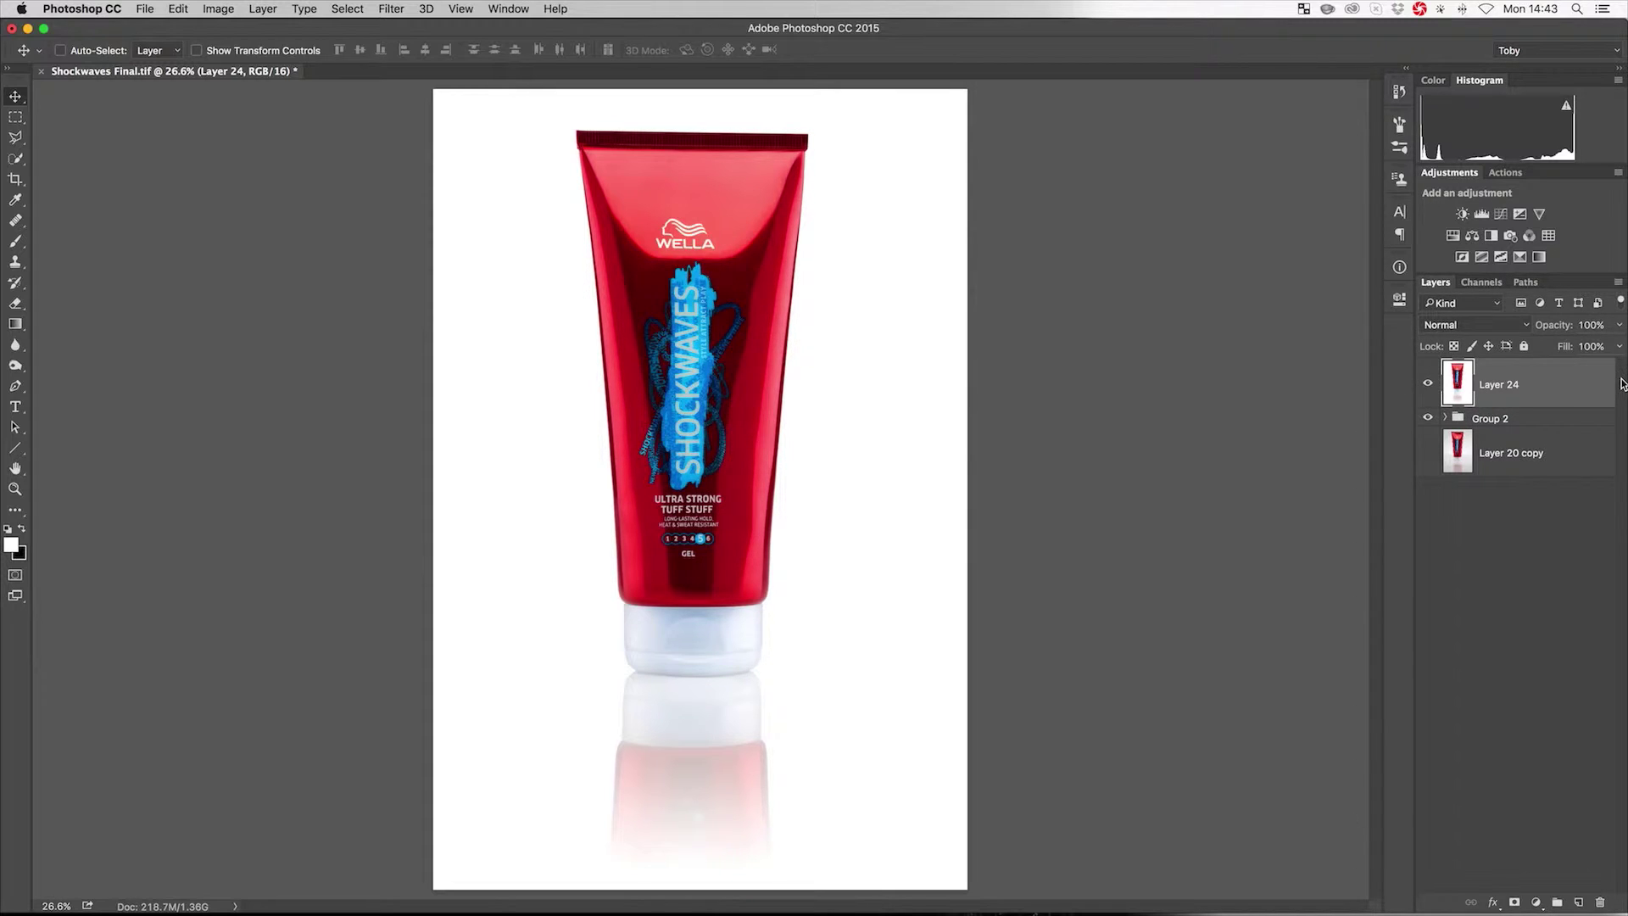
click(1427, 386)
click(1428, 386)
click(1428, 386)
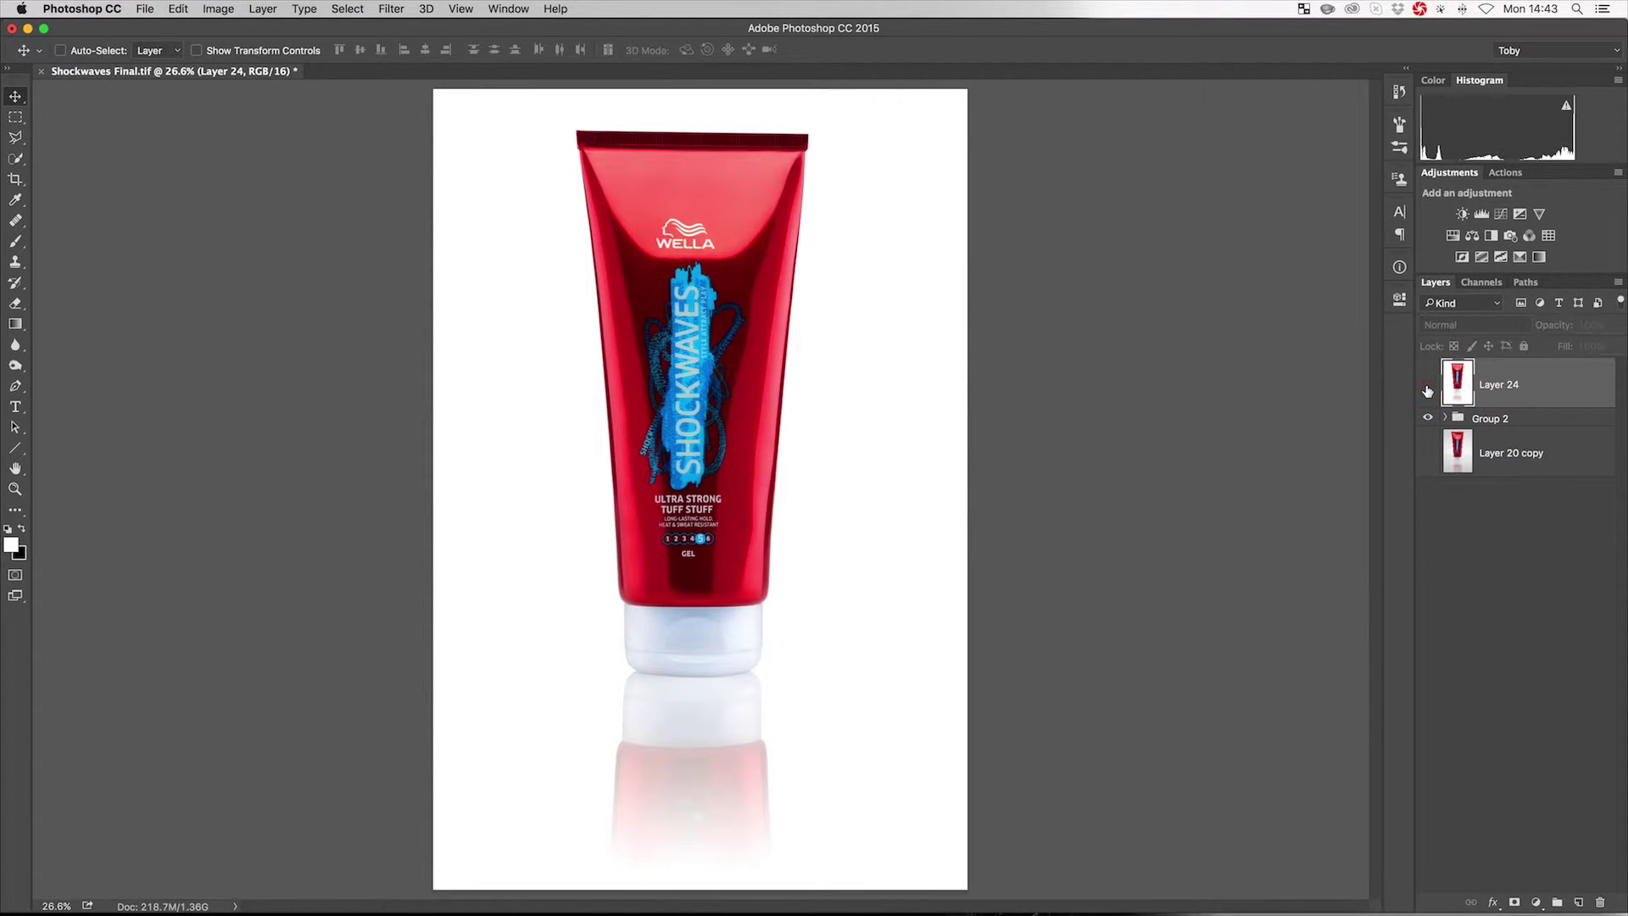
click(1427, 385)
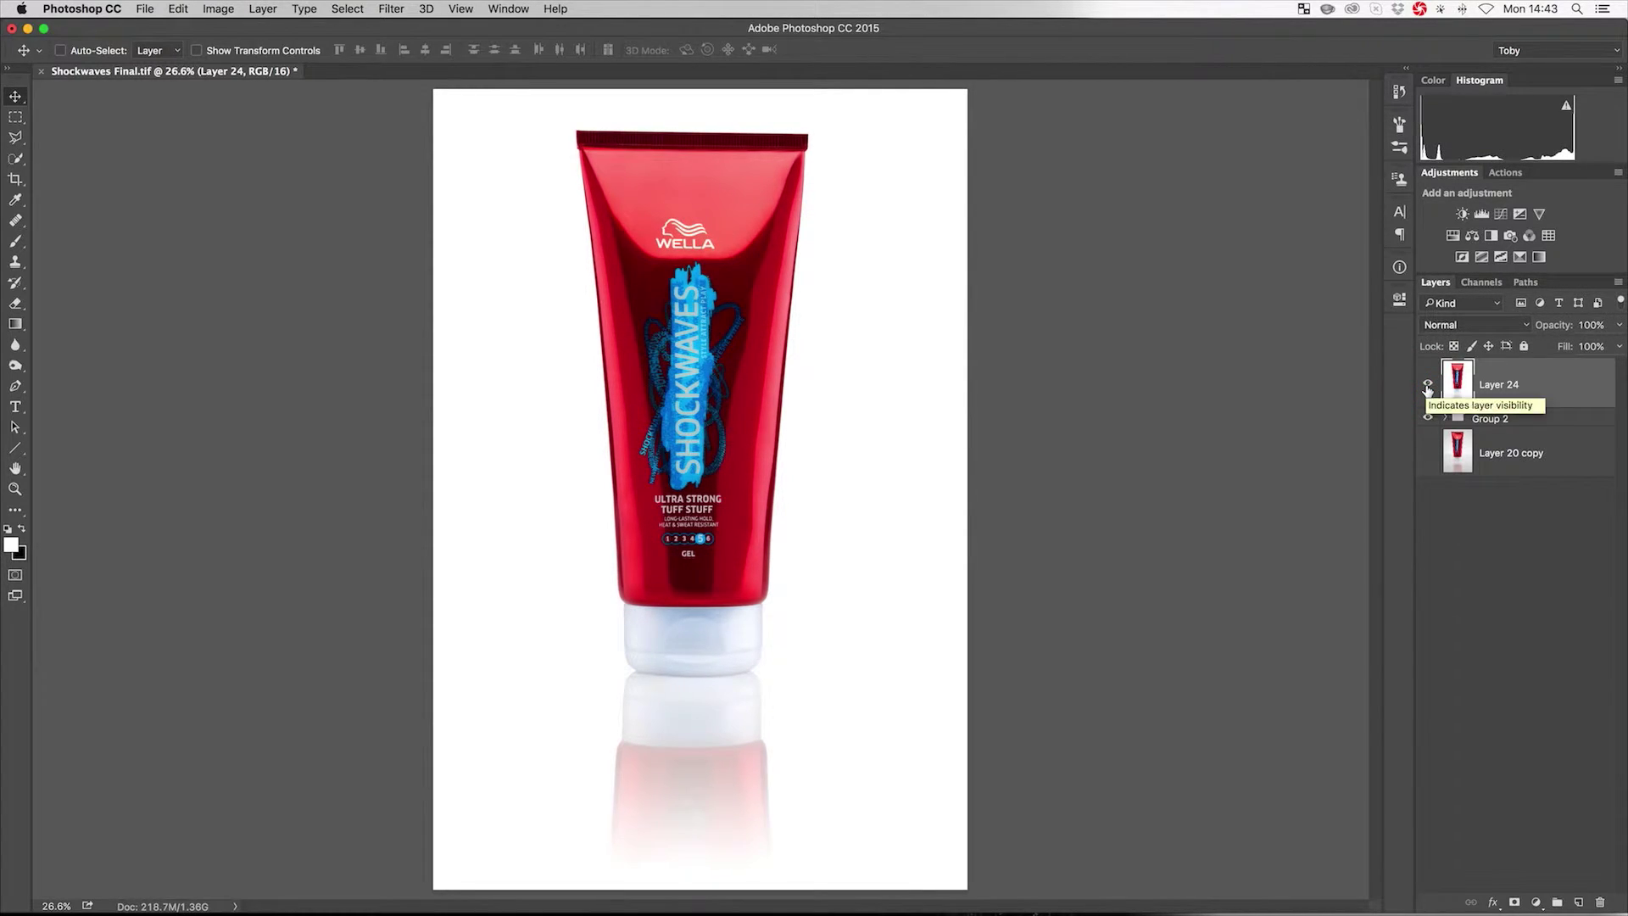
Step: Open the Liquify filter on the merged layer and enlarge its window to fill the screen
click(1564, 382)
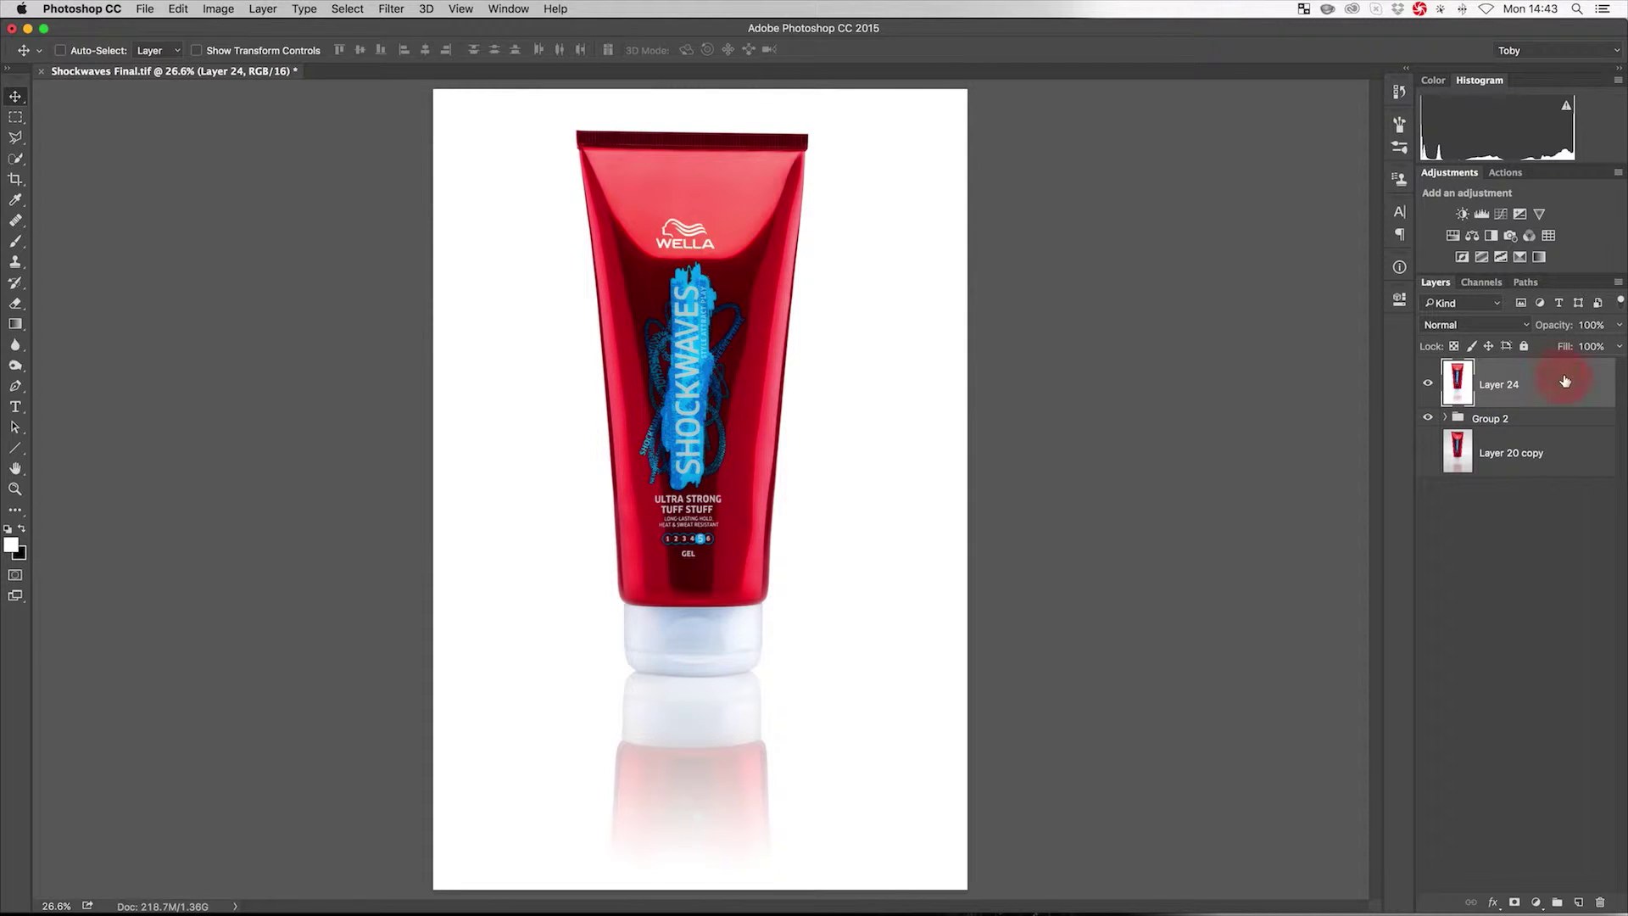
click(391, 9)
click(433, 142)
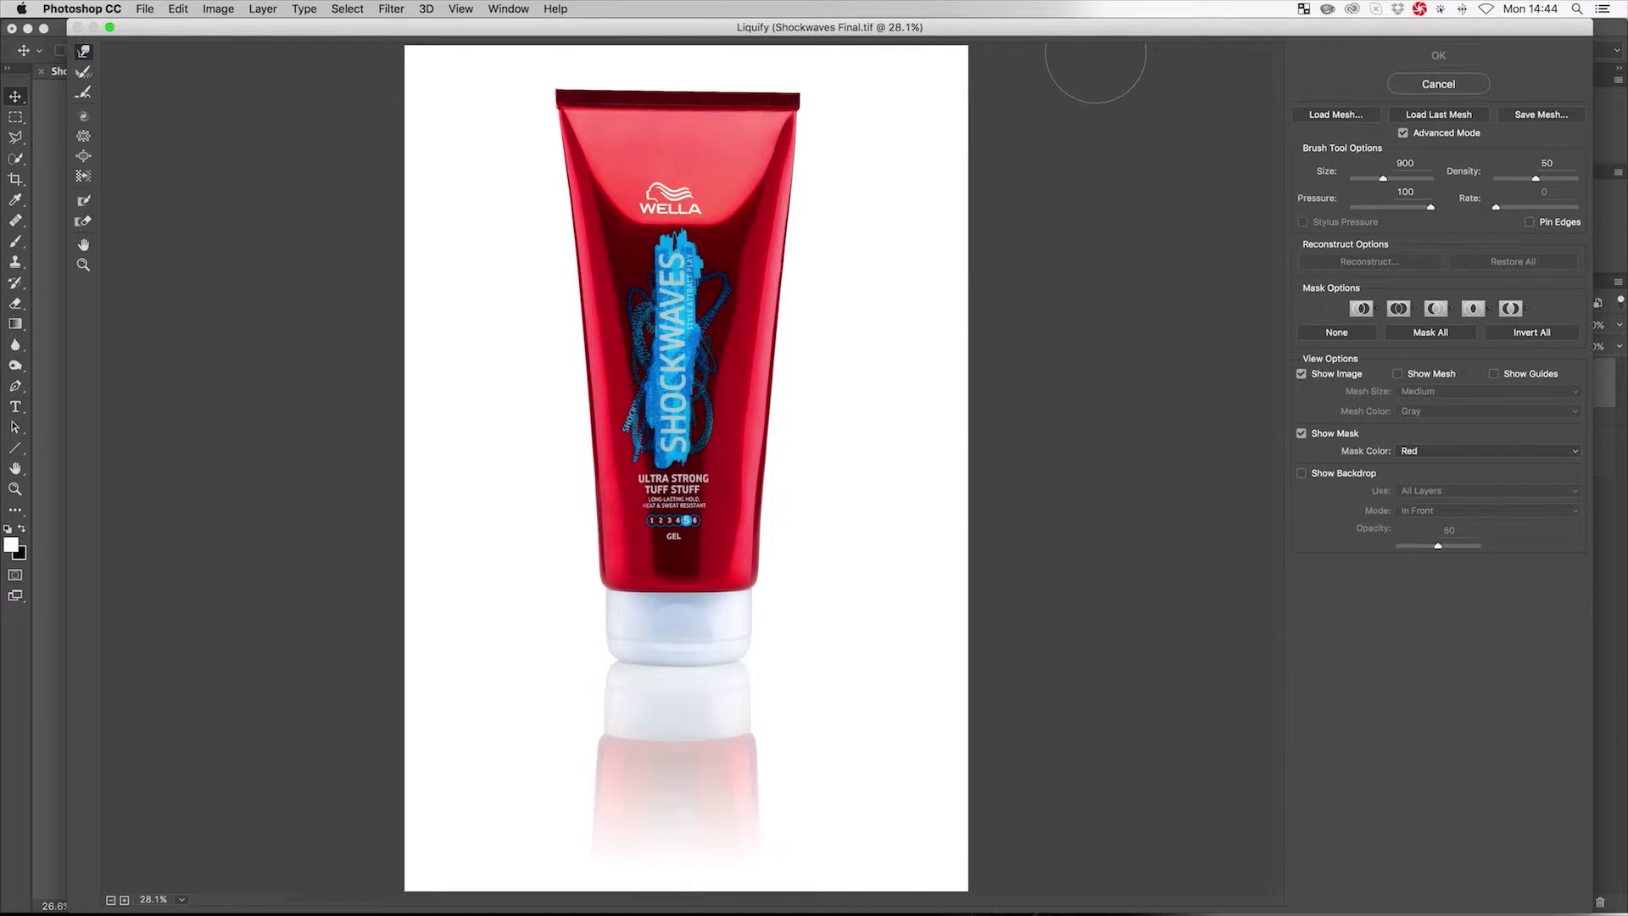
click(109, 27)
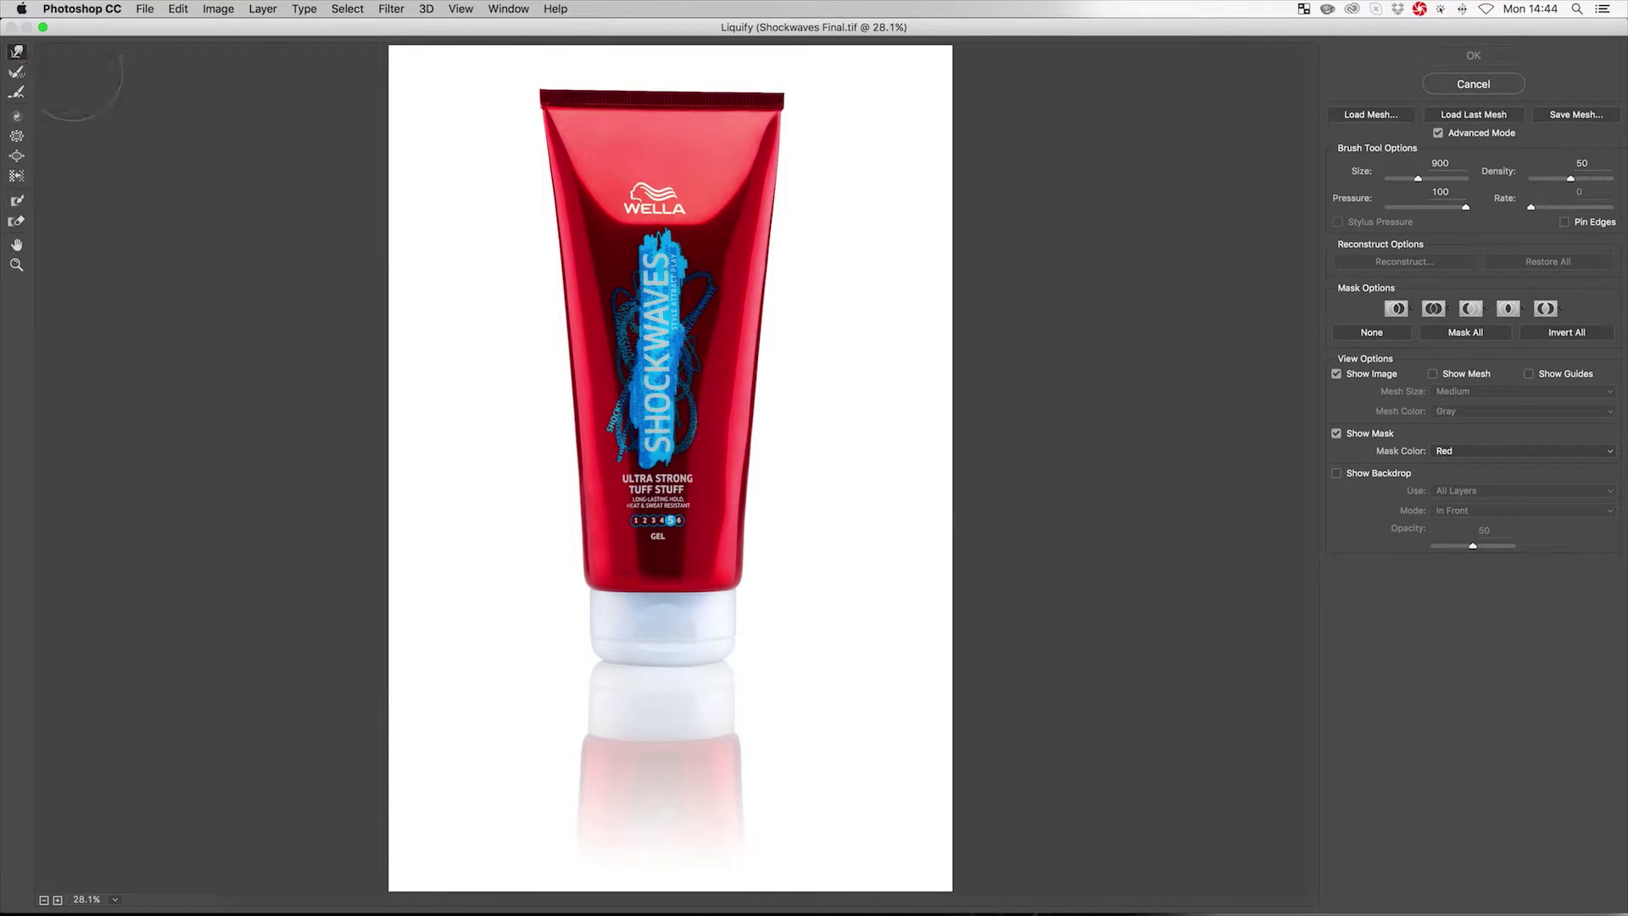
Step: Push the tube's upper left edge inward and its right edge outward using the Forward Warp tool at brush size 900
drag(532, 218, 604, 226)
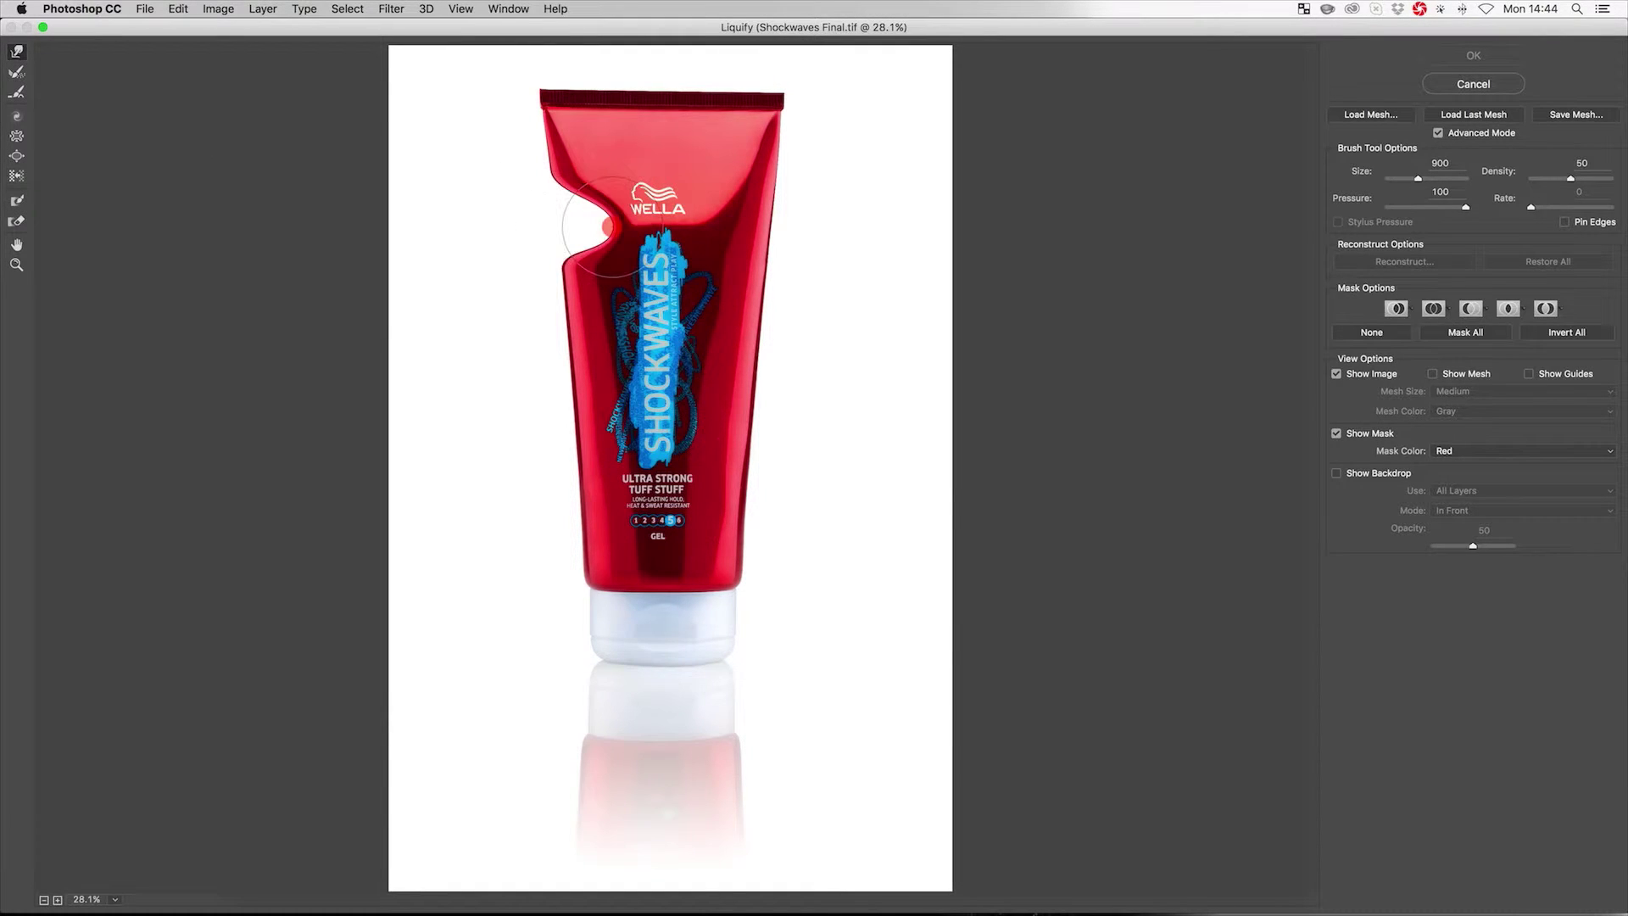
mouse_move(794, 264)
mouse_down()
mouse_move(725, 264)
mouse_move(841, 264)
mouse_up()
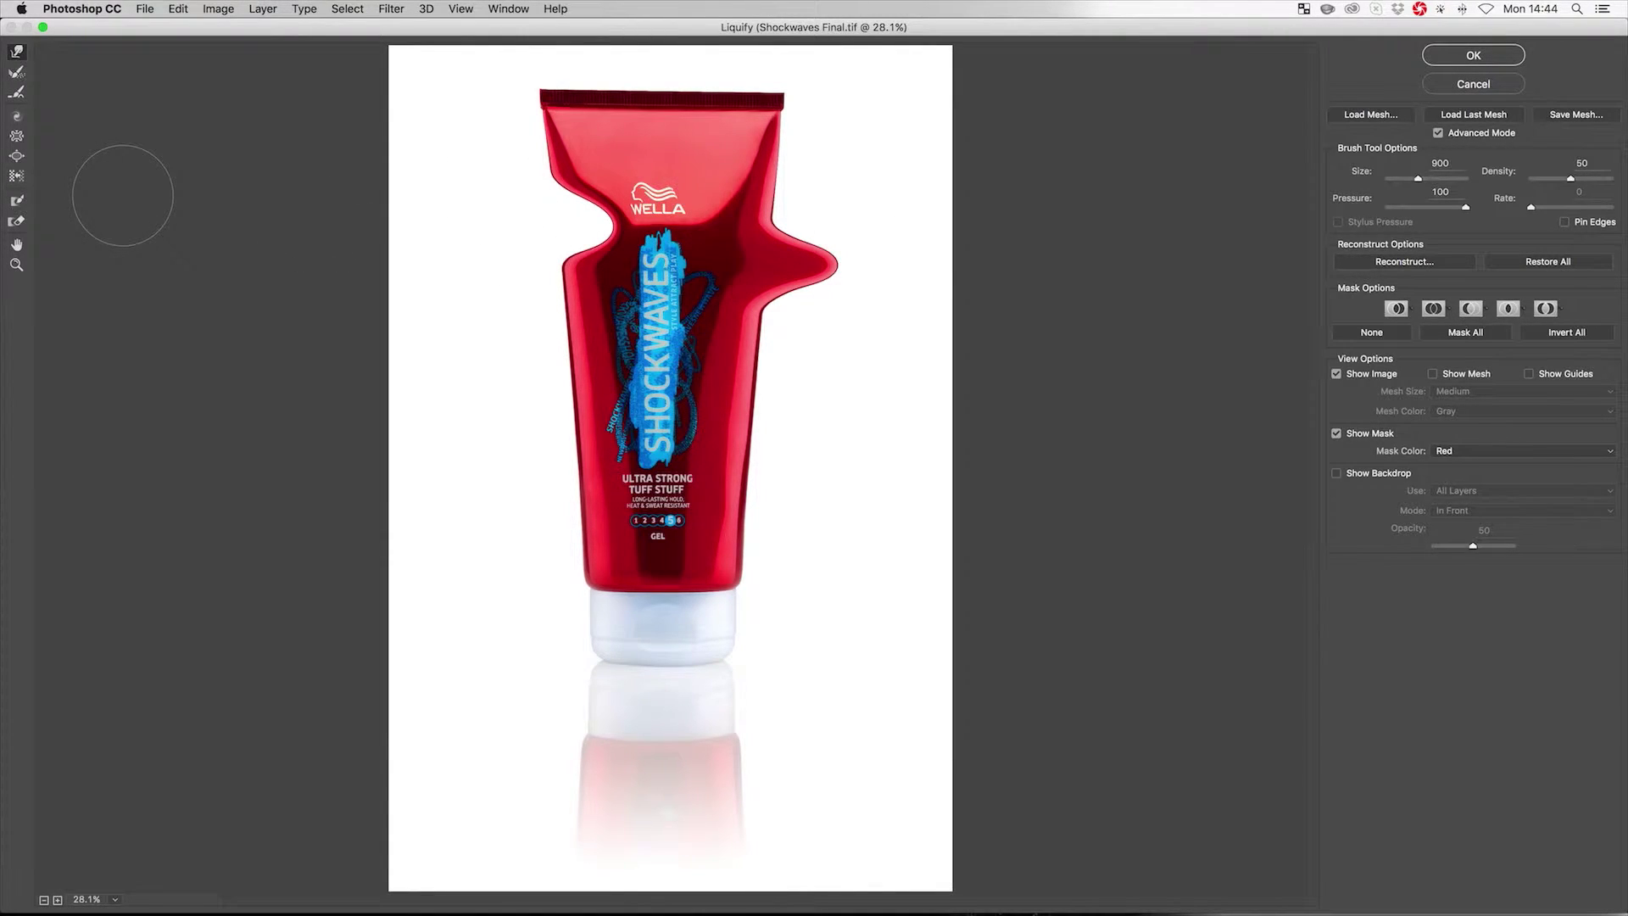
Step: Restore both warped tube edges to their original shape with the Reconstruct tool, reducing the brush size to 1300
click(17, 75)
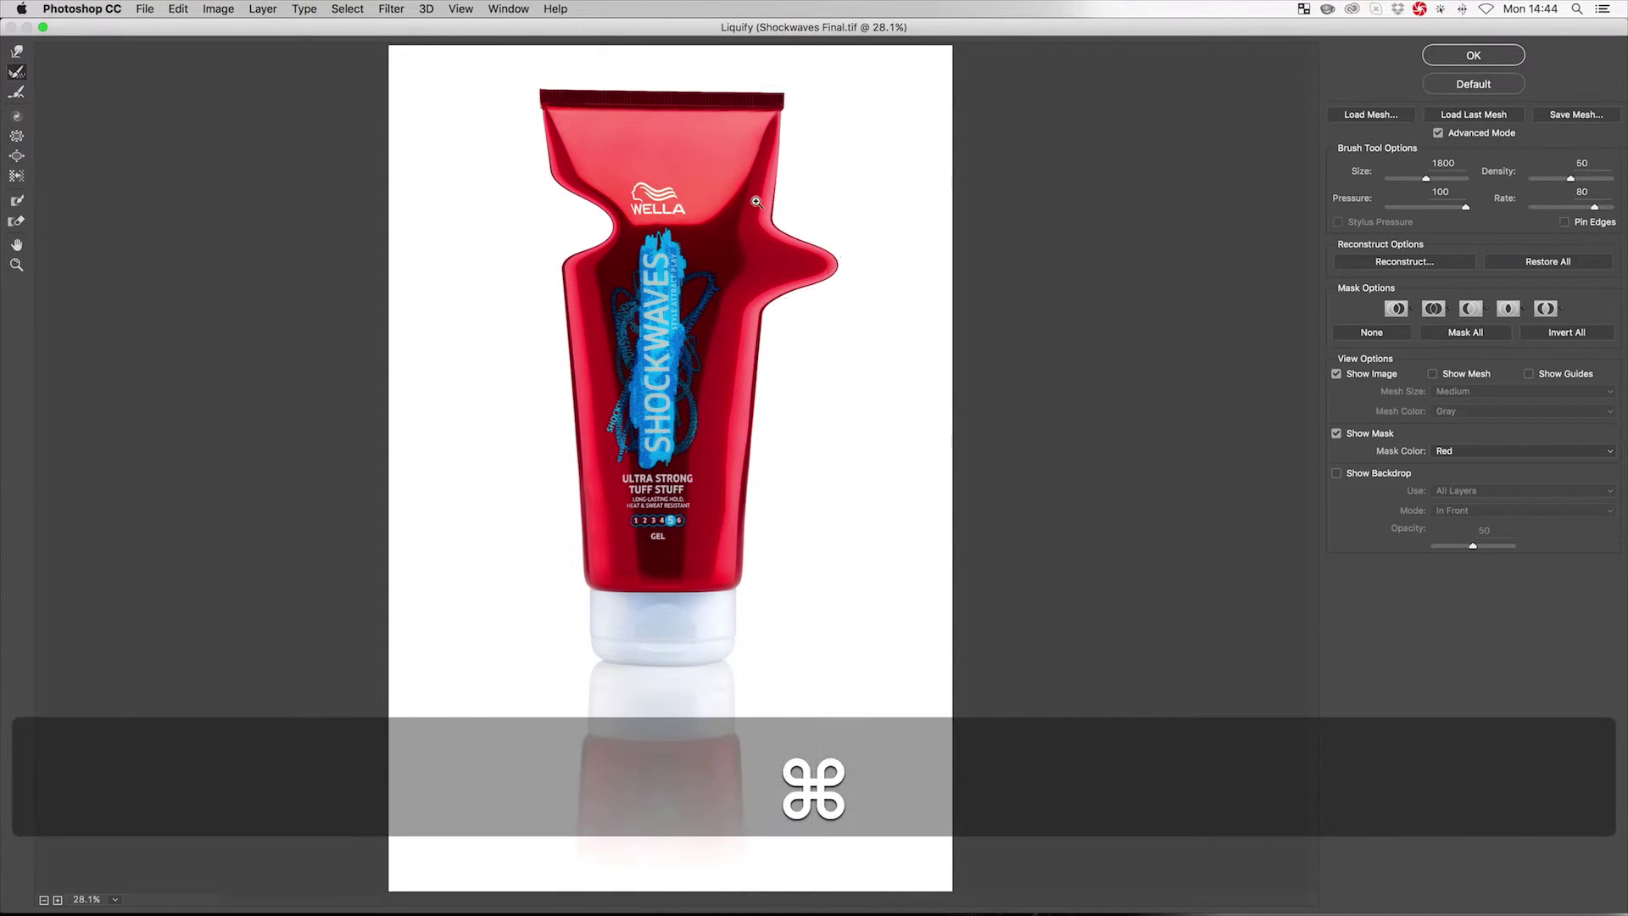
key(super+z)
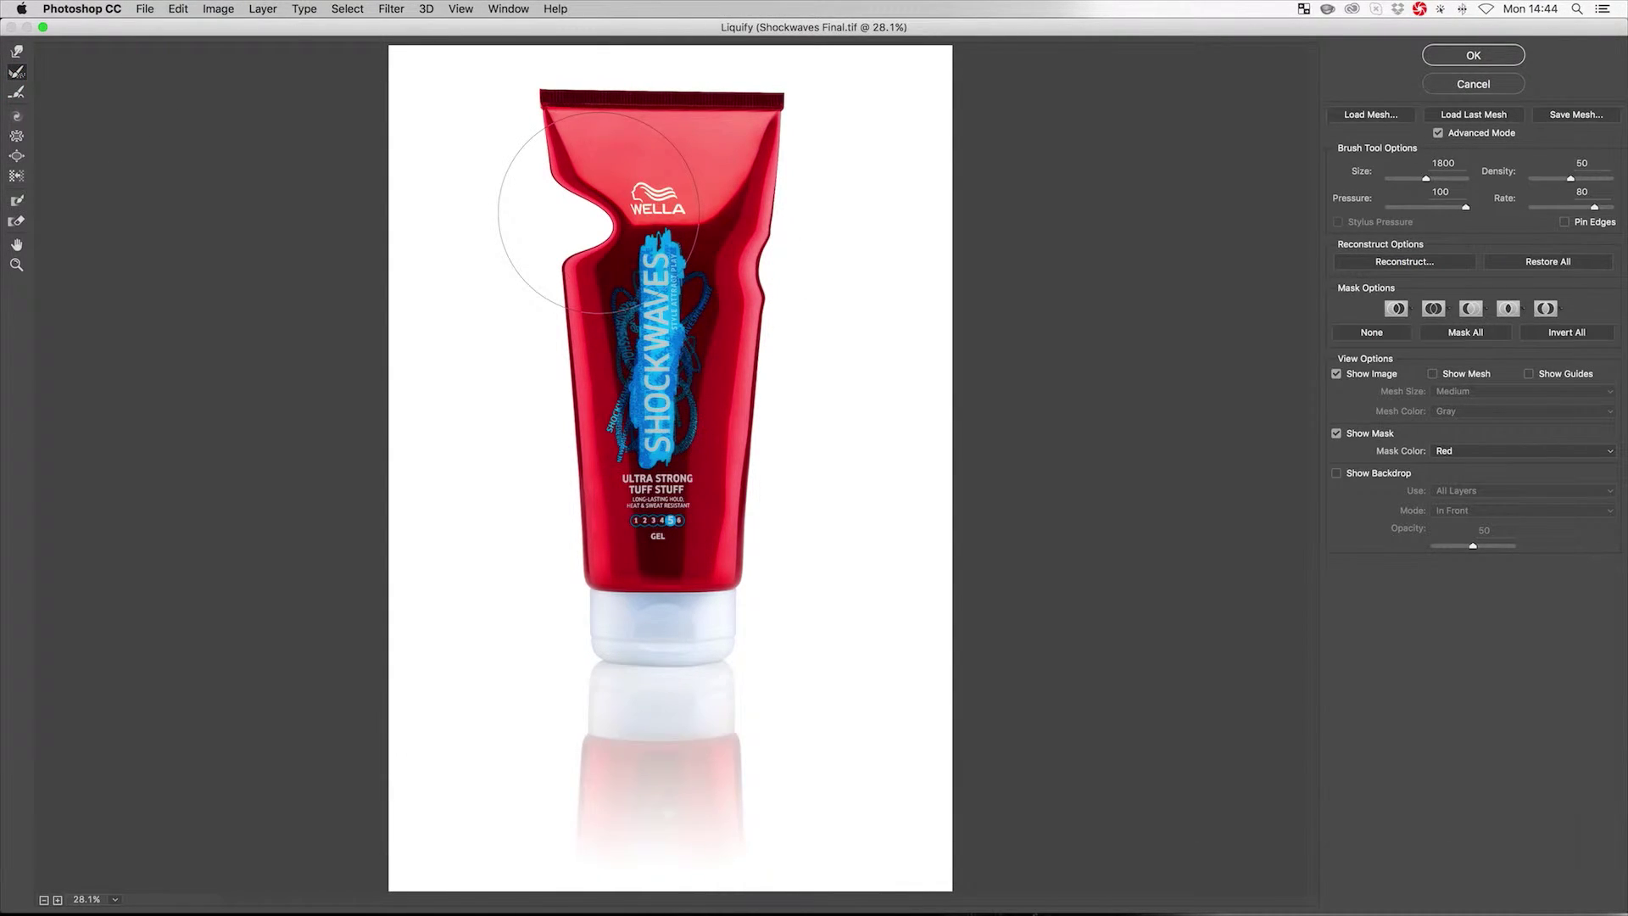
key(bracketleft)
key(bracketleft)
key(bracketleft)
key(bracketleft)
key(bracketleft)
mouse_move(566, 207)
mouse_down()
mouse_move(604, 209)
mouse_move(574, 223)
mouse_move(586, 202)
mouse_move(553, 233)
mouse_up()
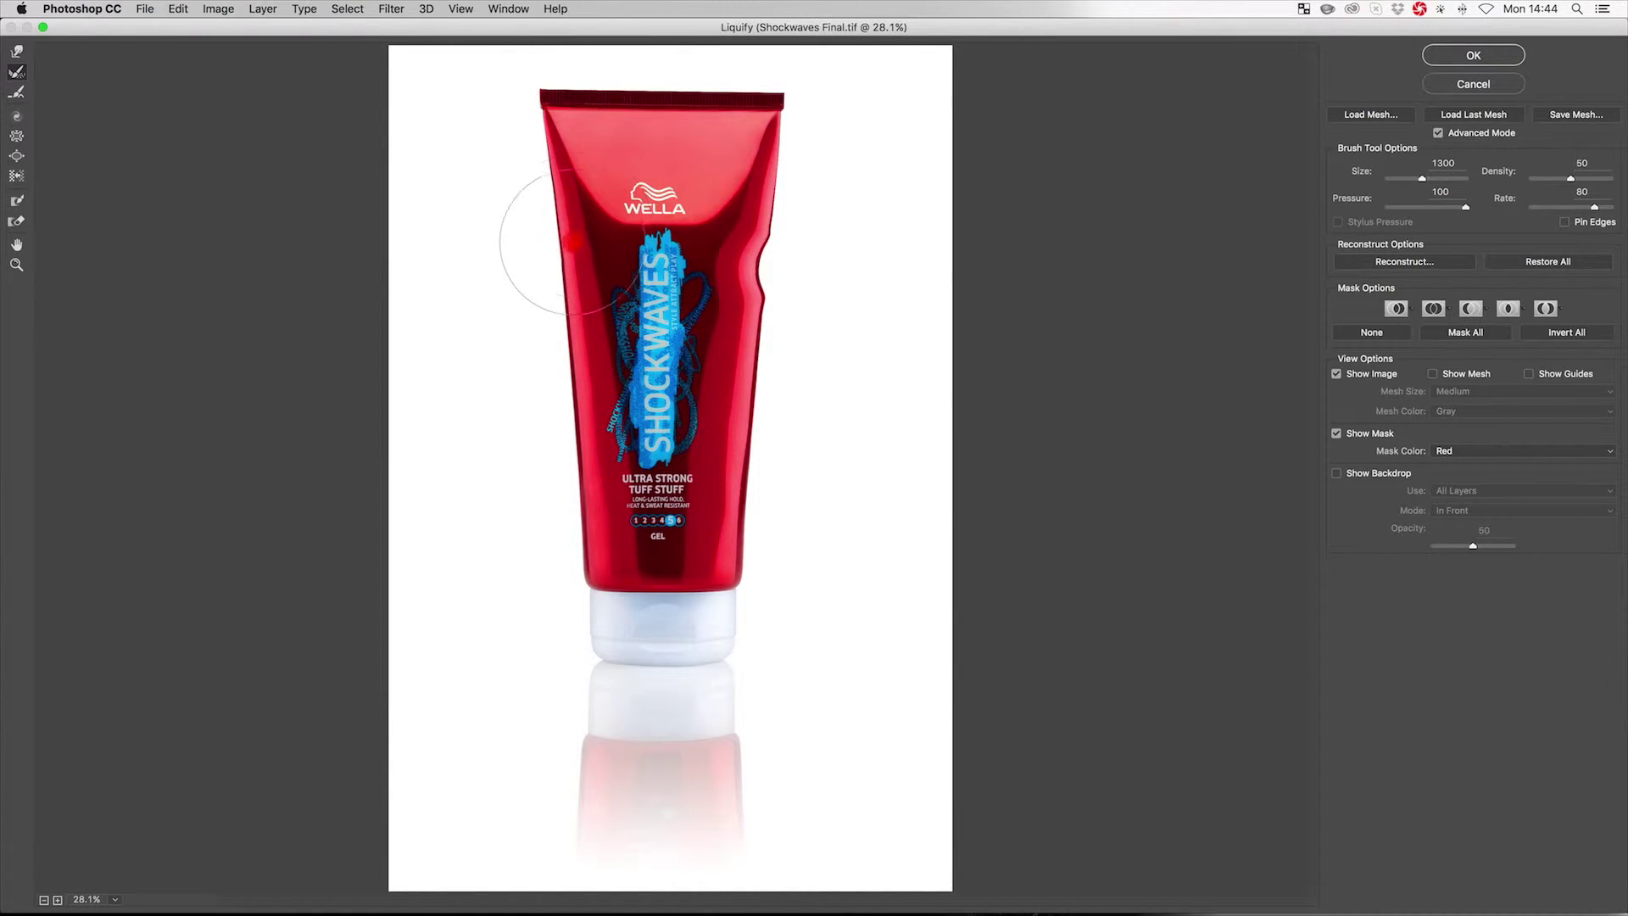
mouse_move(770, 291)
mouse_down()
mouse_move(792, 208)
mouse_move(723, 255)
mouse_up()
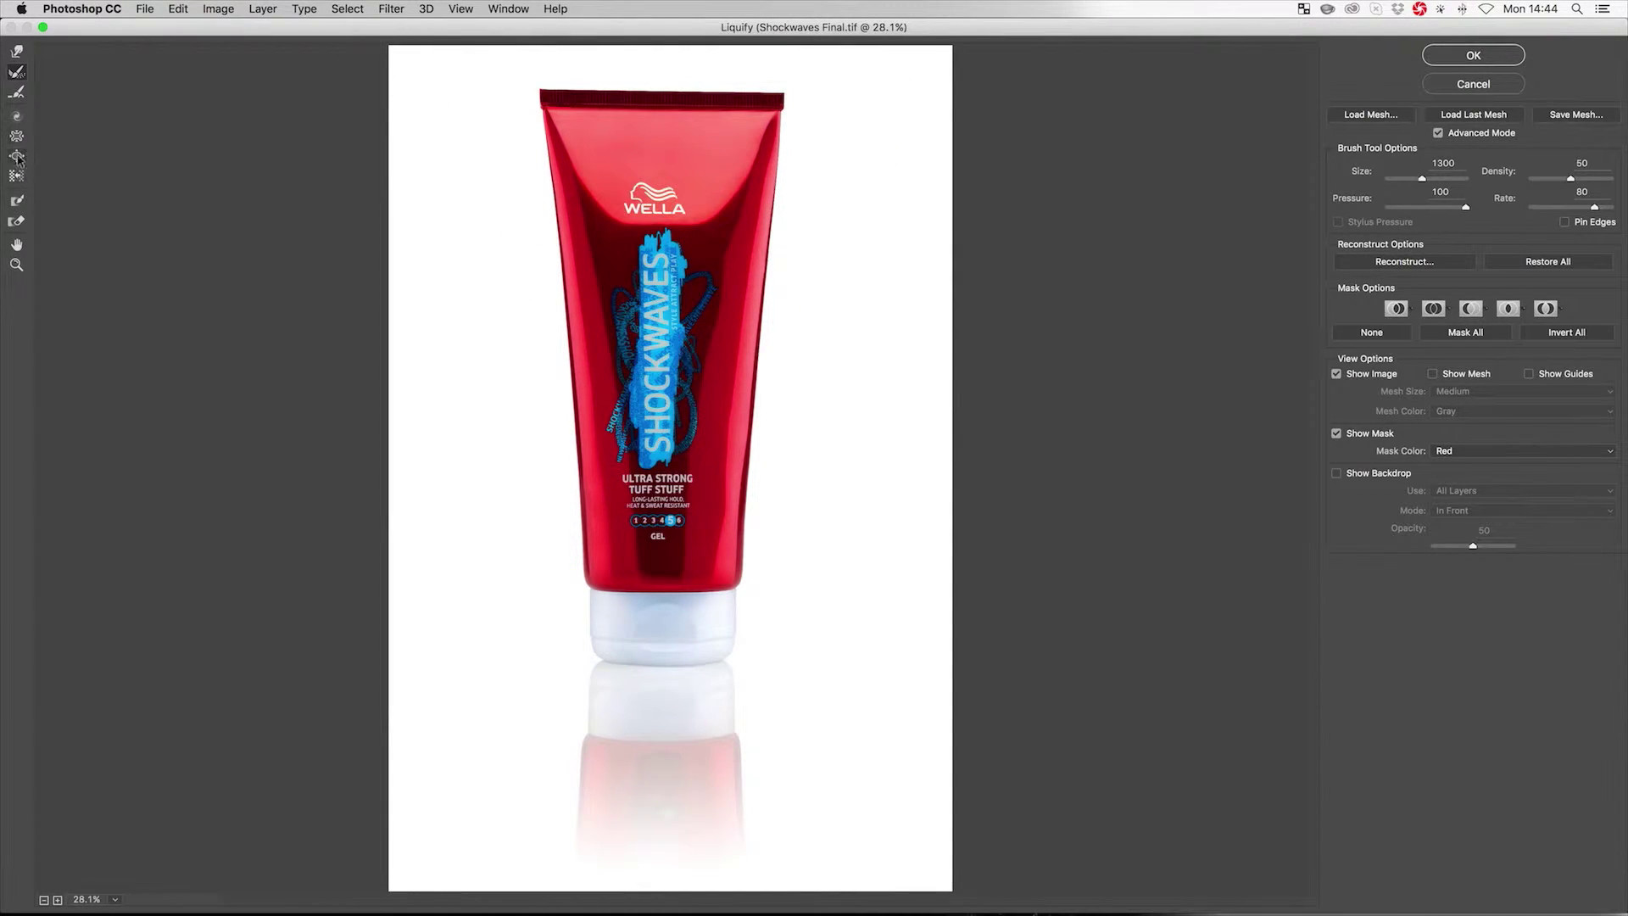
Step: Try the Twirl Clockwise tool on the upper part of the tube beside the lettering, and undo the distortion
click(19, 118)
drag(701, 254, 700, 254)
key(super)
key(super+z)
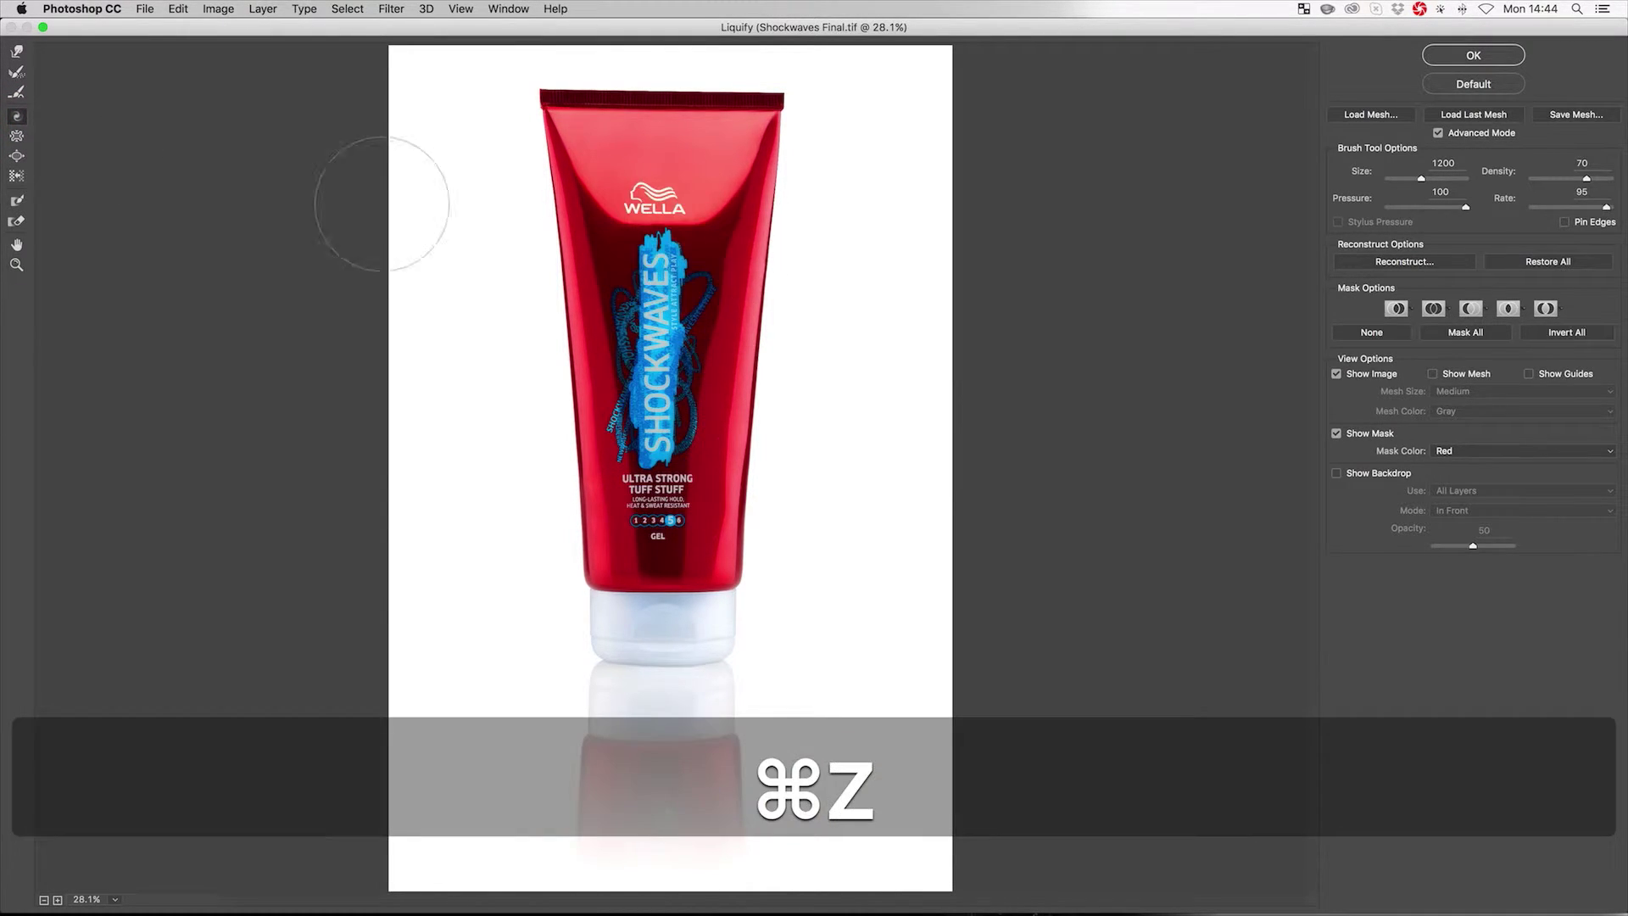
Step: Try the Pucker tool at brush size 1900 on the tube around the Wella logo, and undo the distortion
key(s)
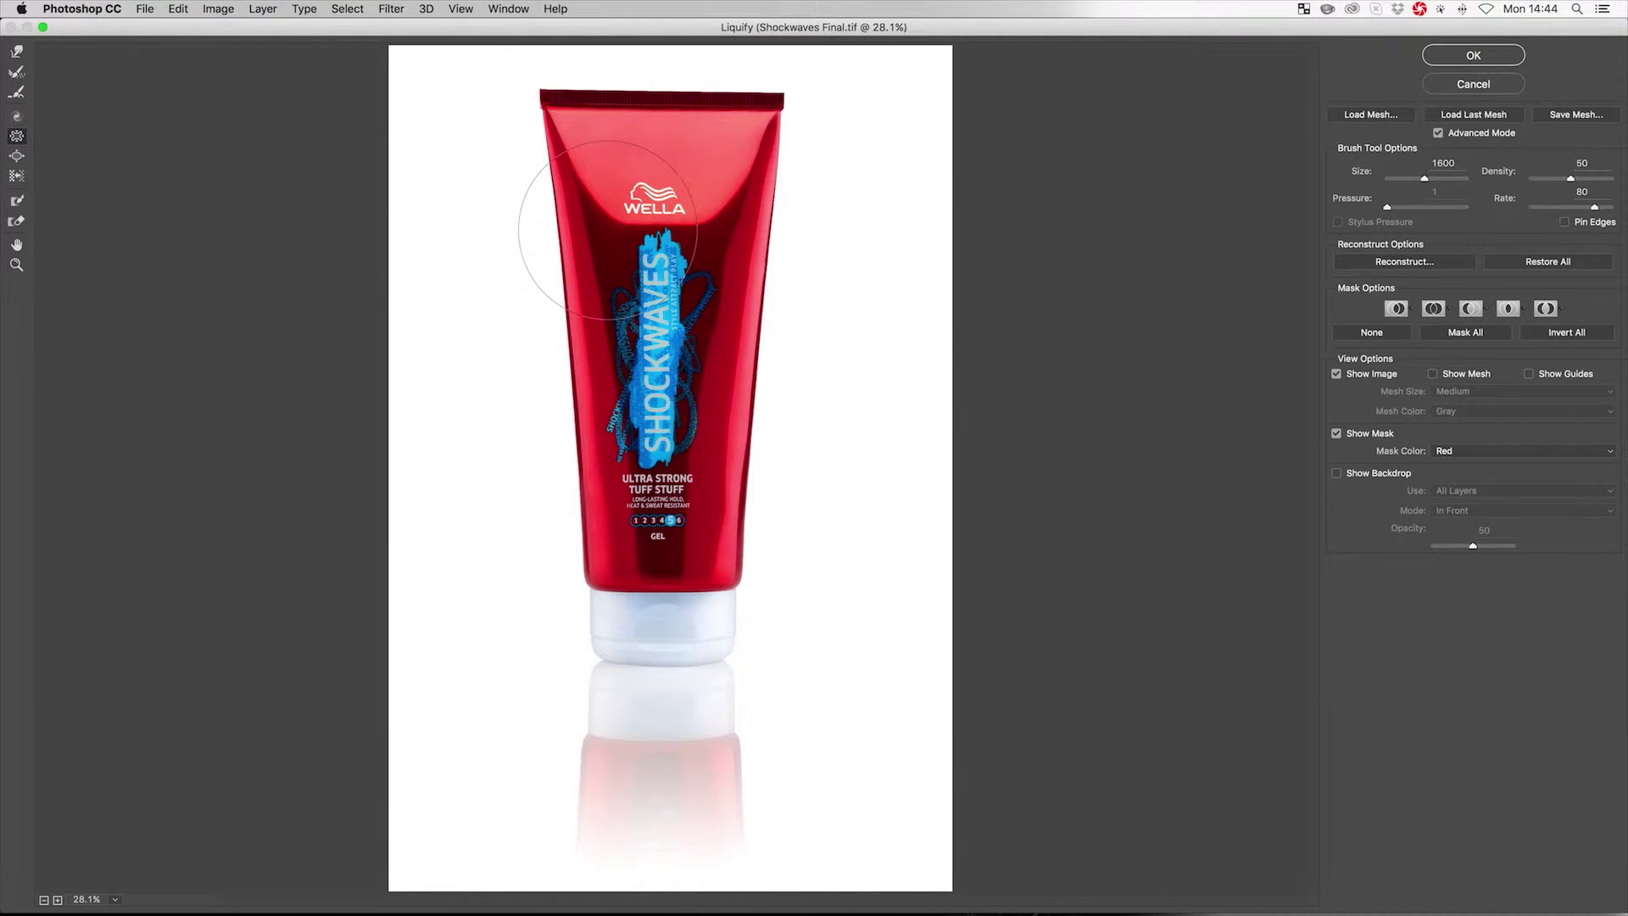
key(bracketright)
key(bracketright)
key(bracketright)
click(16, 136)
mouse_move(678, 242)
mouse_down()
mouse_move(662, 200)
mouse_move(659, 227)
mouse_up()
key(super+z)
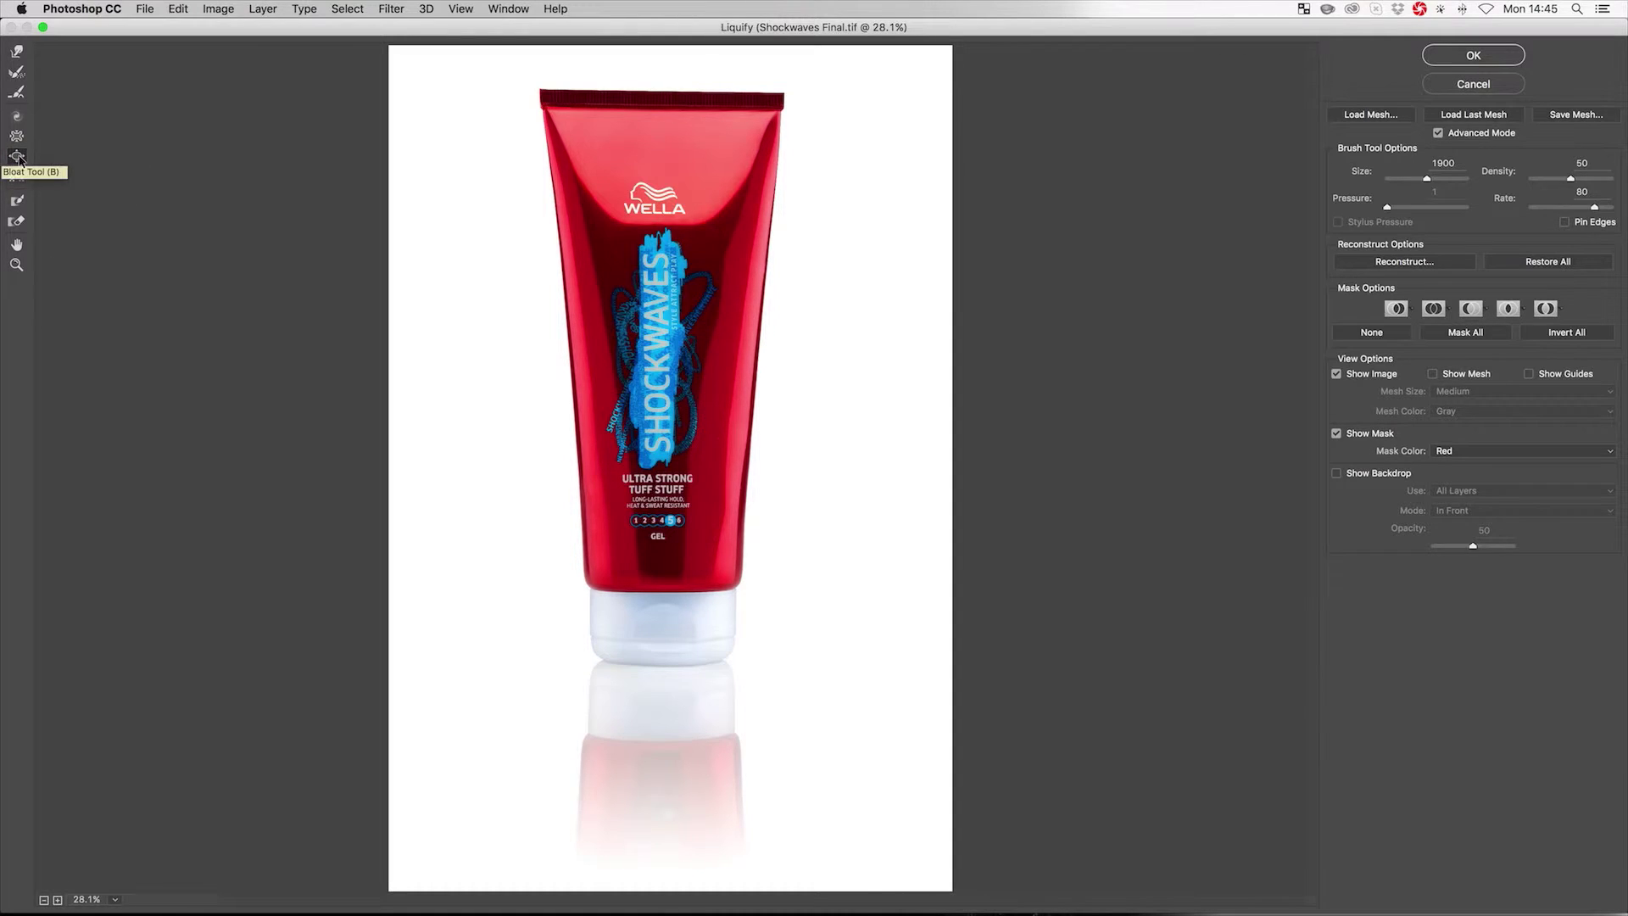
Step: Try the Bloat tool on the tube just below the Wella logo, and undo the distortion
click(17, 157)
drag(648, 229, 648, 230)
key(super+z)
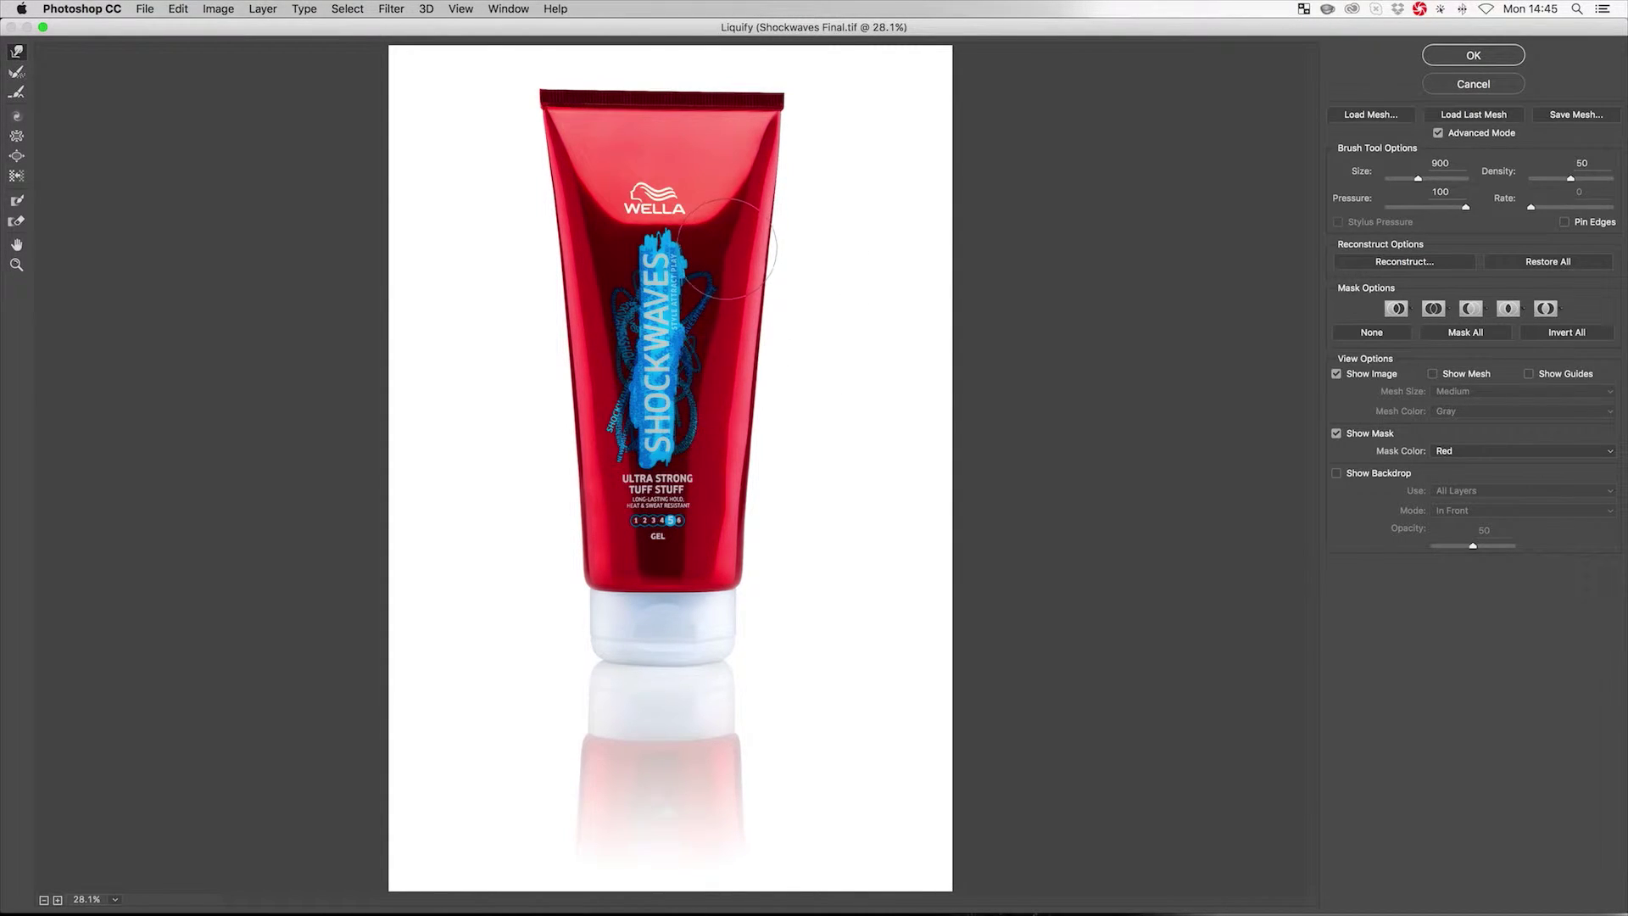
Step: Try pushing the dark reflection's right edge outward with the Forward Warp tool at brush size 150, and undo the stroke
key(bracketleft)
key(bracketleft)
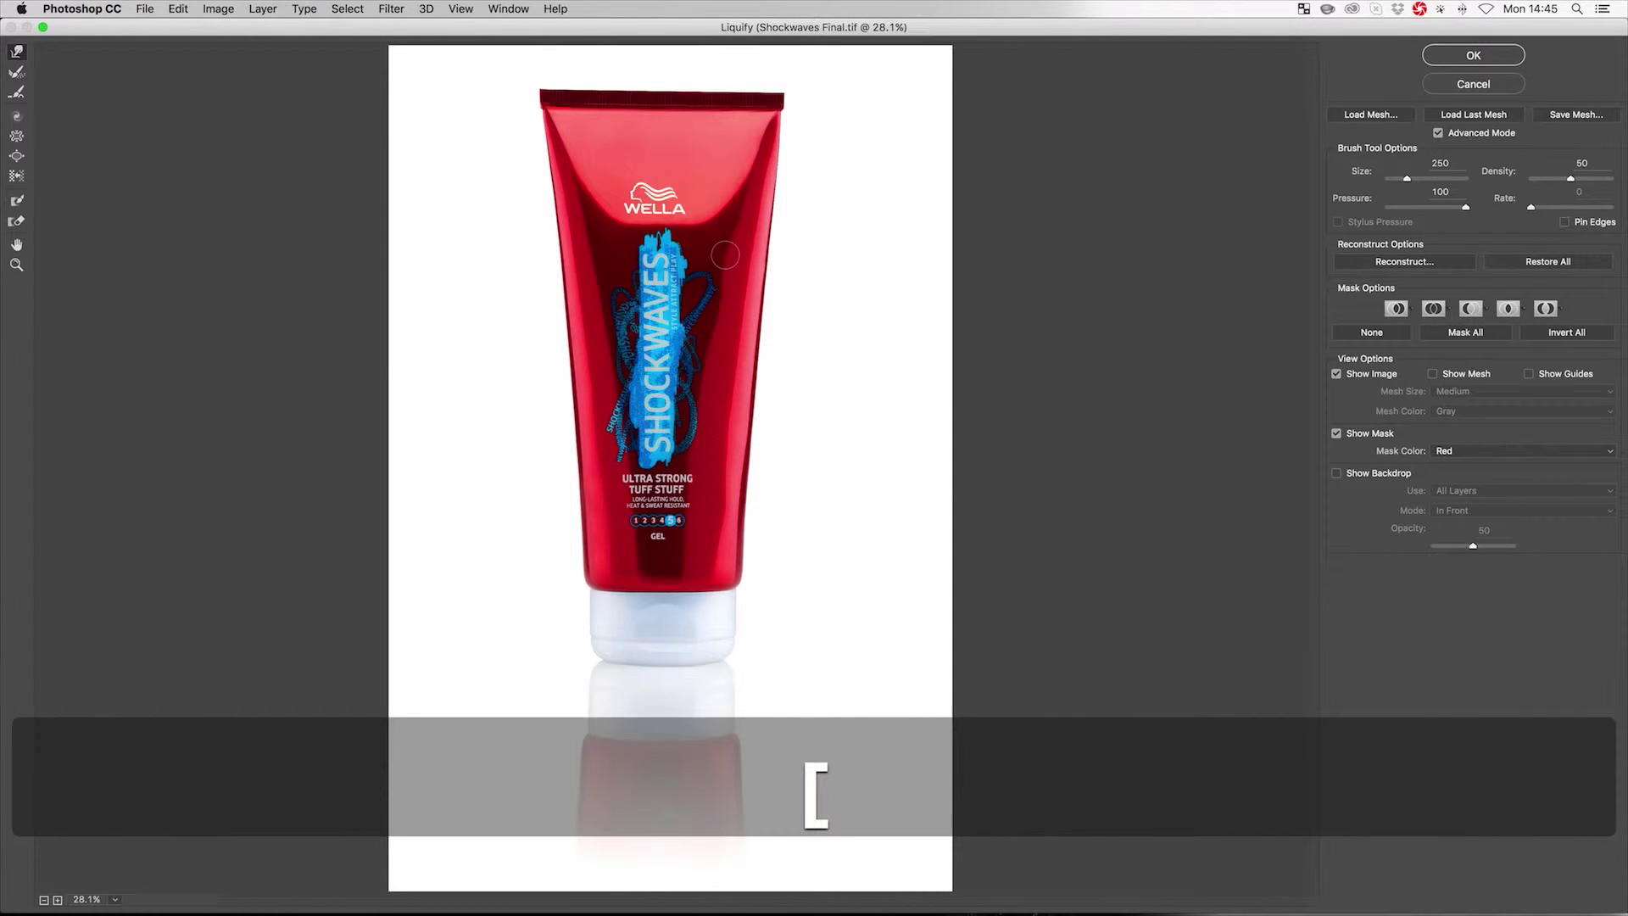
key(shift)
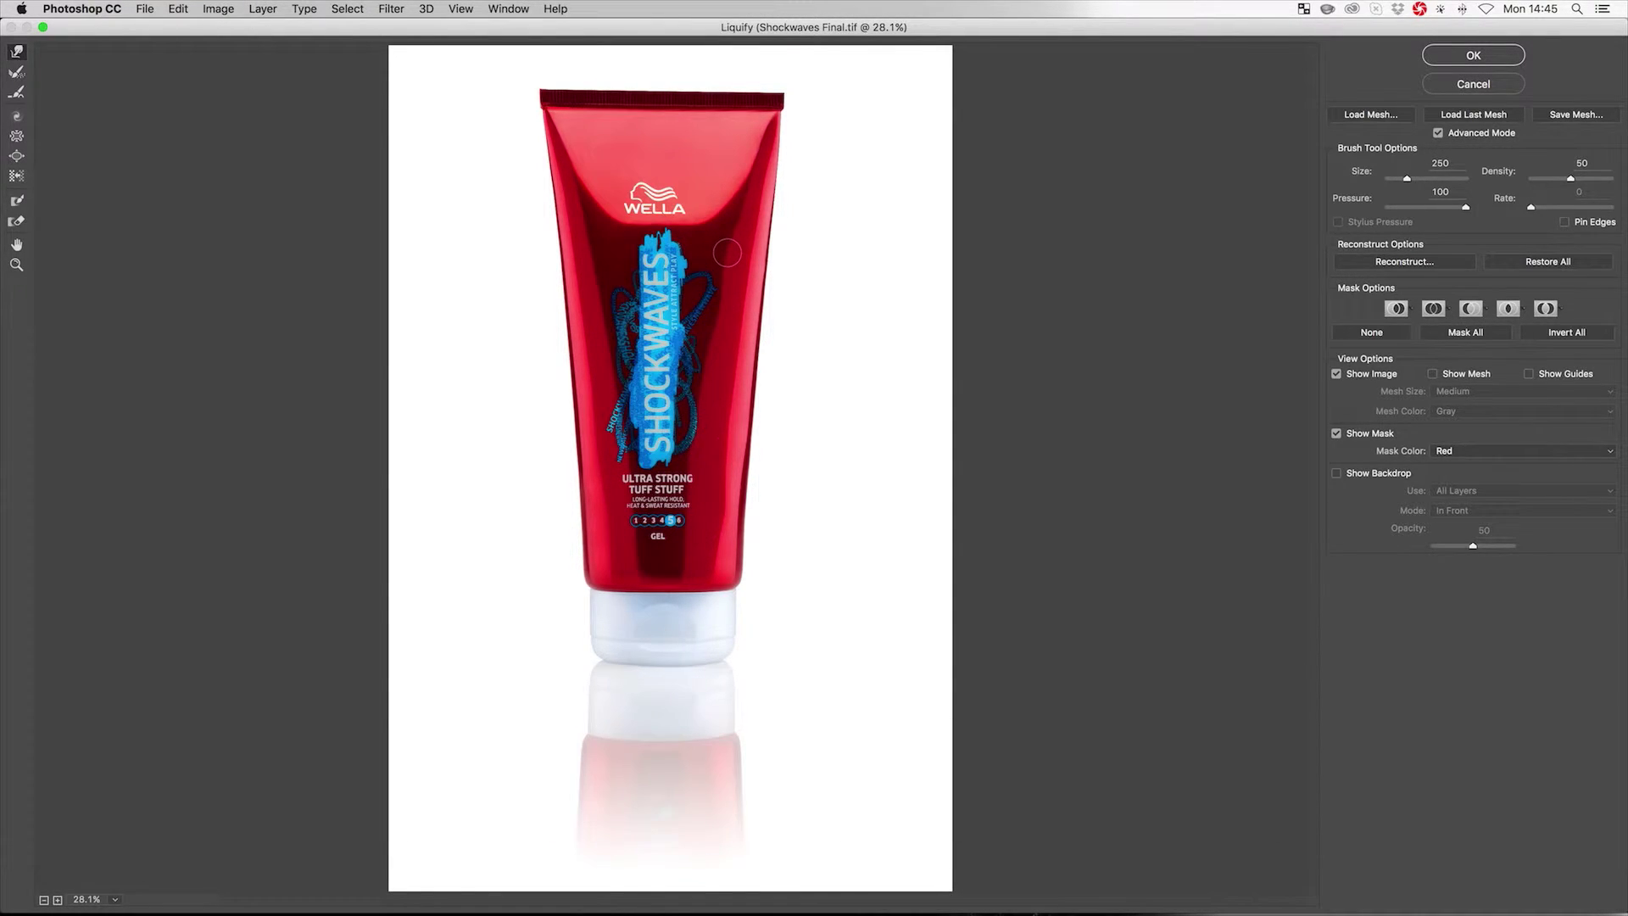
key(z)
click(753, 253)
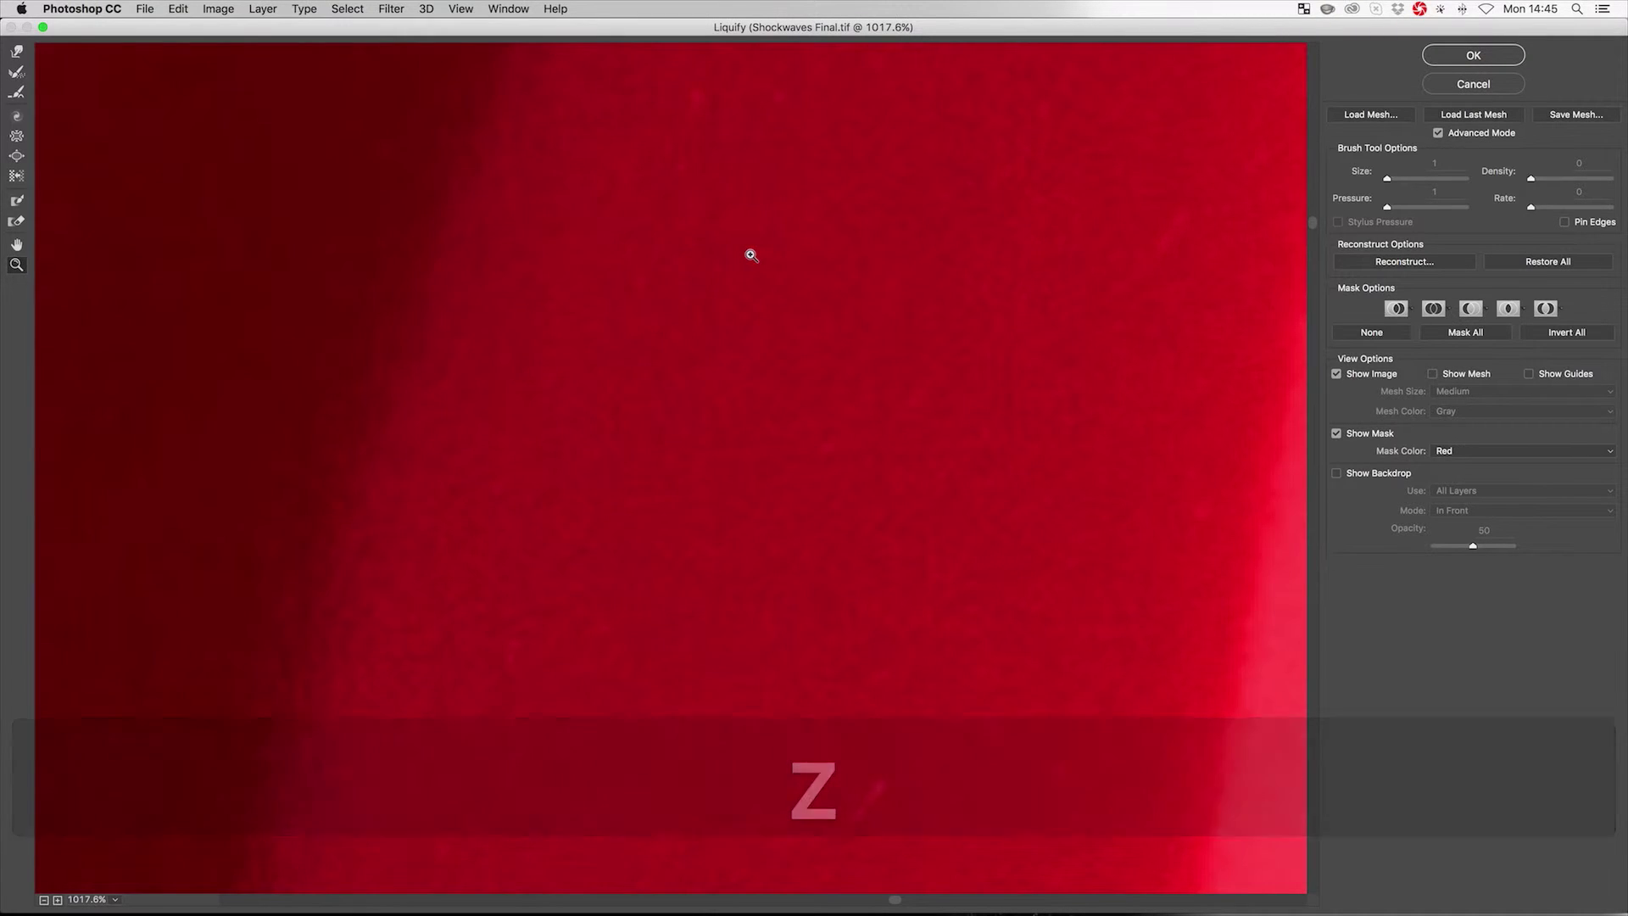
alt+click(751, 254)
alt+click(751, 255)
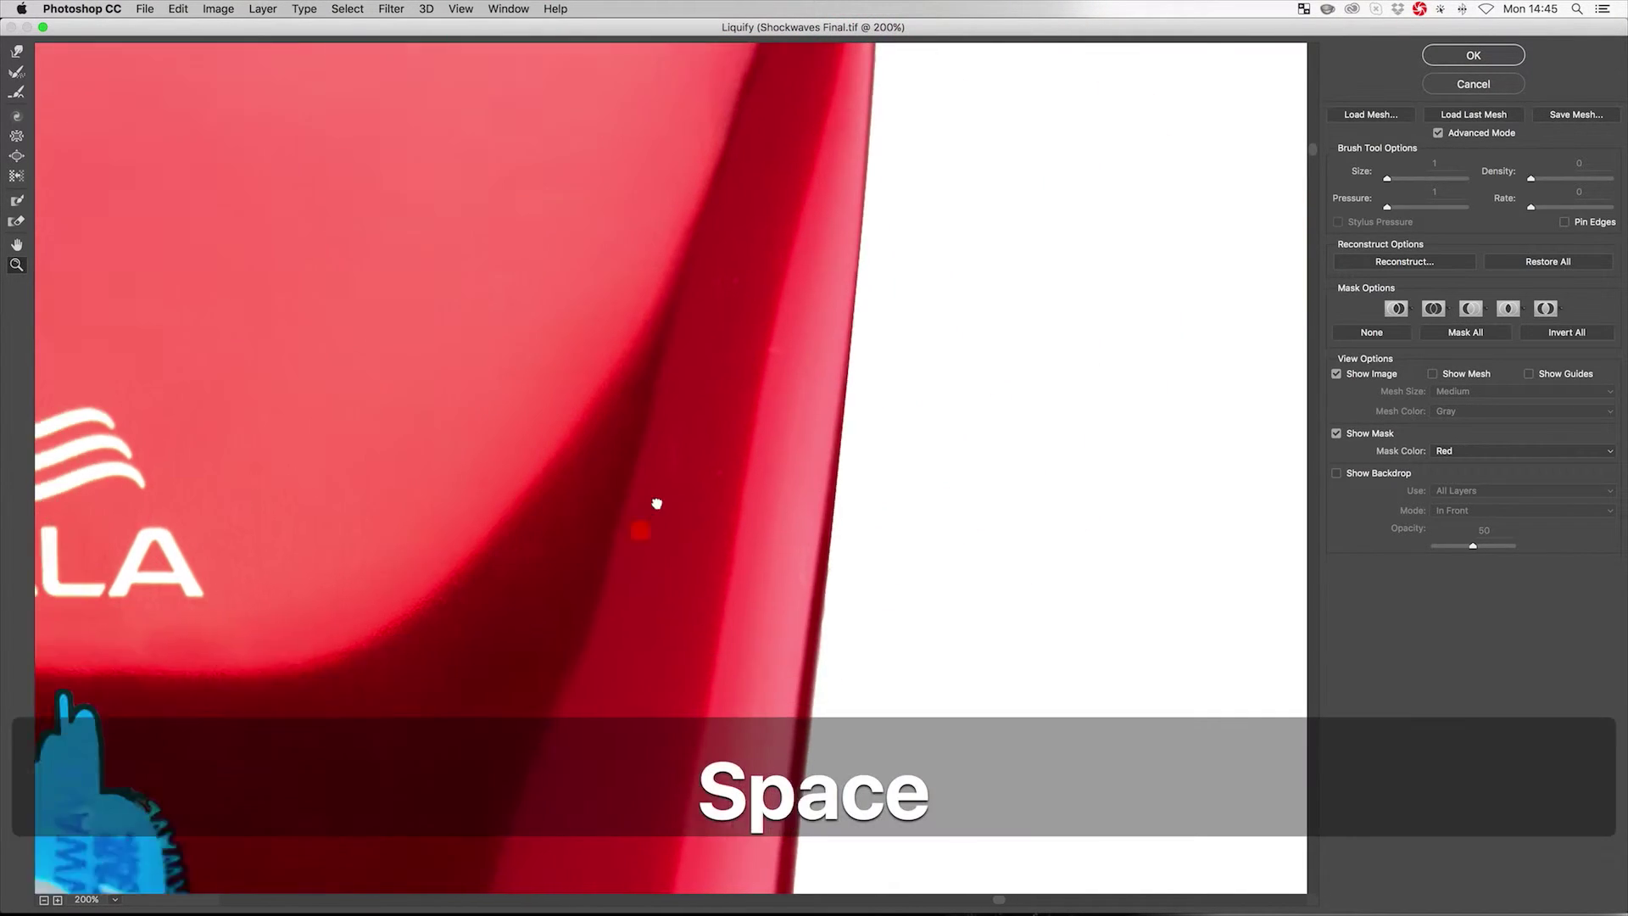
drag(654, 501, 890, 73)
key(w)
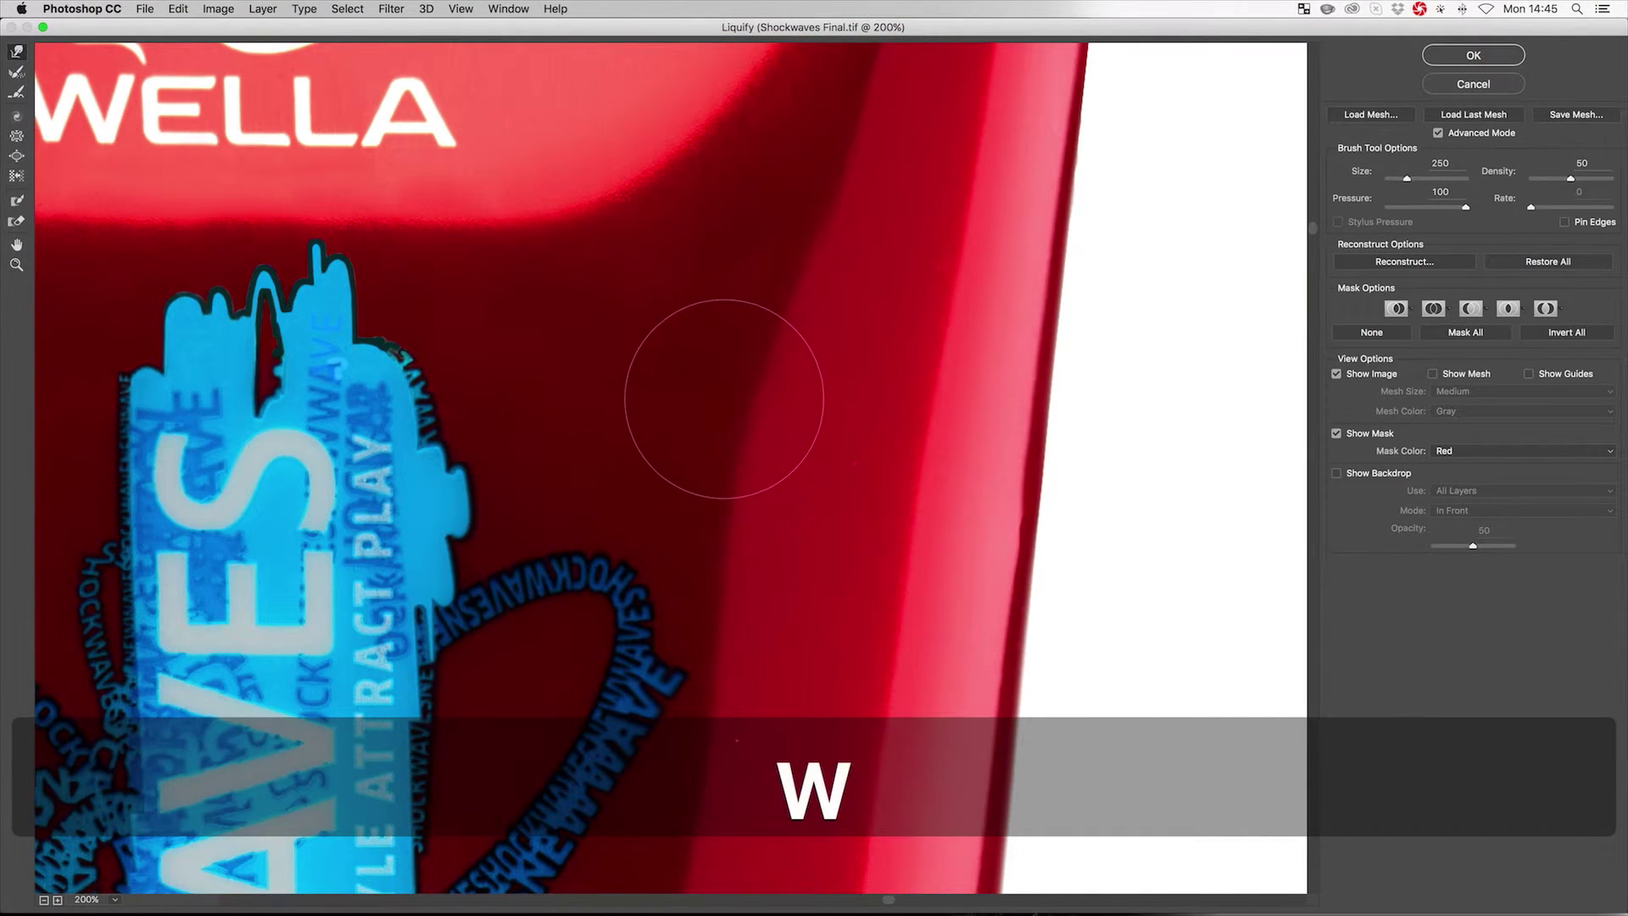
key(bracketleft)
key(bracketleft)
key(bracketleft)
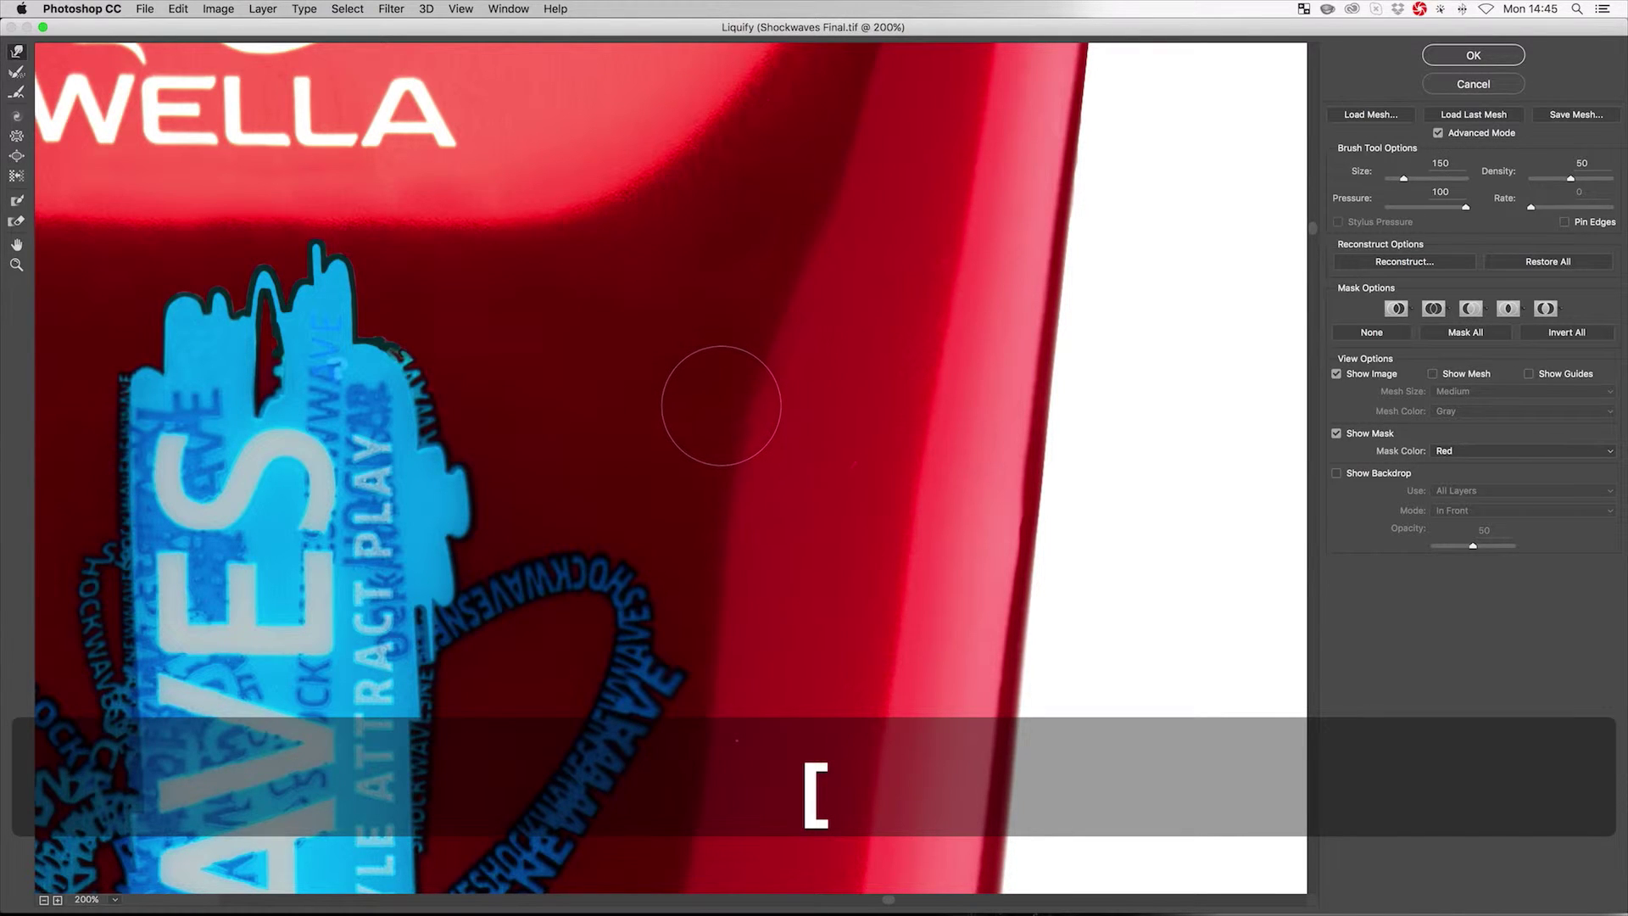
drag(719, 399, 780, 407)
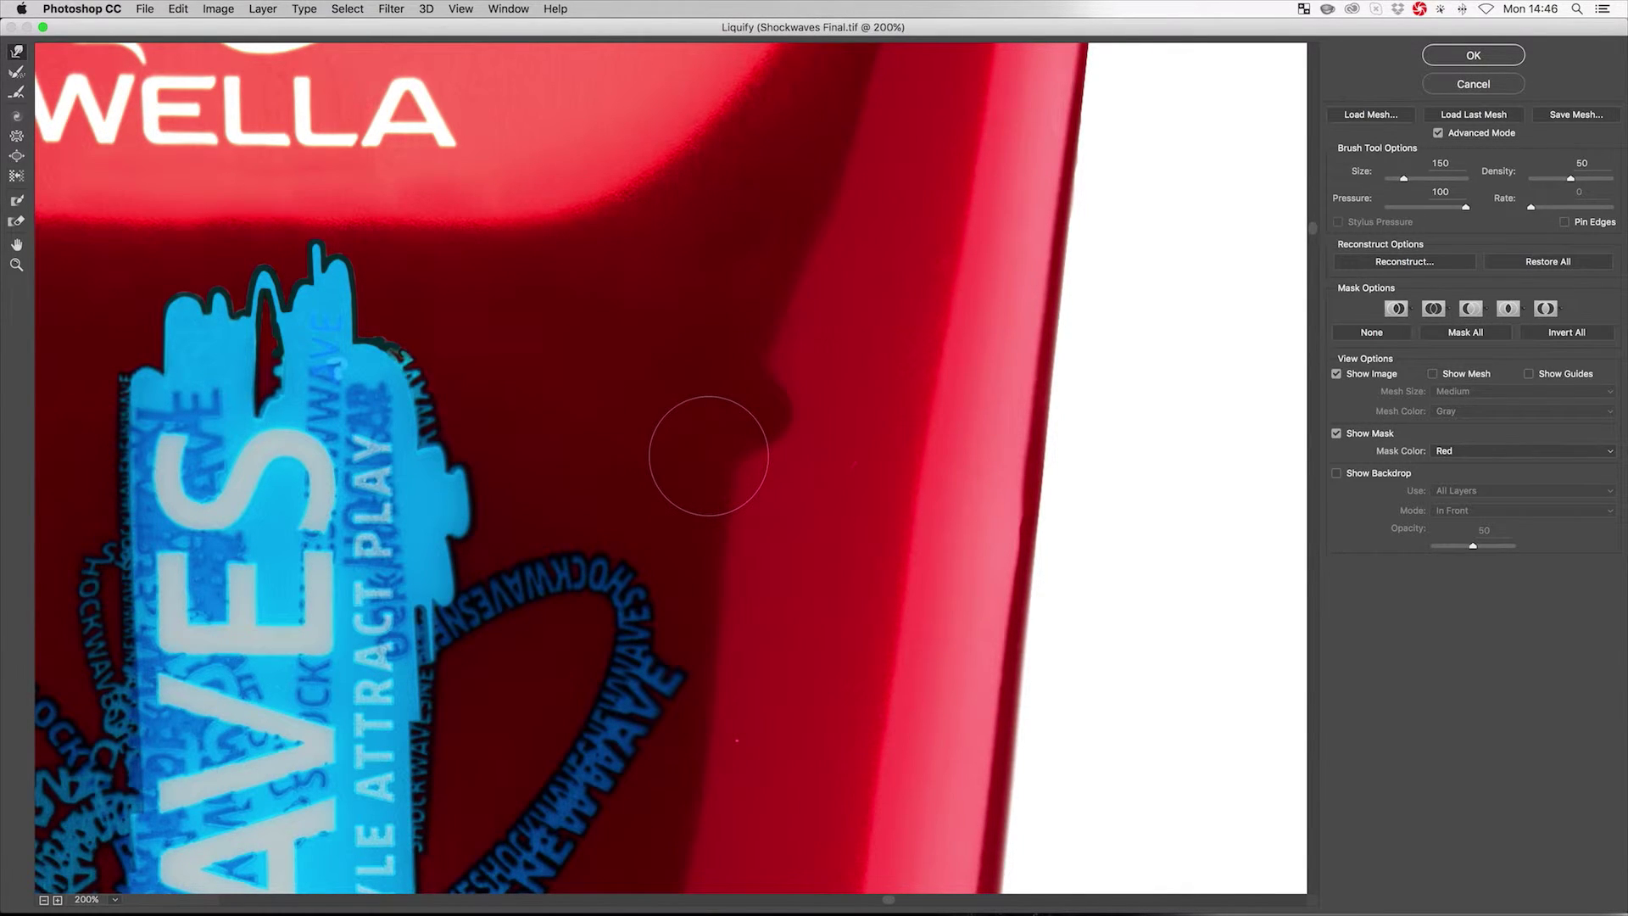
key(super+z)
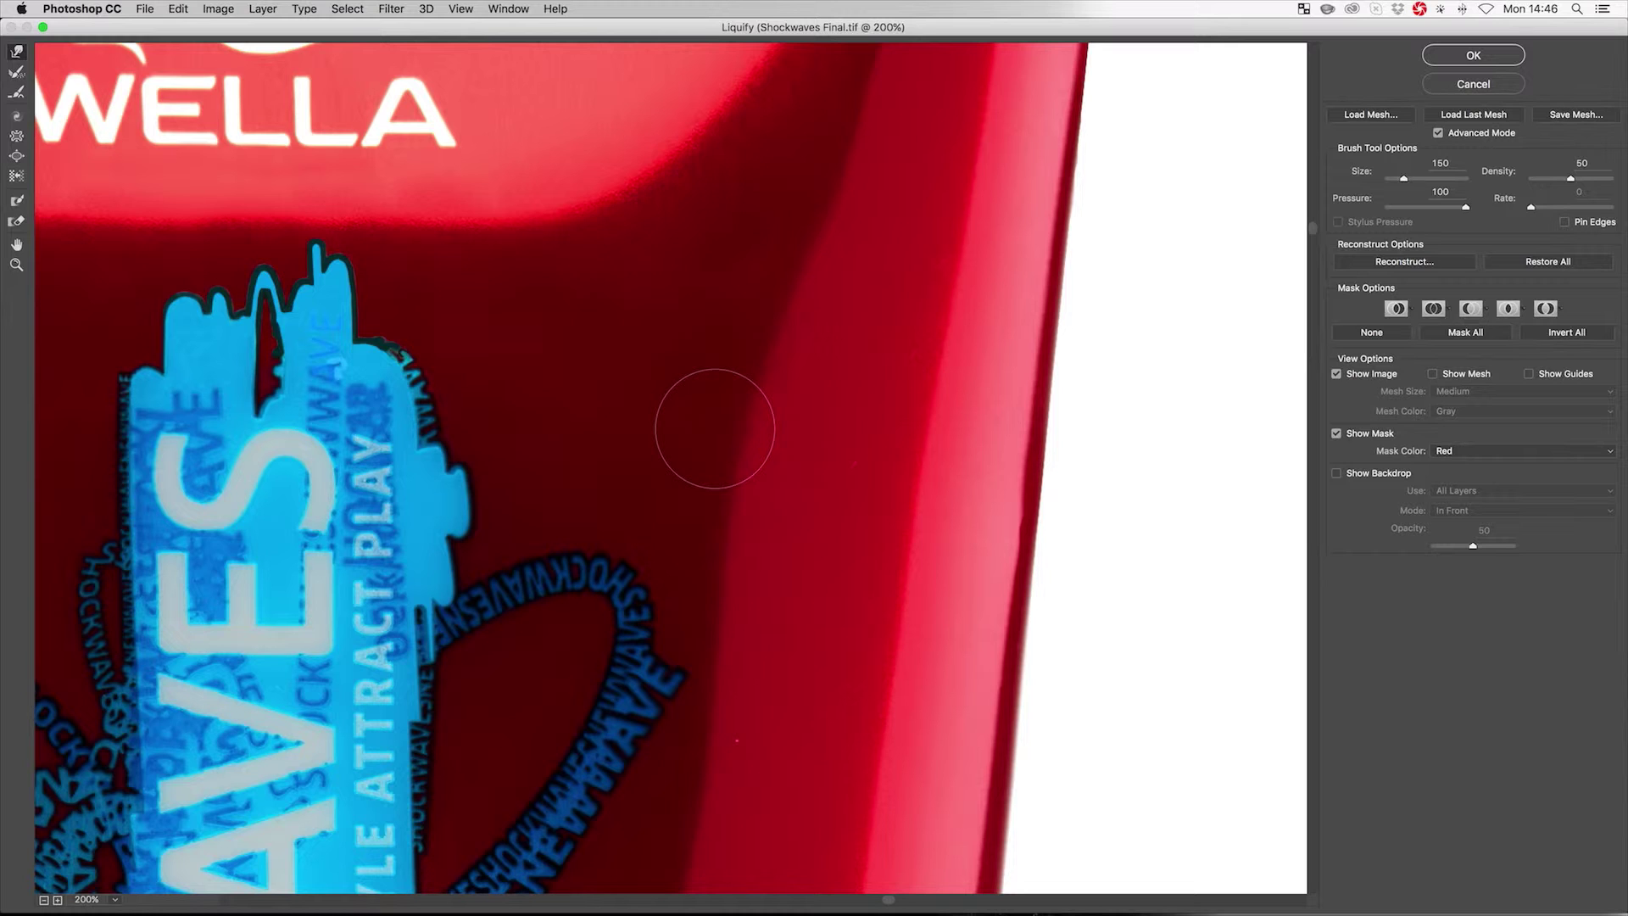
Step: Set the Forward Warp brush size to 800 and push the dark reflection's right edge outward to straighten its bend
key(bracketright)
key(bracketright)
key(bracketright)
key(bracketright)
key(bracketright)
key(bracketright)
key(bracketright)
key(bracketright)
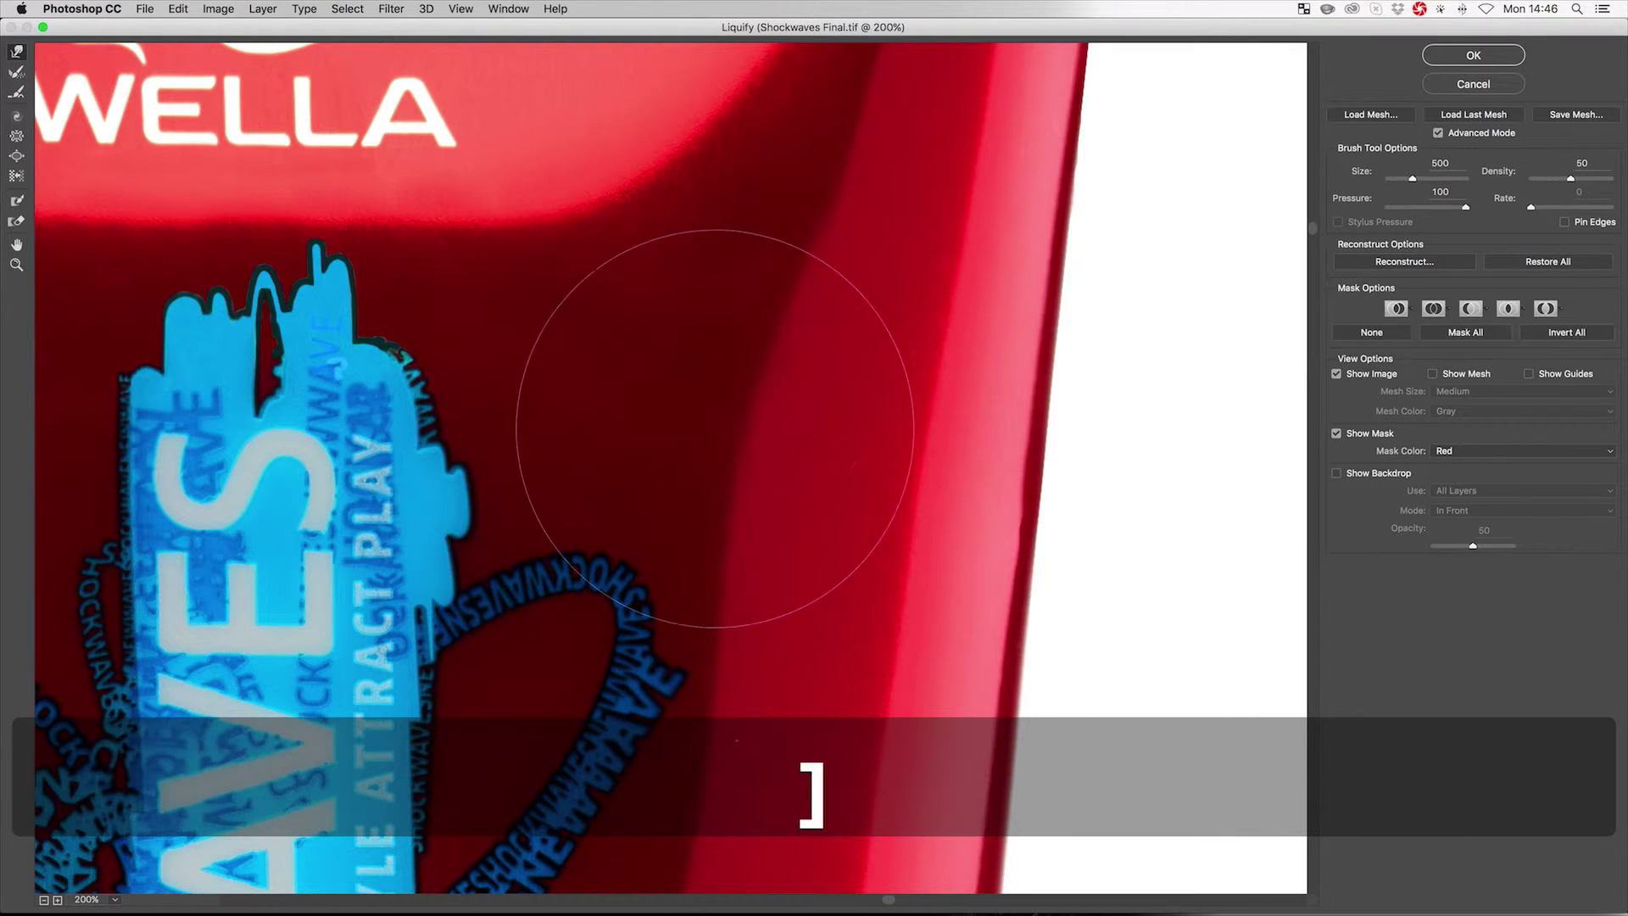
key(bracketright)
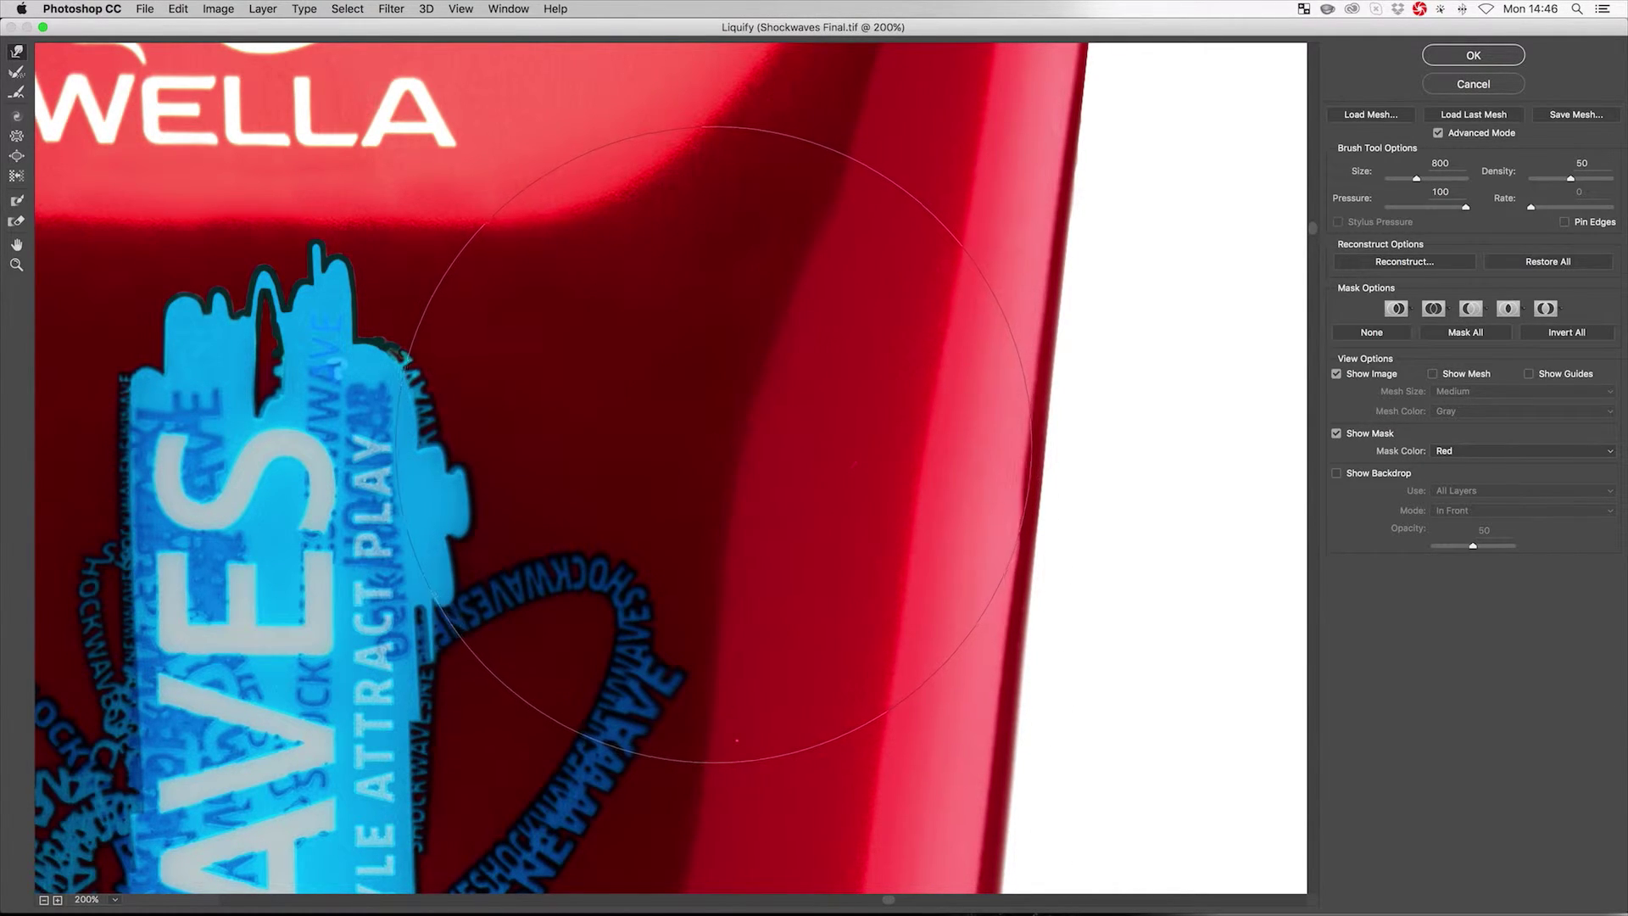
click(720, 445)
drag(721, 445, 754, 454)
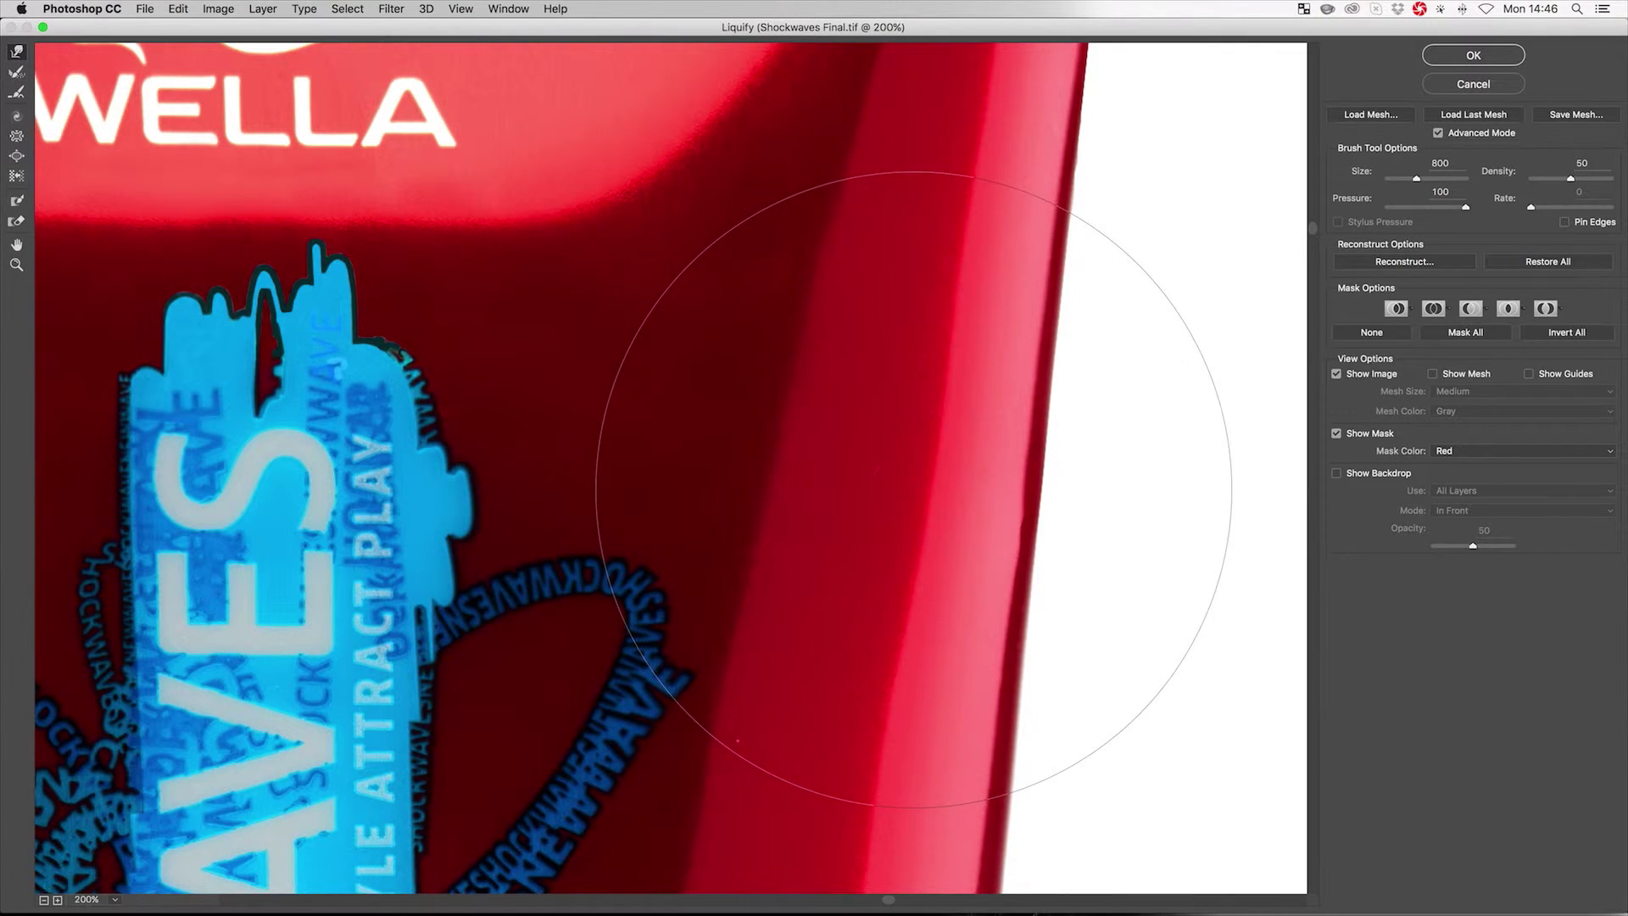
Step: Push the dark reflection's edge and the tube's right side with the Forward Warp tool at brush size 800 to smooth the bend
drag(916, 490, 774, 469)
drag(1033, 531, 1041, 531)
drag(914, 518, 904, 518)
drag(1106, 538, 1108, 537)
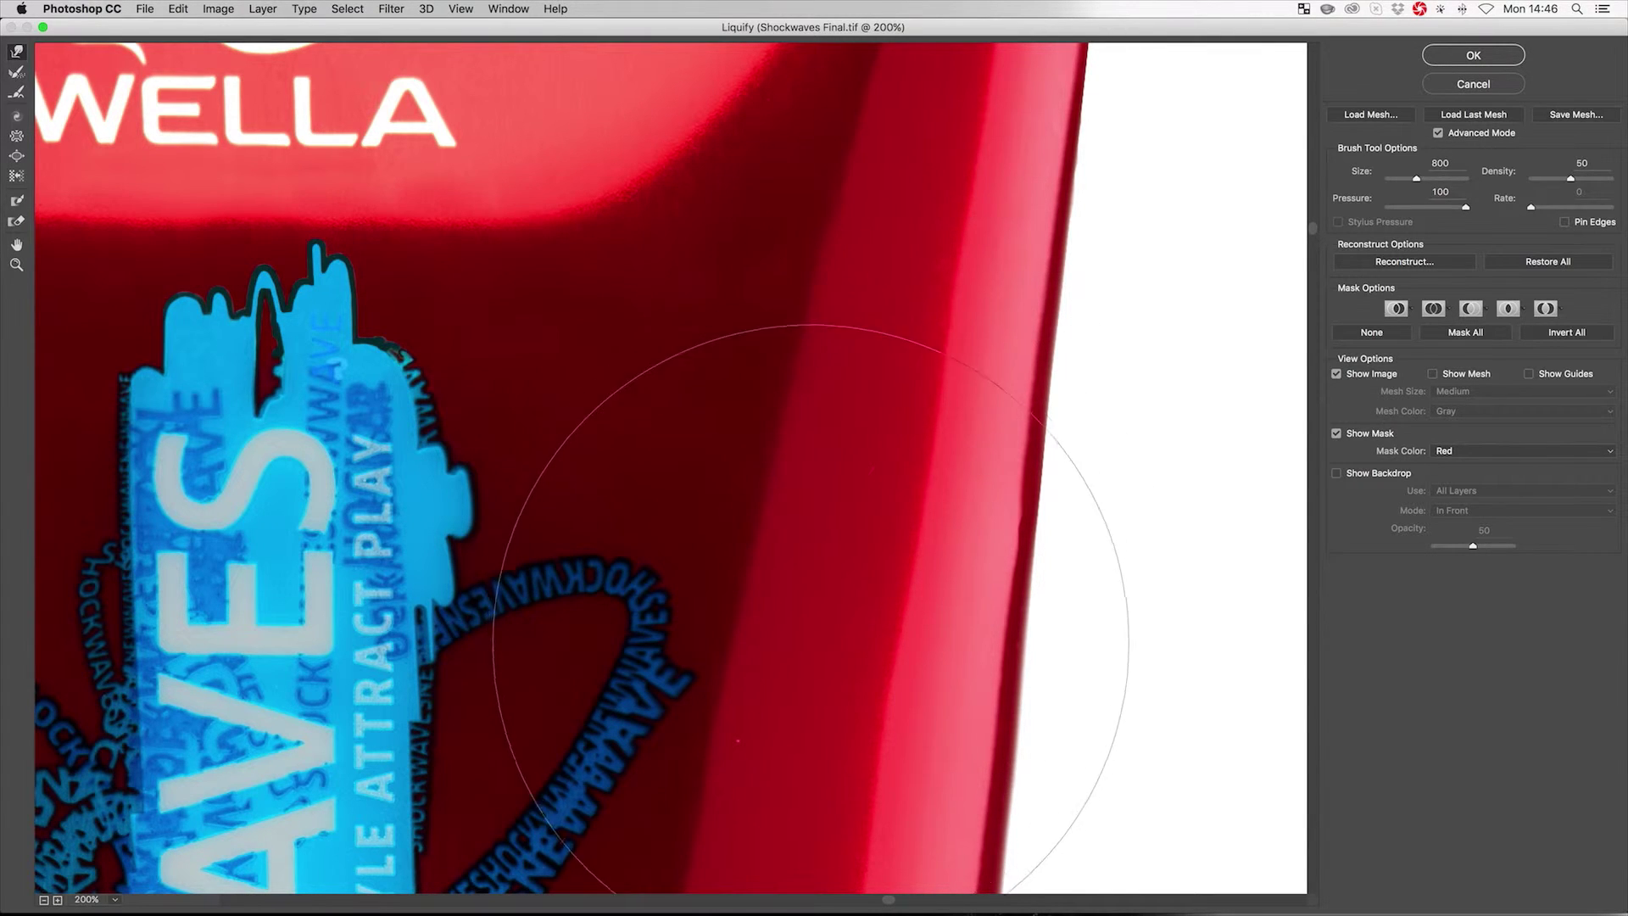
drag(803, 675, 812, 680)
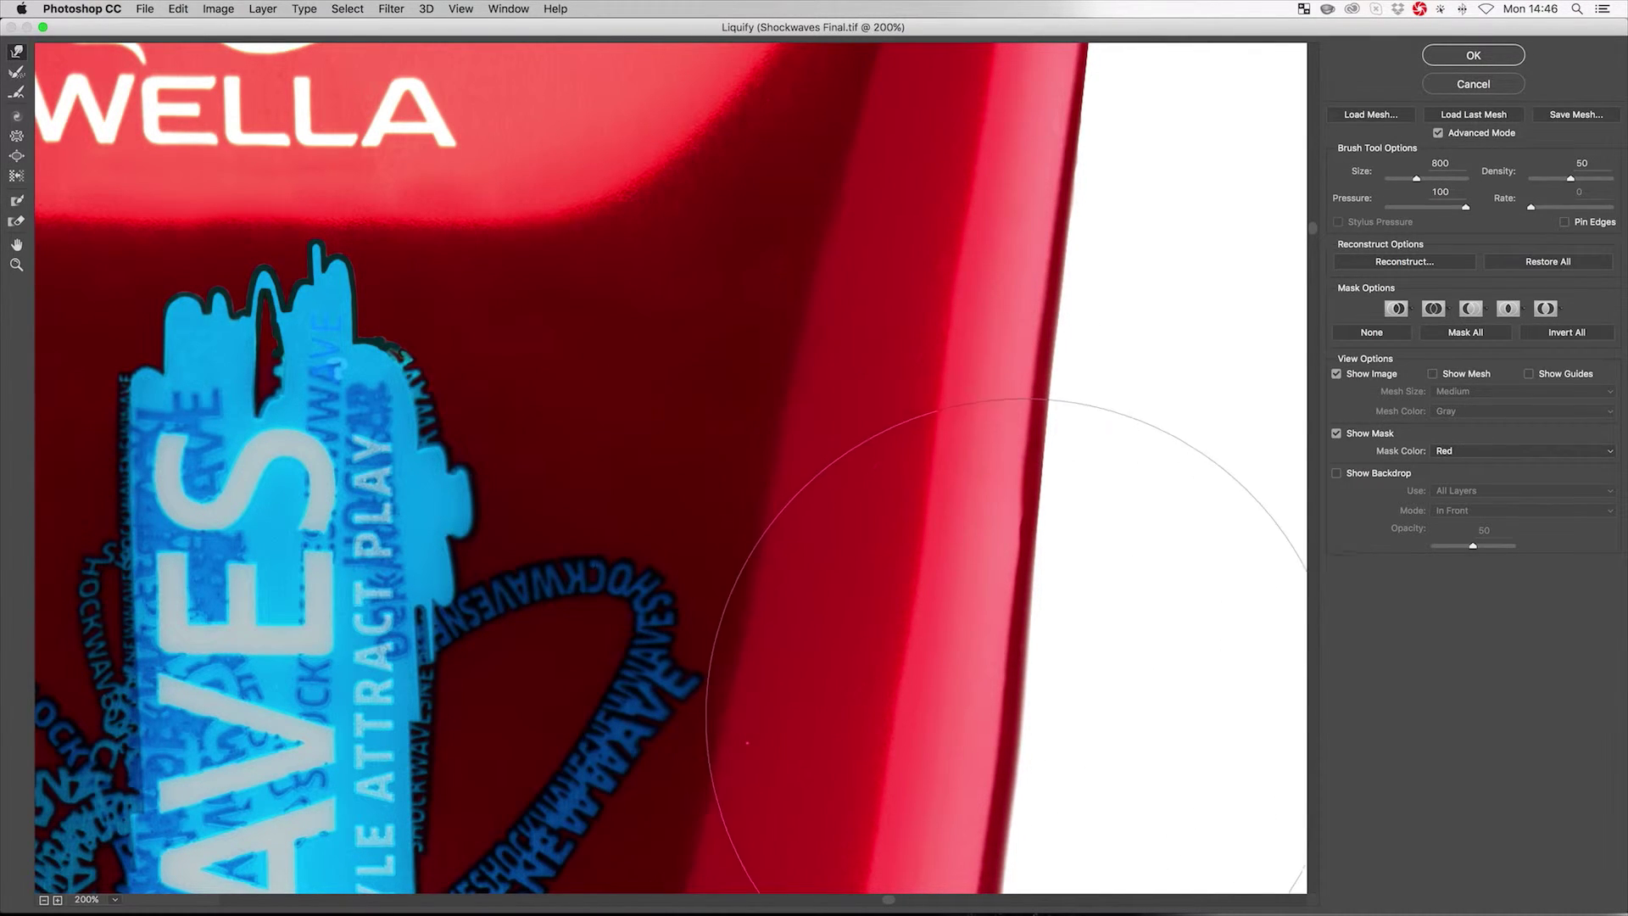
drag(1046, 730, 1045, 731)
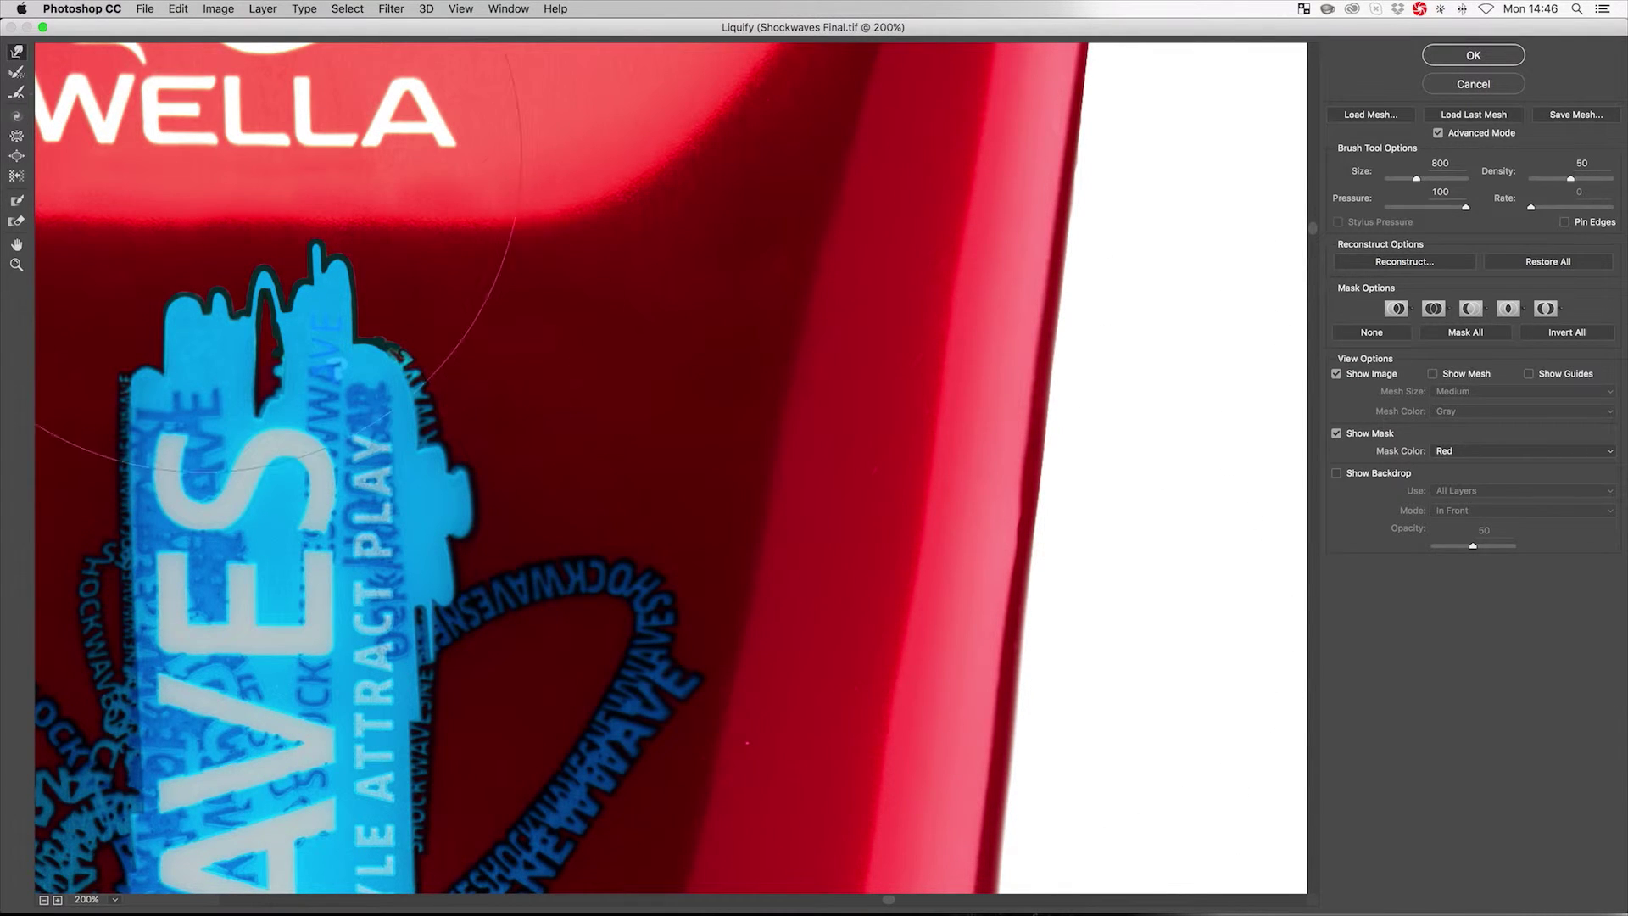
Step: Examine the reflections along the tube's lower section and across the whole tube for remaining bends
scroll(665, 561, down, 10)
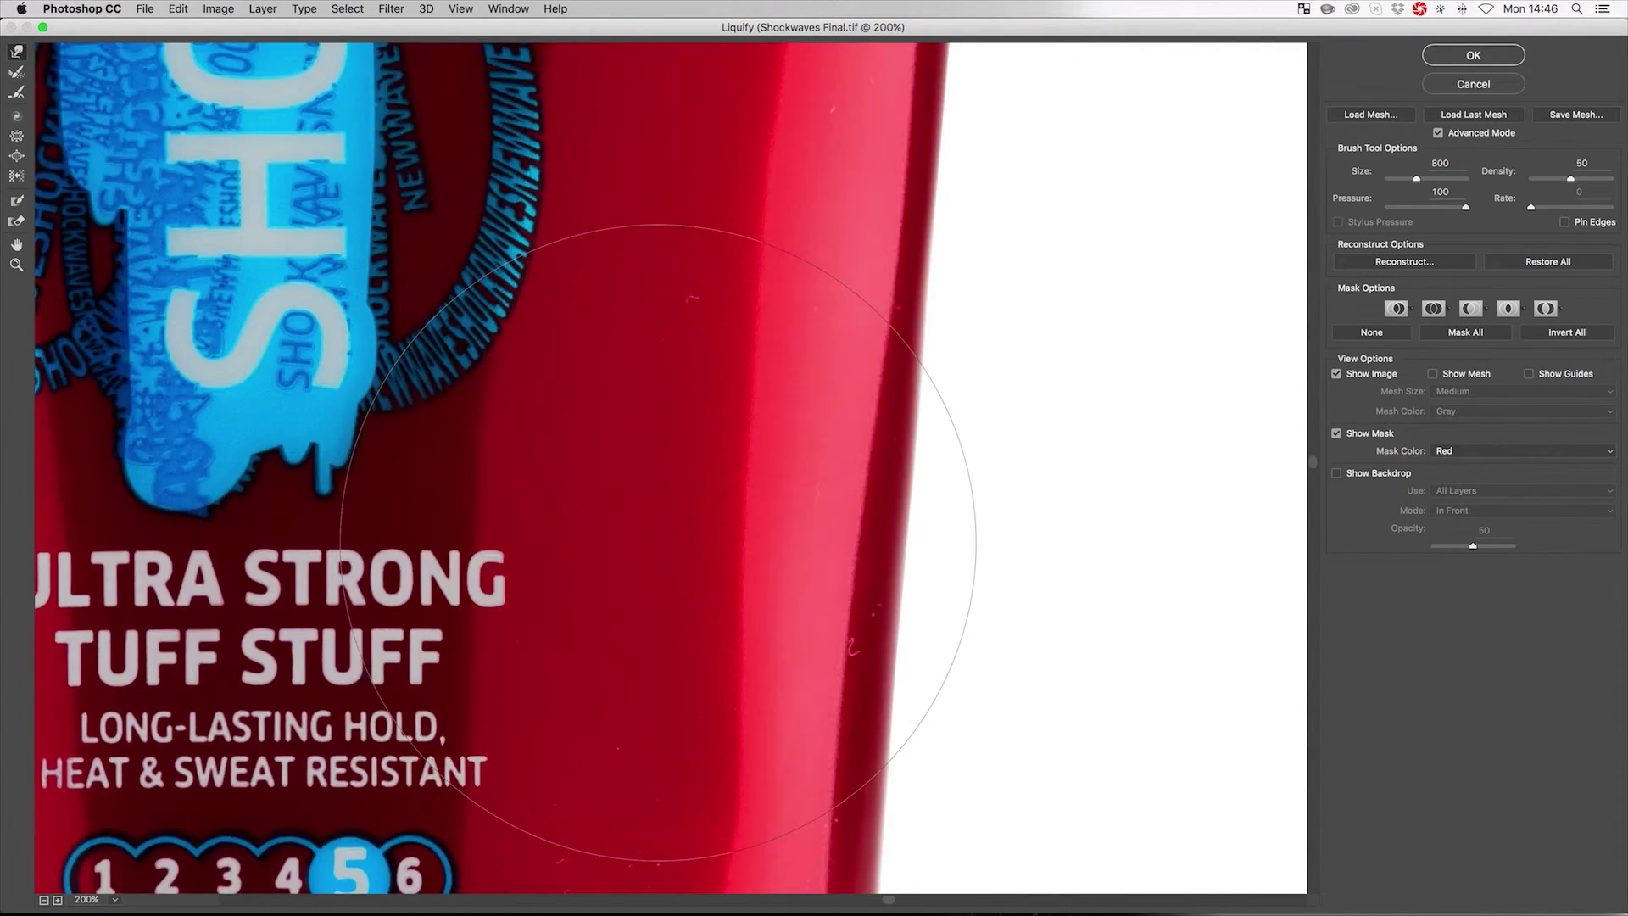
scroll(661, 552, left, 5)
scroll(657, 542, up, 5)
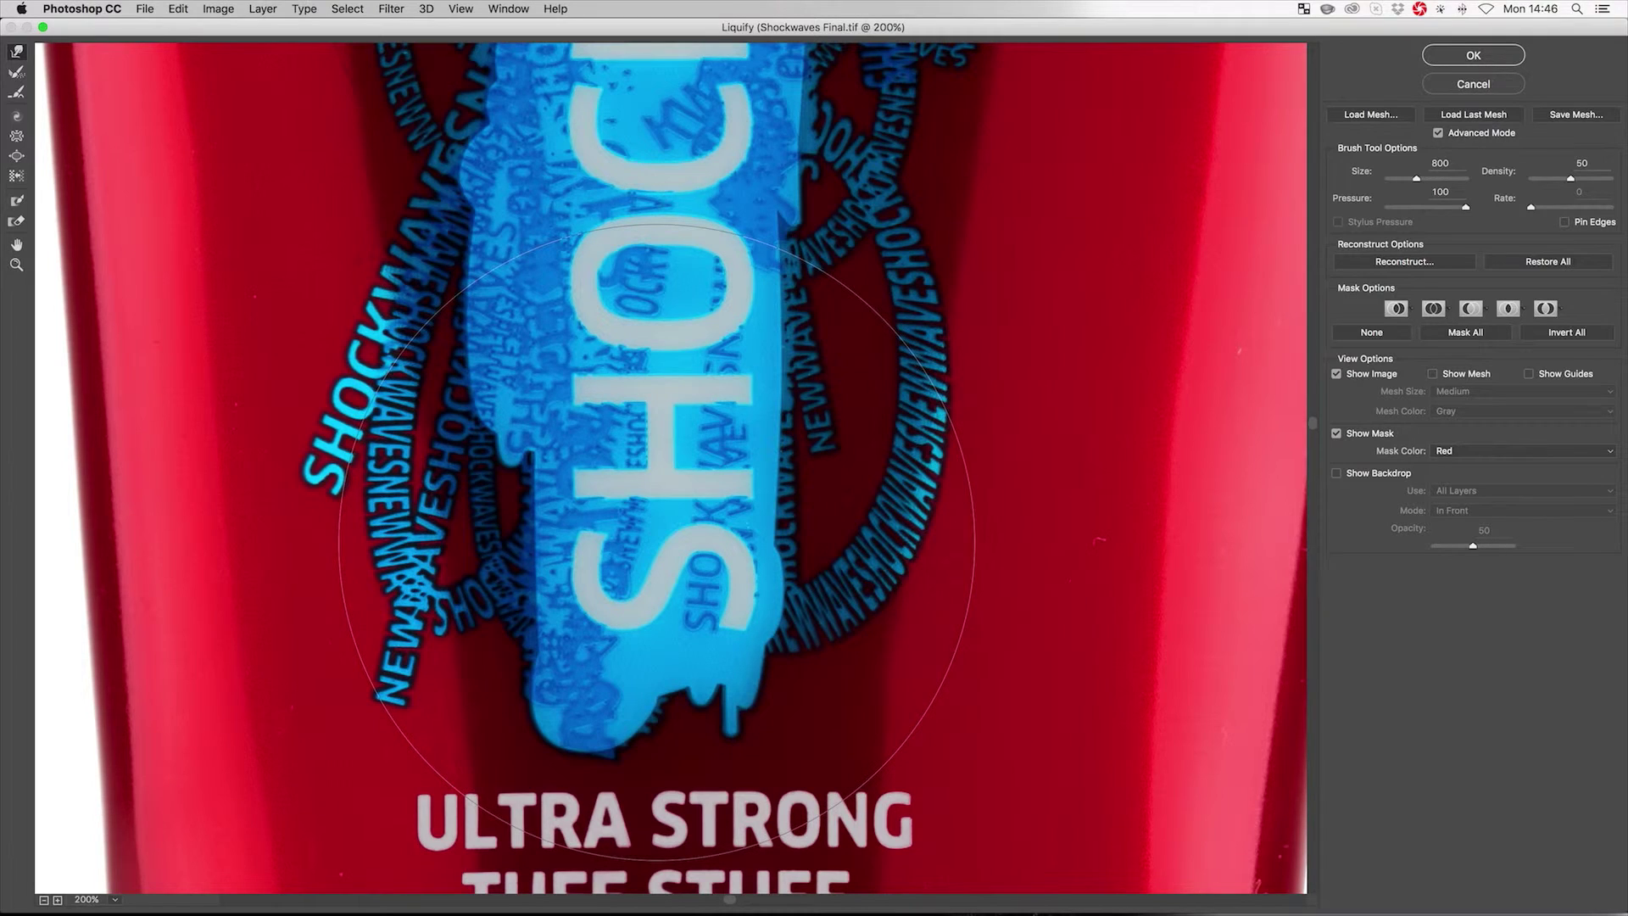
key(super+minus)
key(super+minus)
key(super+minus)
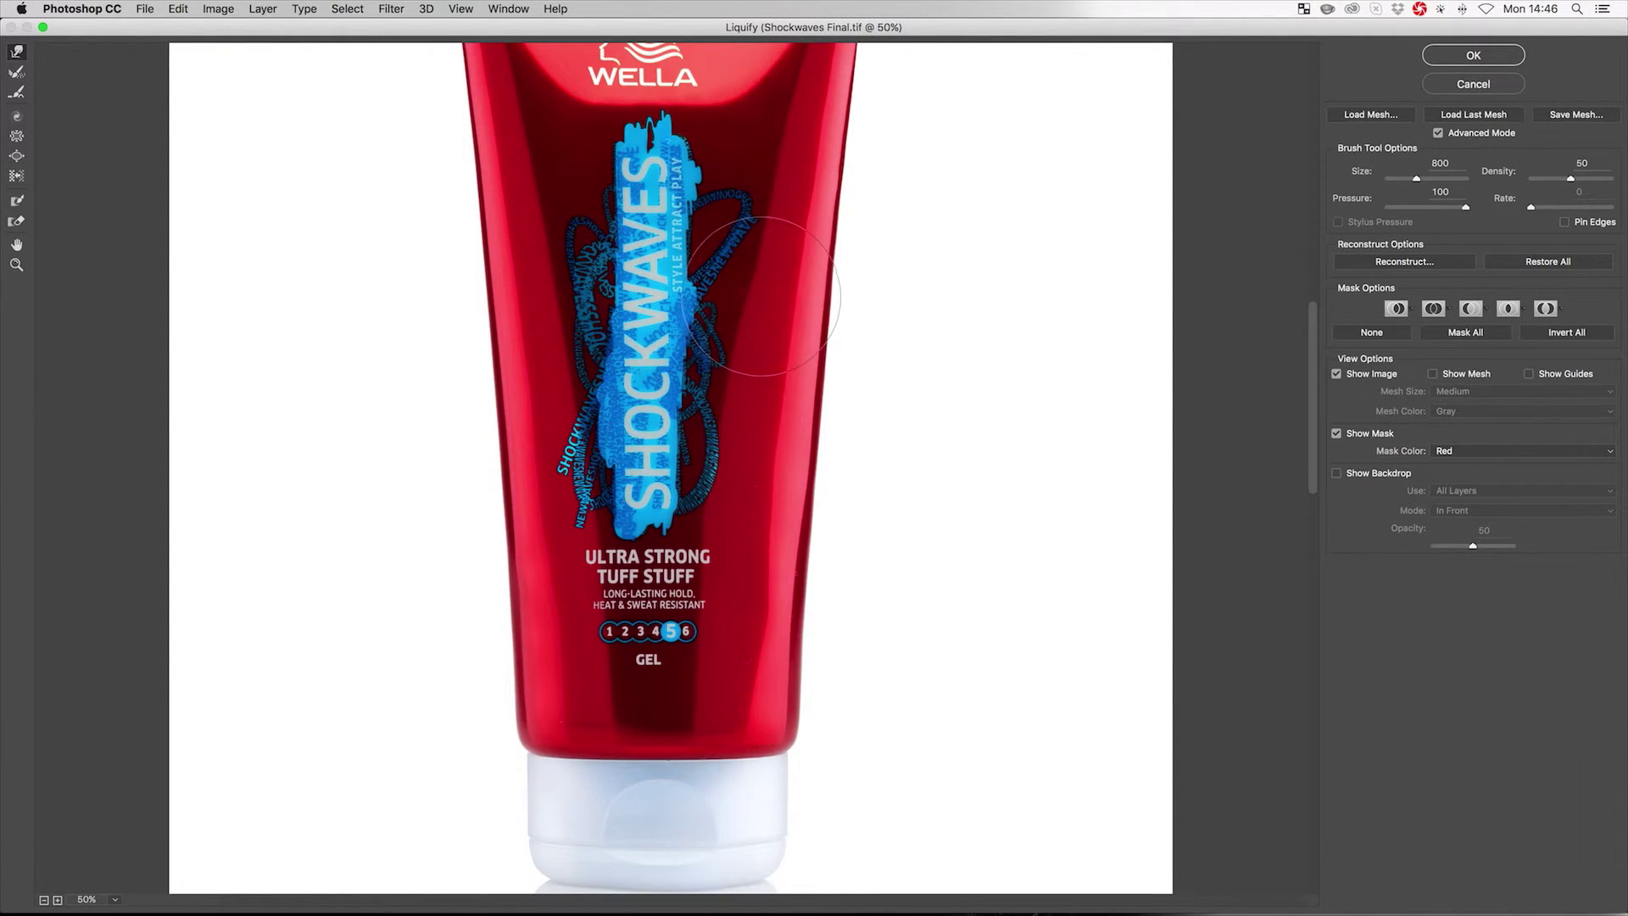
scroll(761, 297, up, 4)
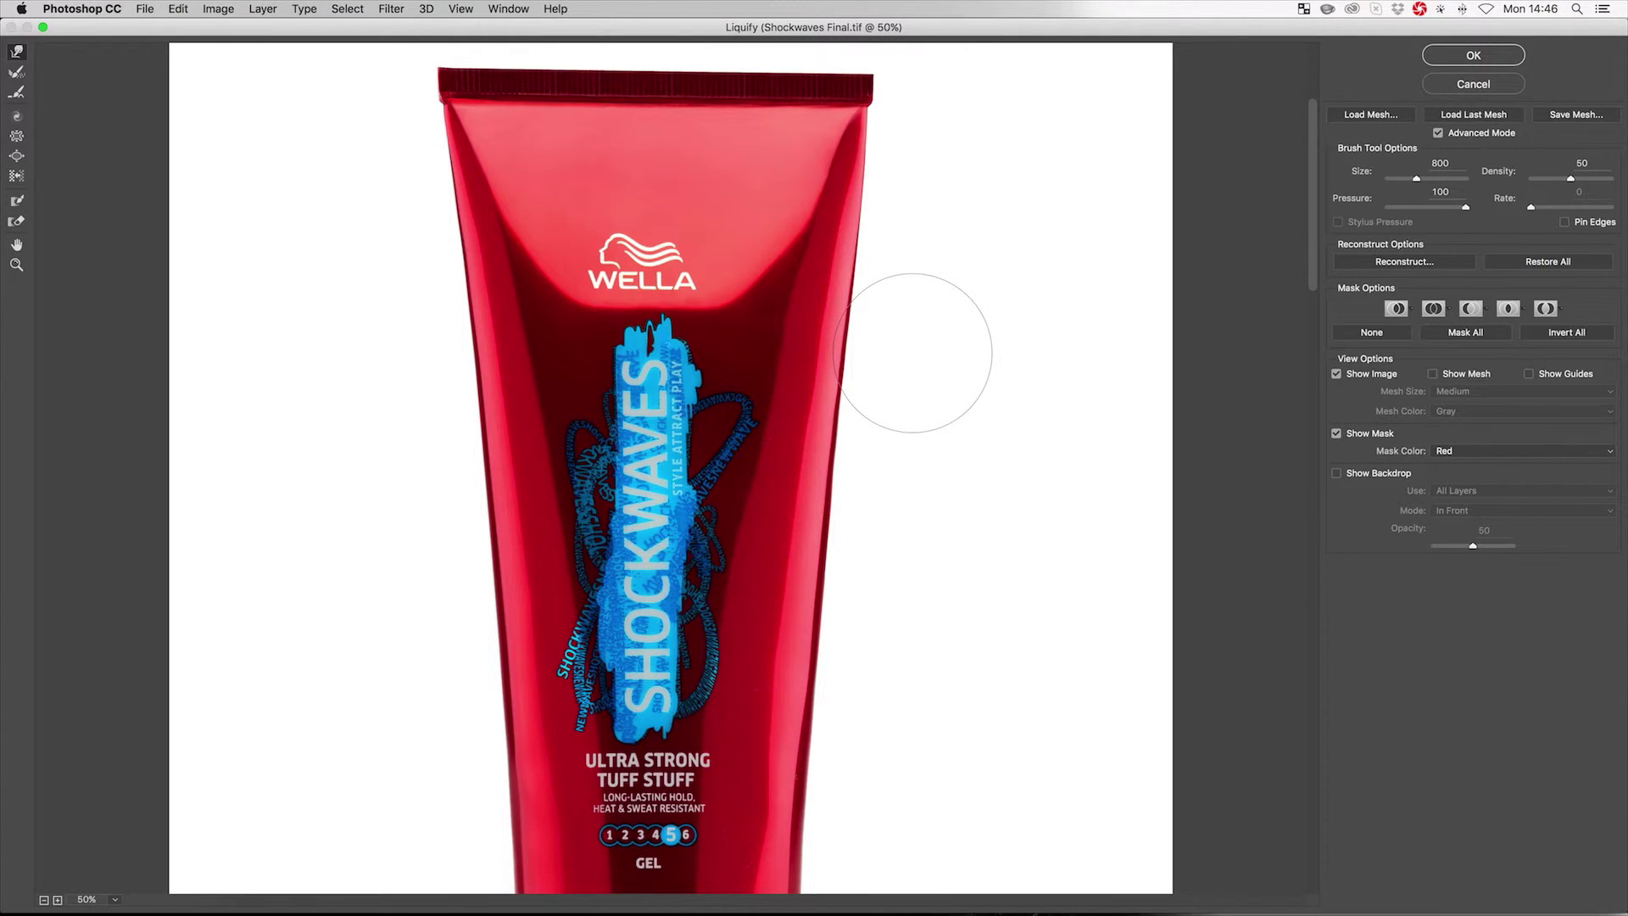
Step: Try pushing the tube's right side outward beside the SHOCKWAVES graphic with the Forward Warp tool, and undo the recent strokes
key(super+z)
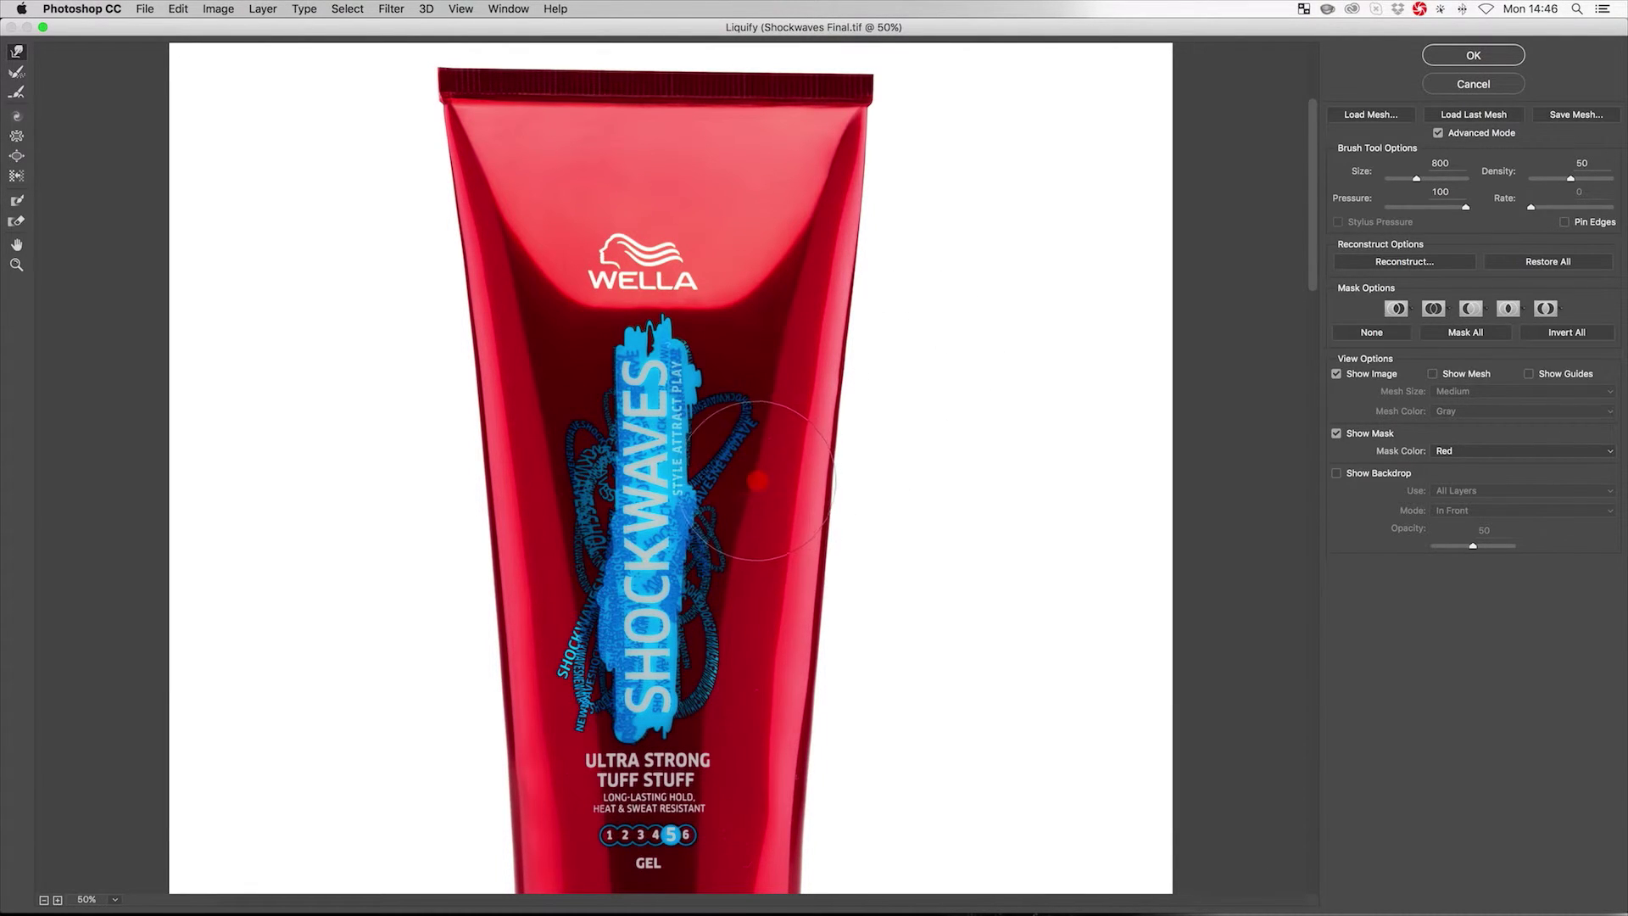
drag(754, 480, 784, 487)
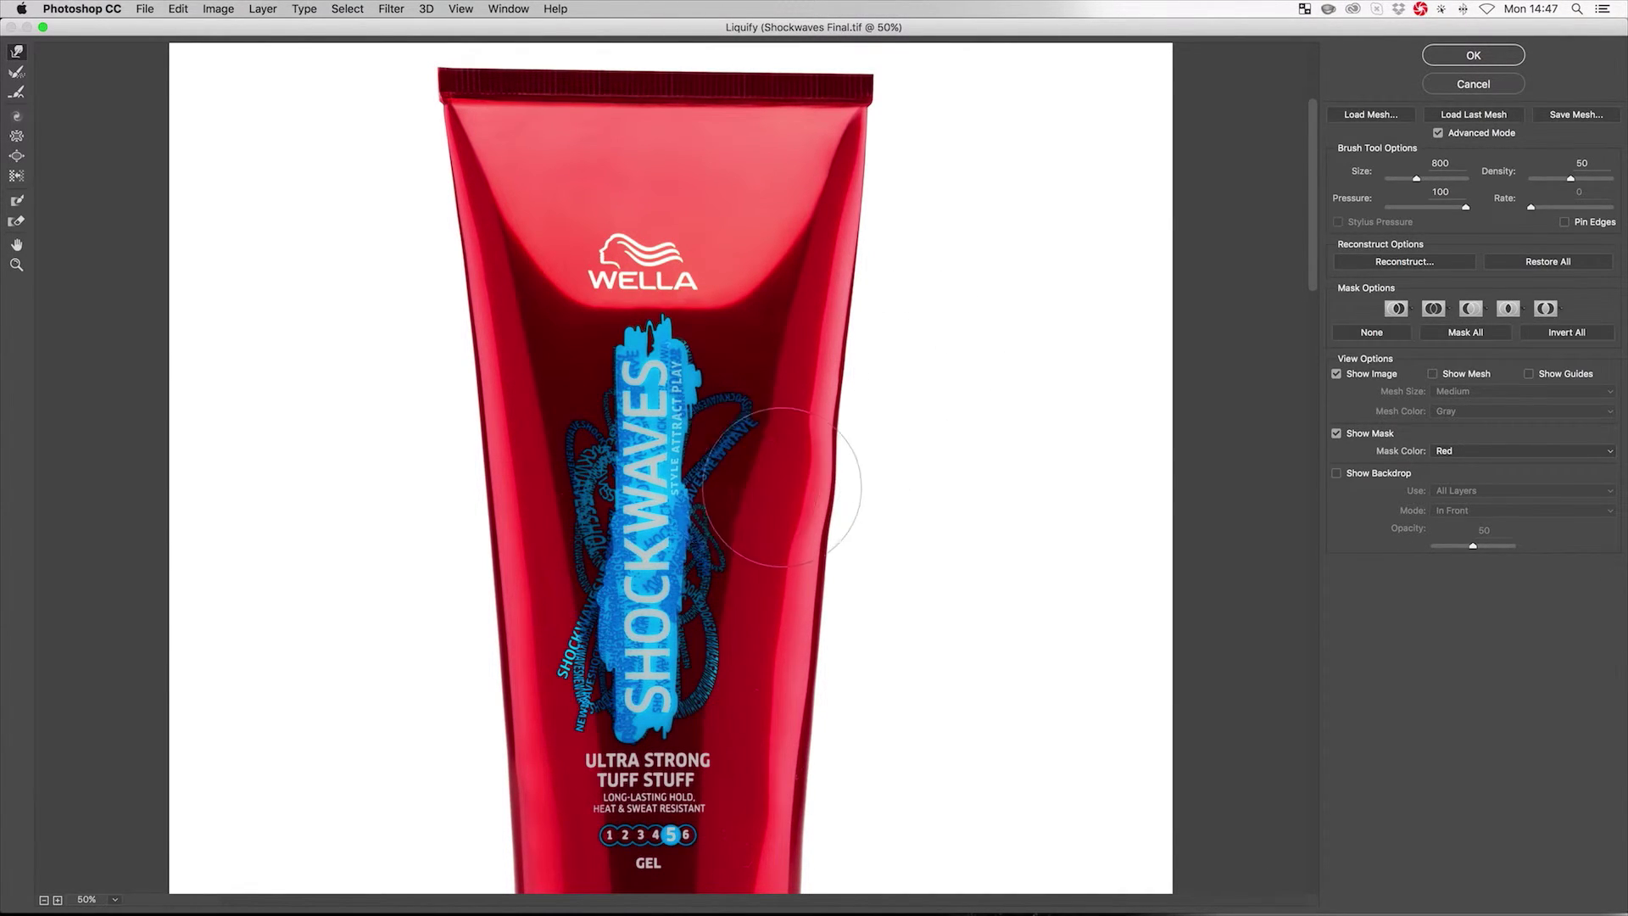
key(super+z)
key(super+z)
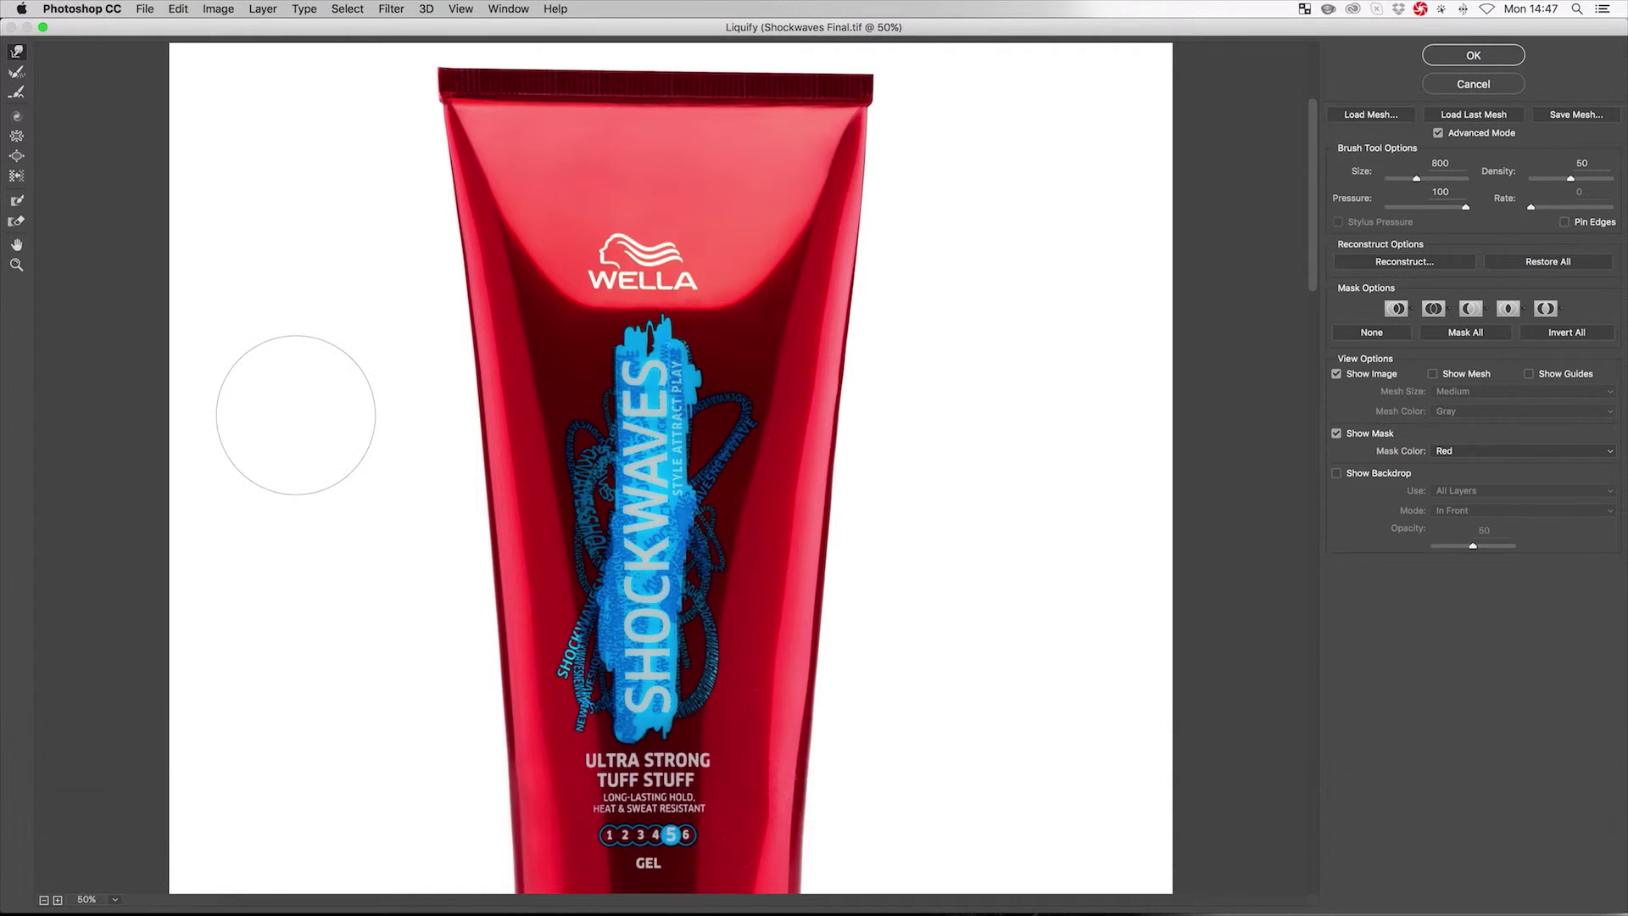
key(alt+super+z)
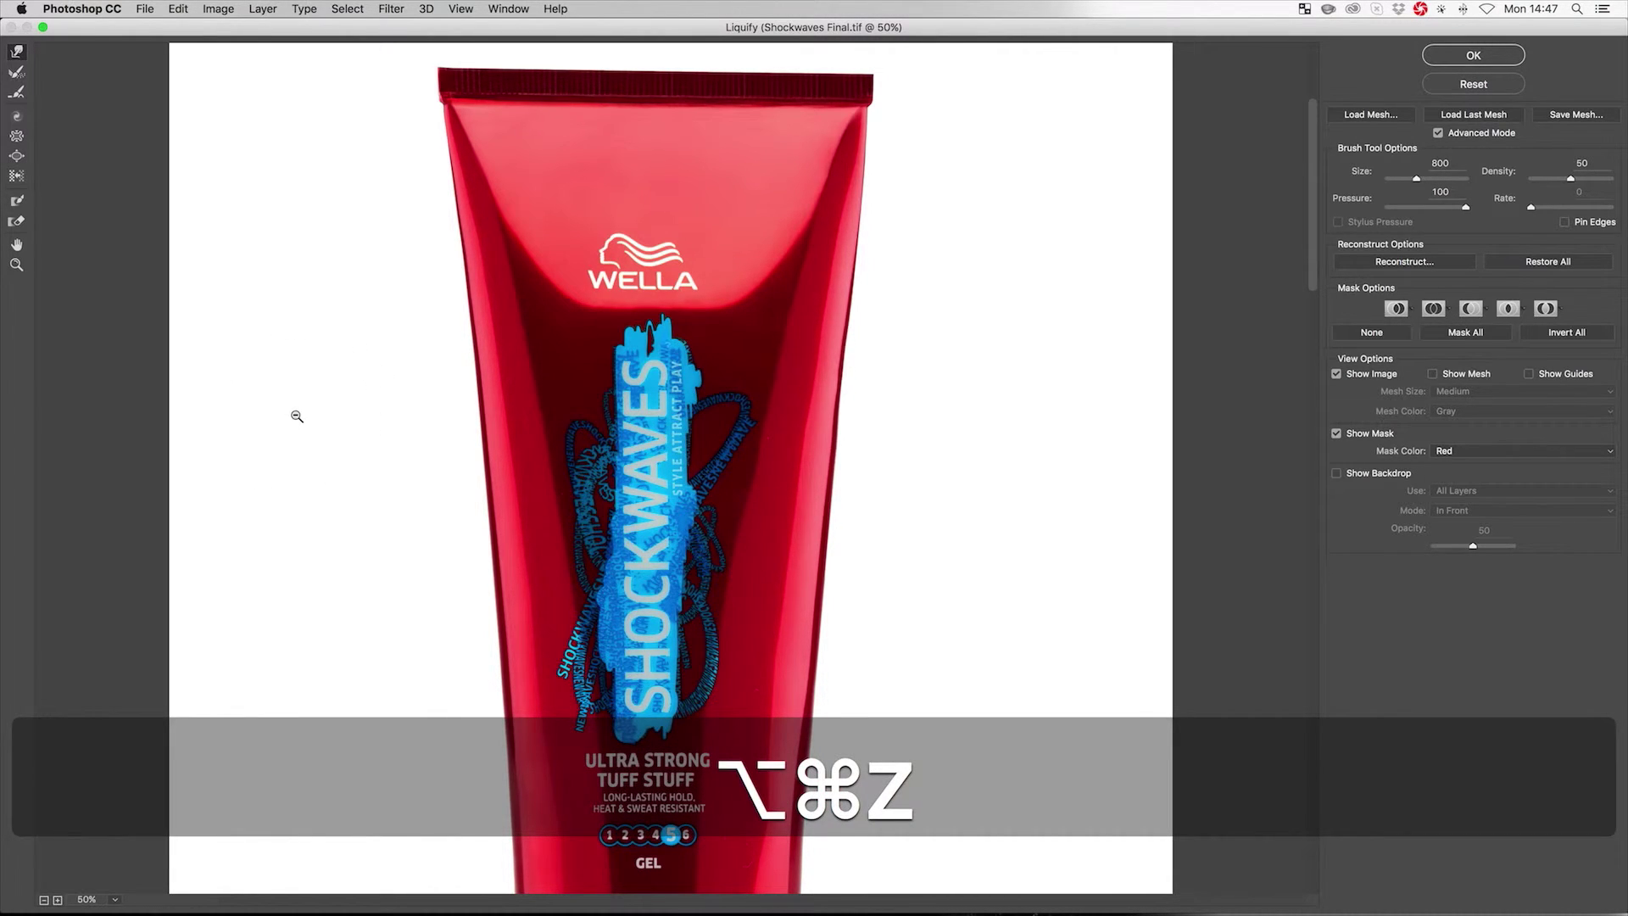
key(alt+super+z)
key(alt+super+z)
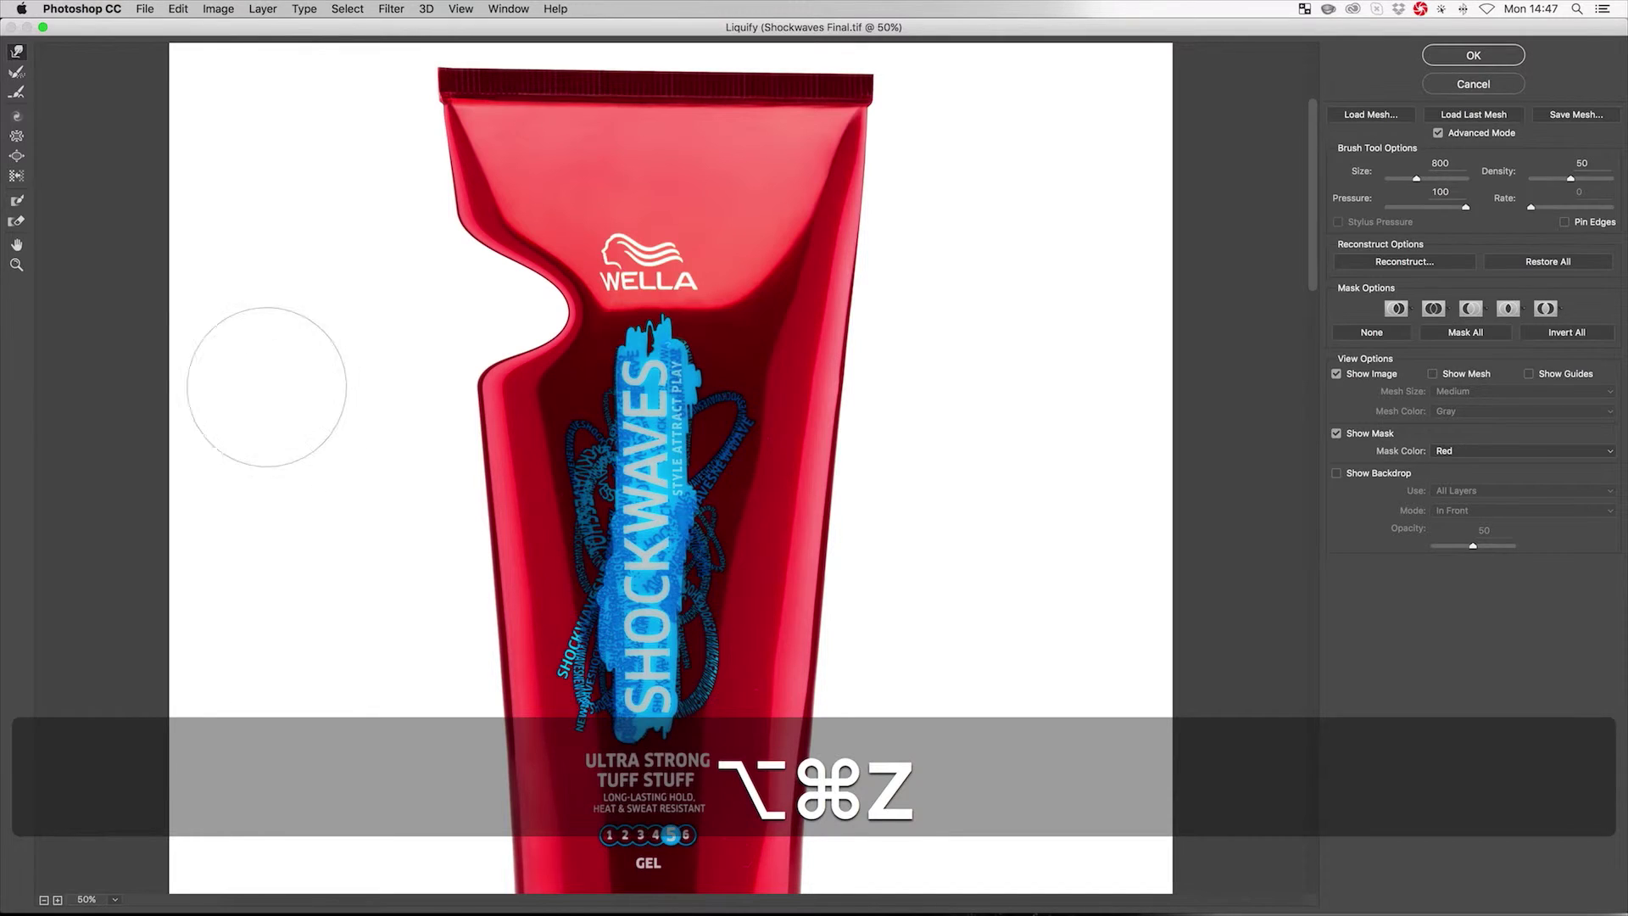
Step: Restore the dented left edge beside the Wella logo and the opposite right edge with the Reconstruct tool at brush size 1300
click(18, 72)
mouse_move(517, 271)
mouse_down()
mouse_move(472, 291)
mouse_move(441, 377)
mouse_up()
drag(848, 338, 861, 302)
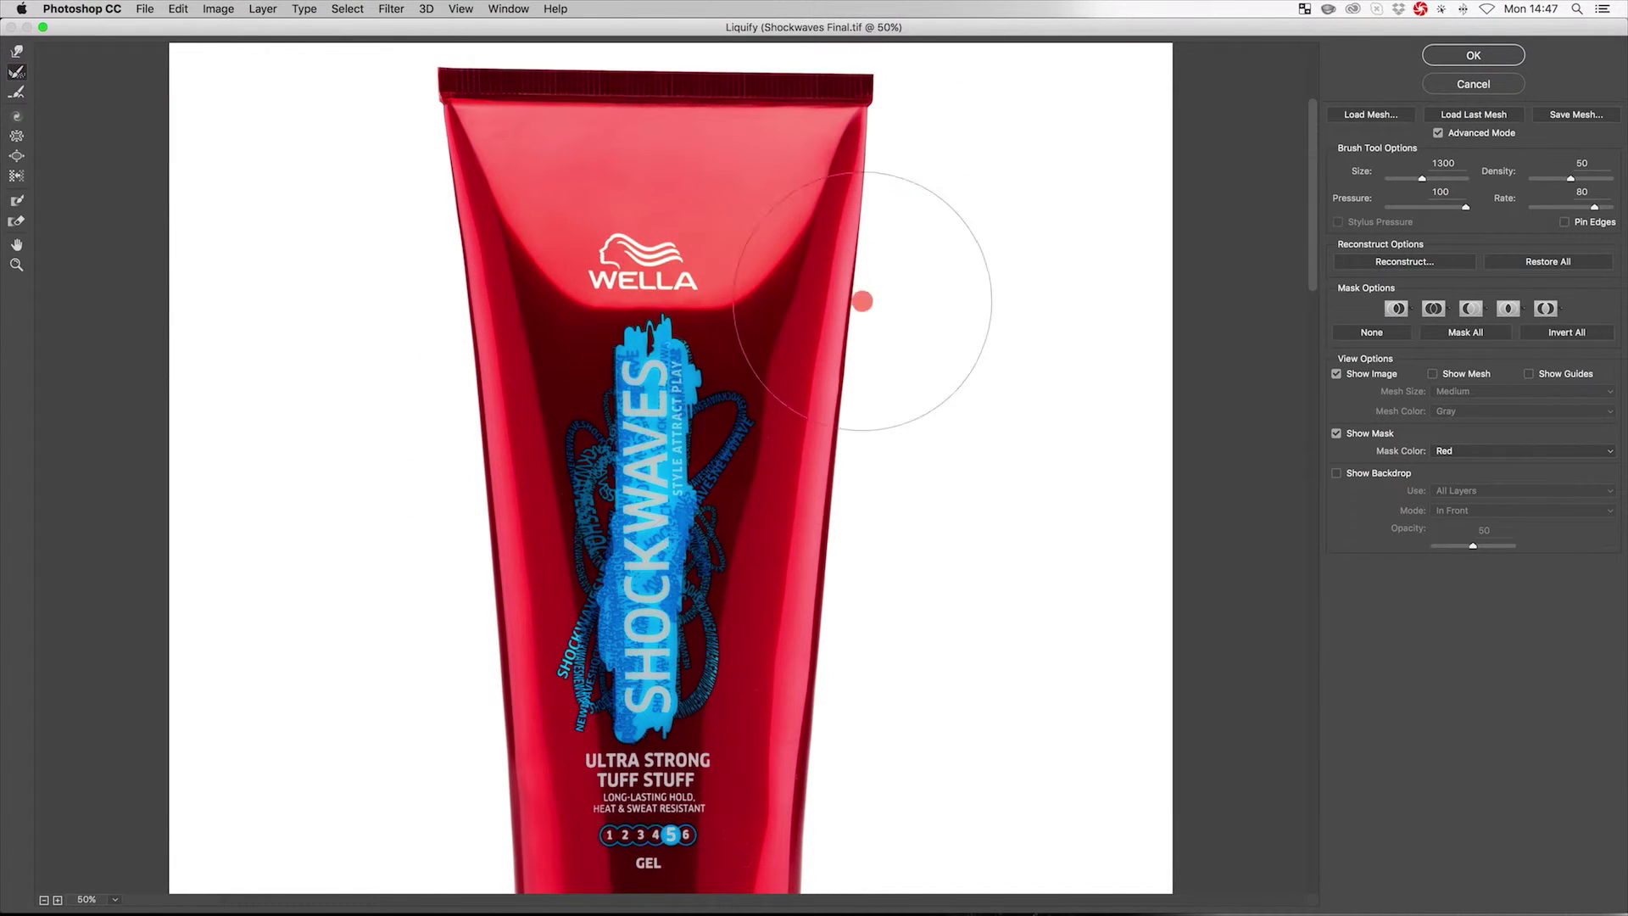
click(412, 386)
Step: Freeze the SHOCKWAVES graphic and the product text down to GEL with the Freeze Mask tool at brush size 400
scroll(117, 81, down, 3)
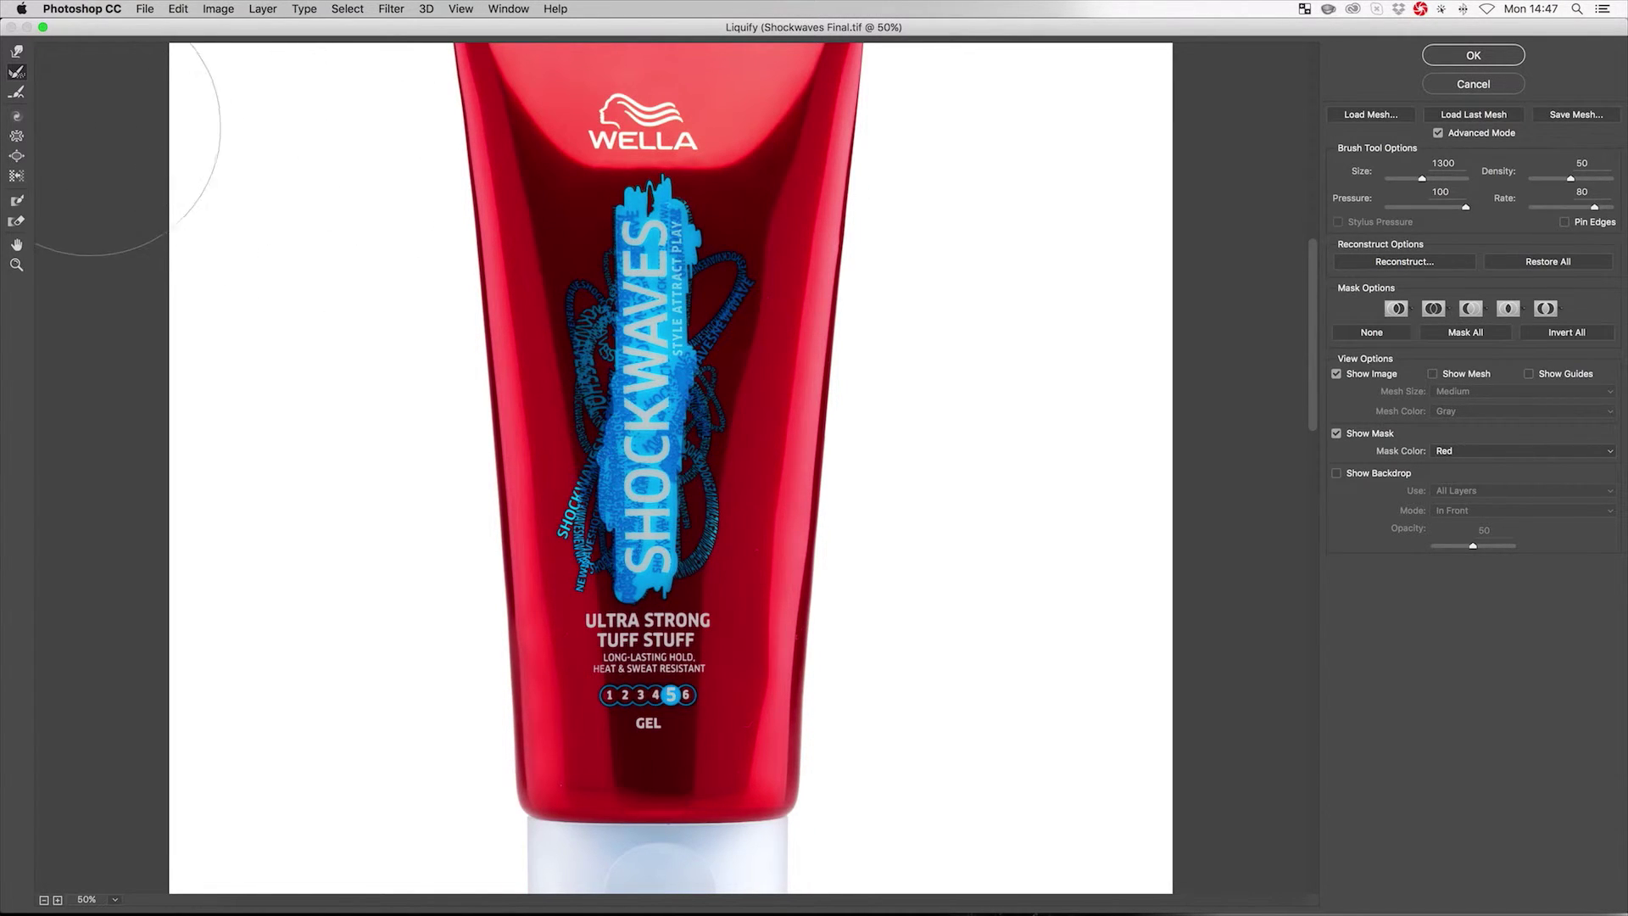
click(12, 52)
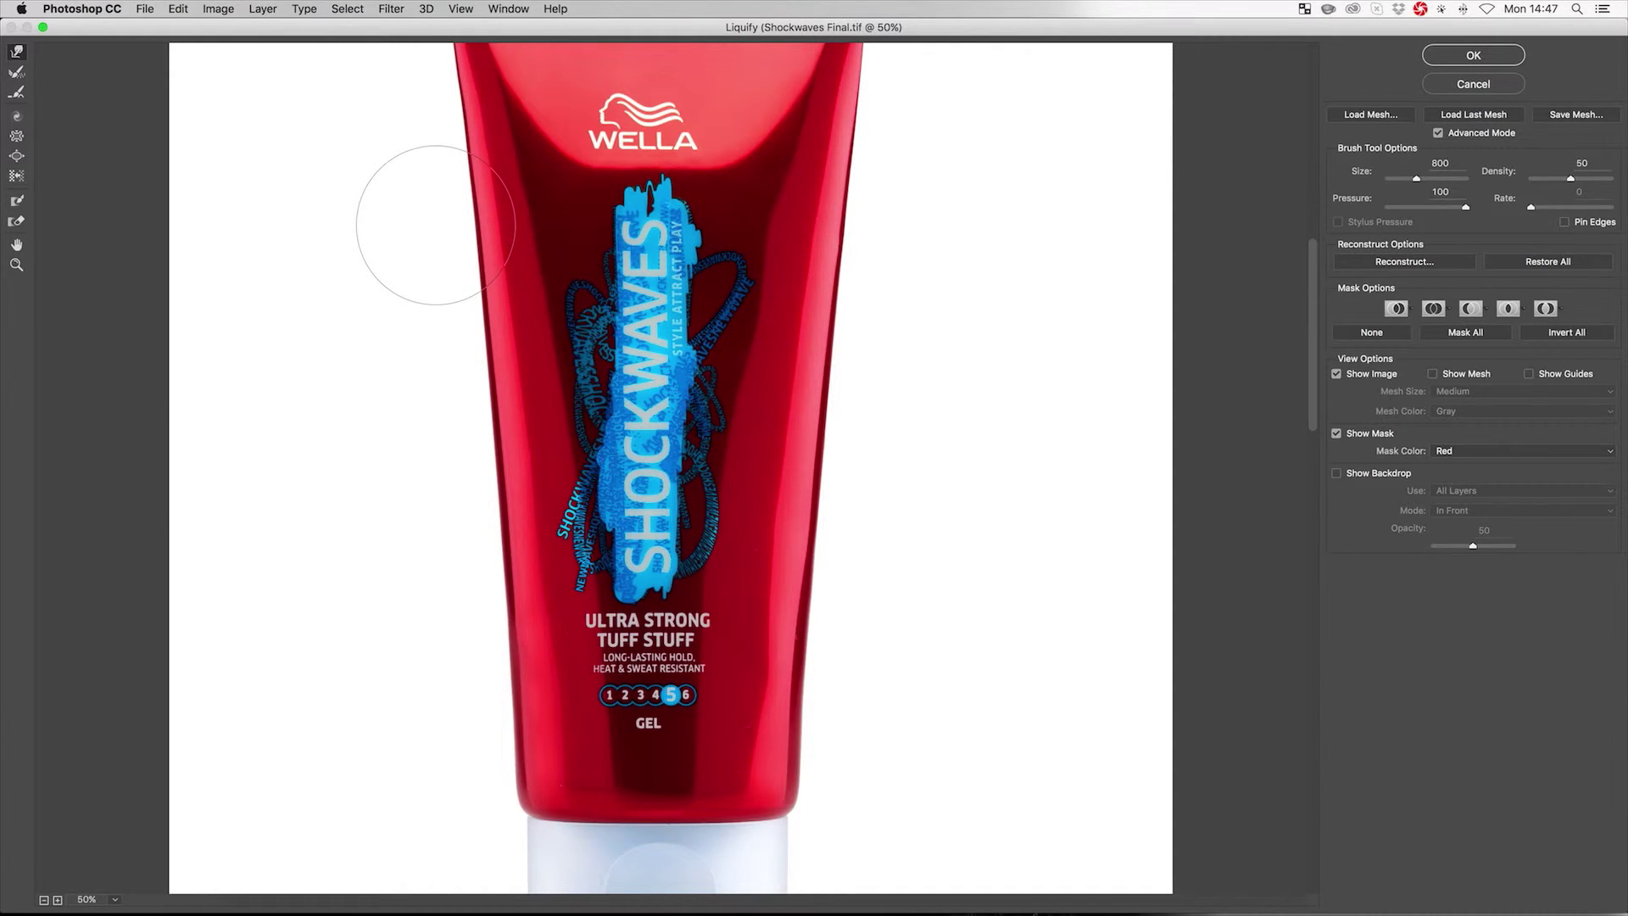
click(17, 201)
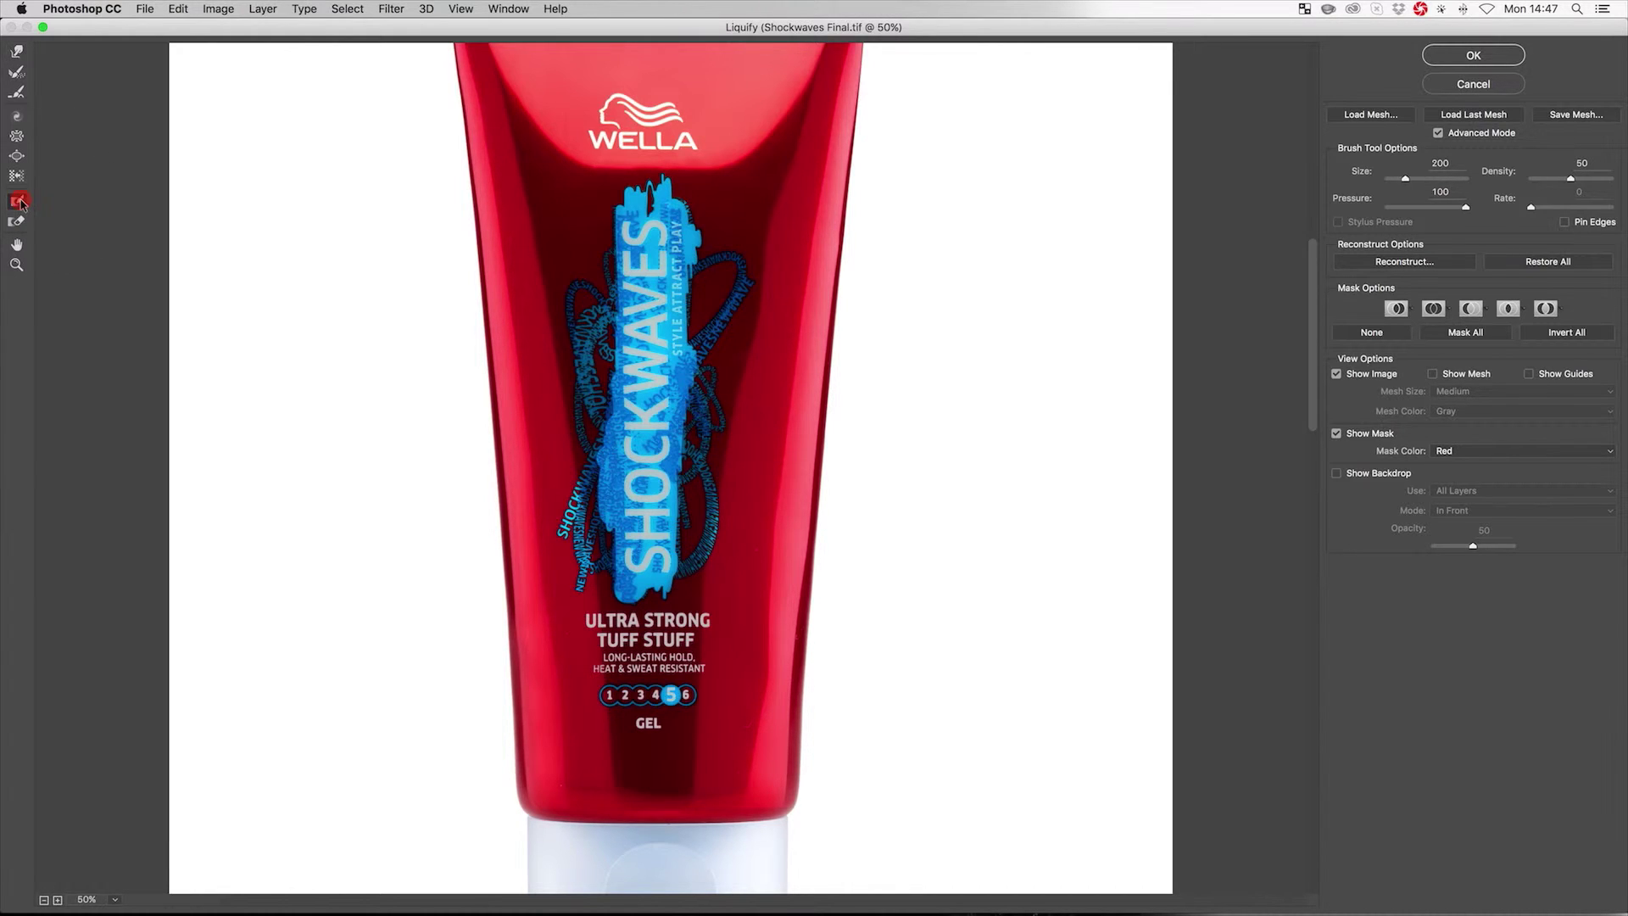
key(bracketright)
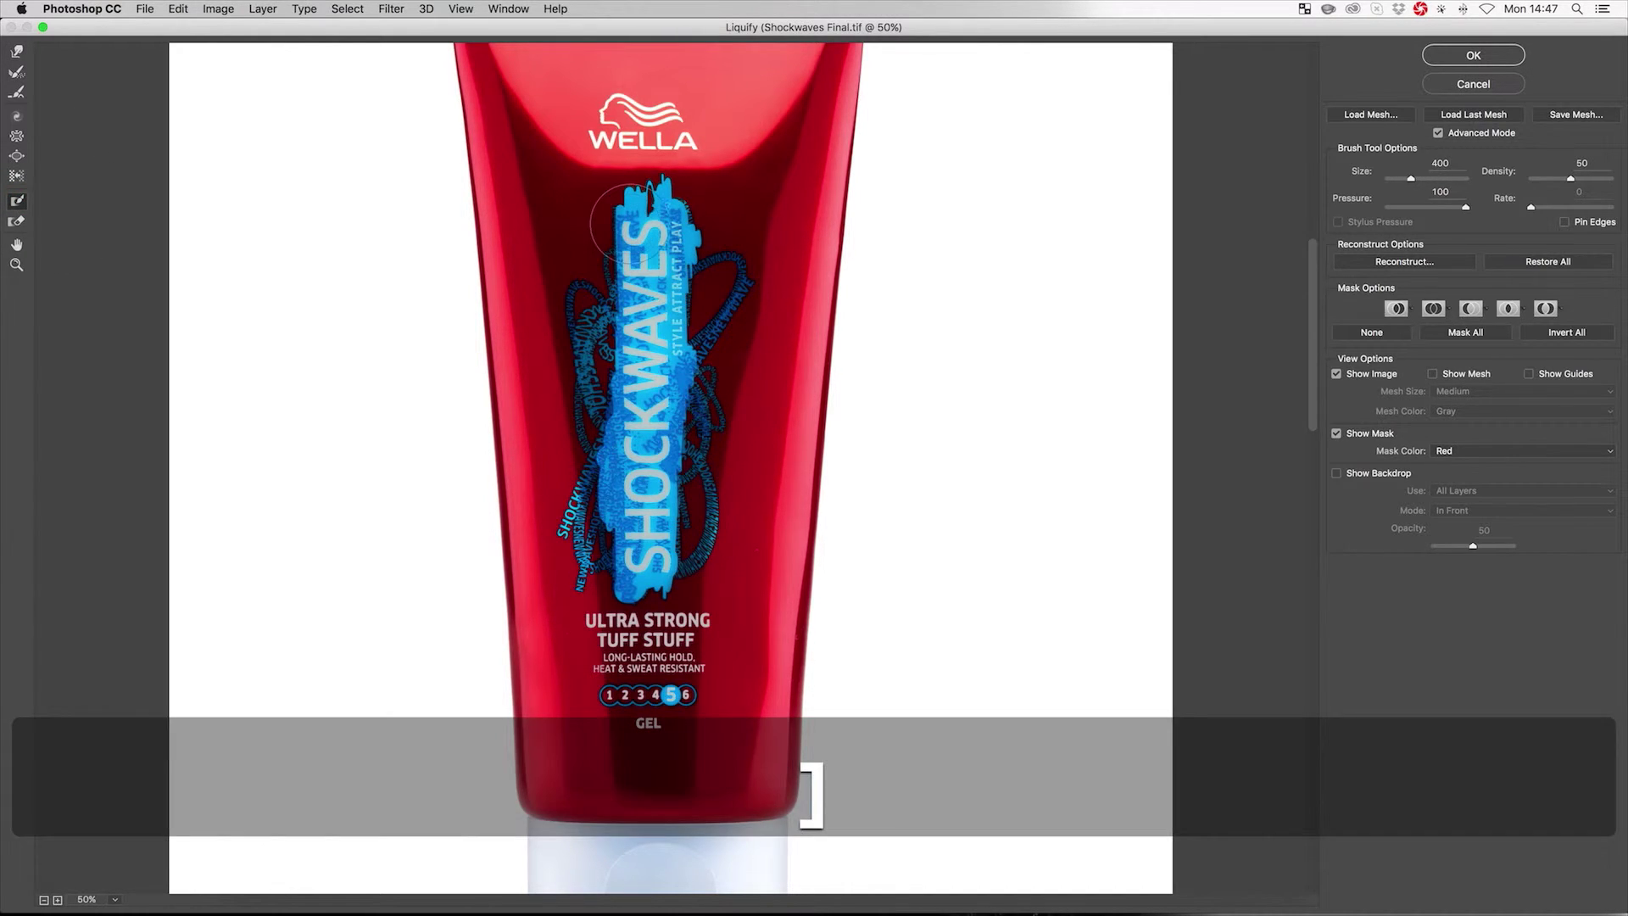
mouse_move(637, 218)
mouse_down()
mouse_move(724, 273)
mouse_move(683, 352)
mouse_move(692, 420)
mouse_move(667, 488)
mouse_move(763, 462)
mouse_move(661, 462)
mouse_move(695, 496)
mouse_move(686, 534)
mouse_move(691, 513)
mouse_move(661, 563)
mouse_move(597, 557)
mouse_move(596, 570)
mouse_move(611, 435)
mouse_move(593, 271)
mouse_move(640, 398)
mouse_move(630, 270)
mouse_up()
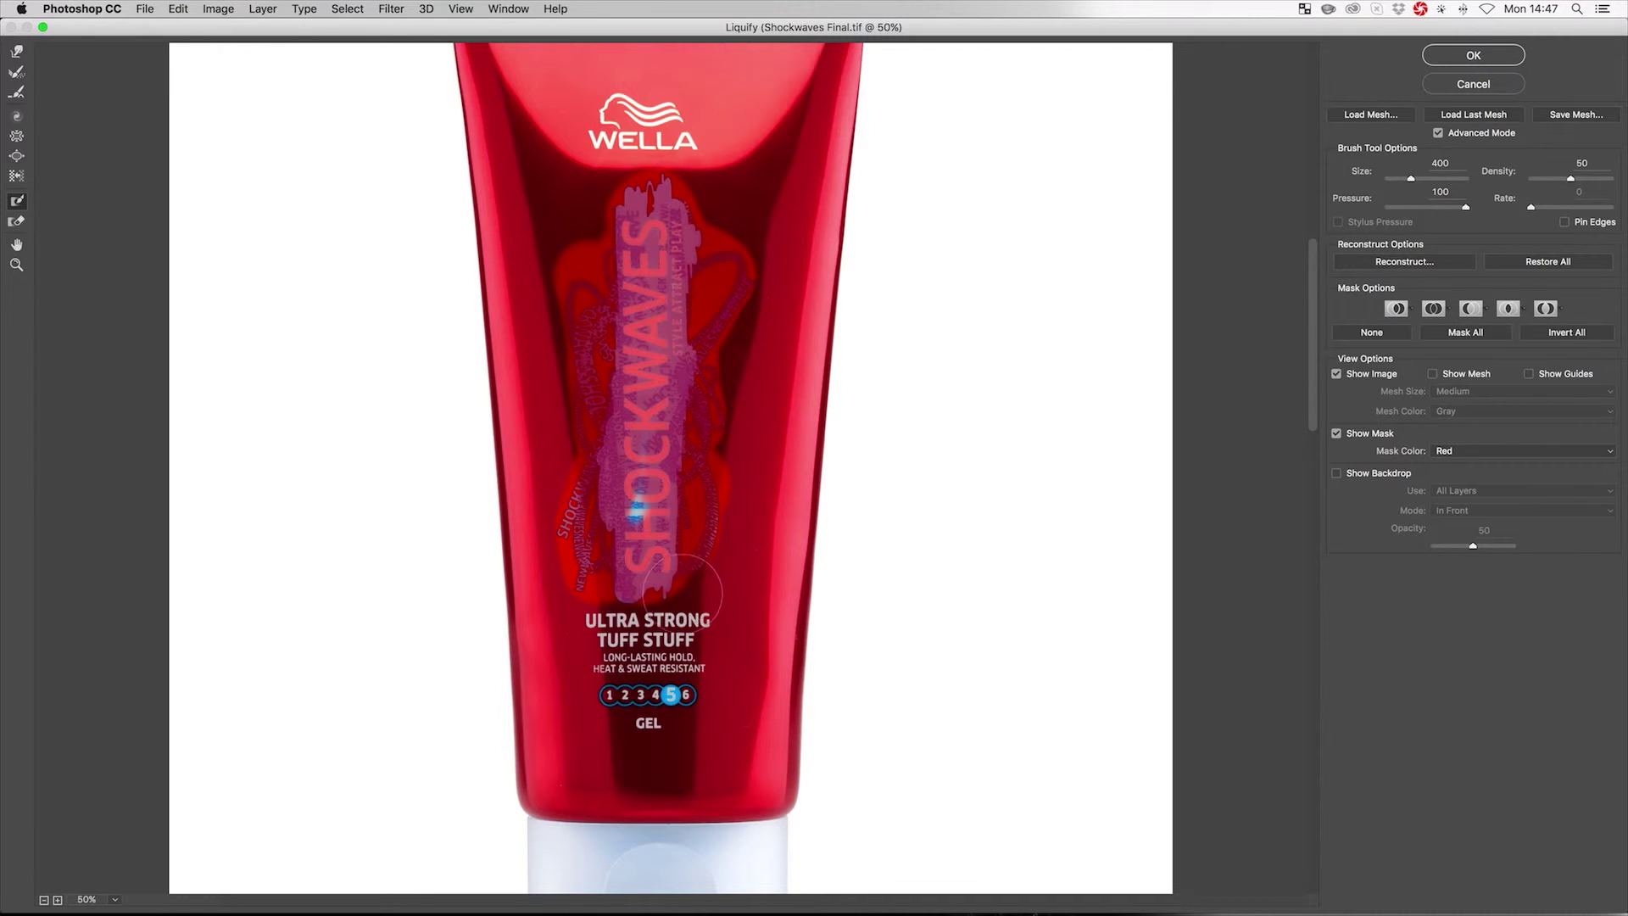
mouse_move(656, 540)
mouse_down()
mouse_move(632, 493)
mouse_move(652, 442)
mouse_up()
mouse_move(639, 580)
mouse_down()
mouse_move(597, 632)
mouse_move(695, 632)
mouse_move(674, 618)
mouse_move(691, 632)
mouse_move(671, 704)
mouse_move(640, 712)
mouse_move(626, 652)
mouse_up()
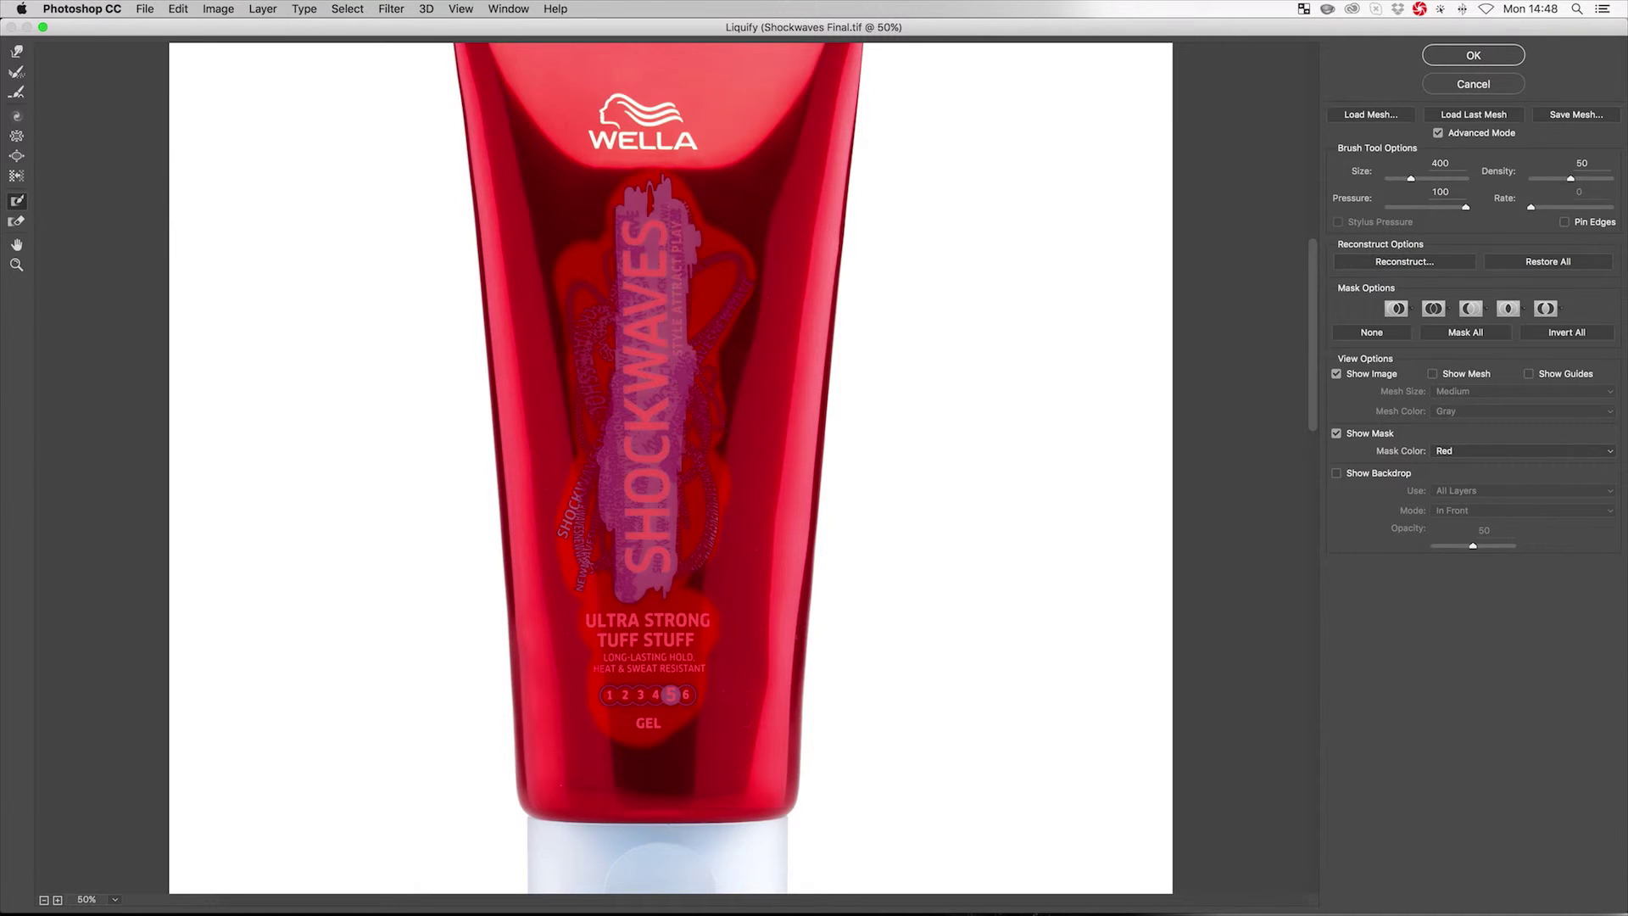
Step: Trim the frozen area's lower edge around the GEL text with the Thaw Mask tool at brush size 600
click(17, 222)
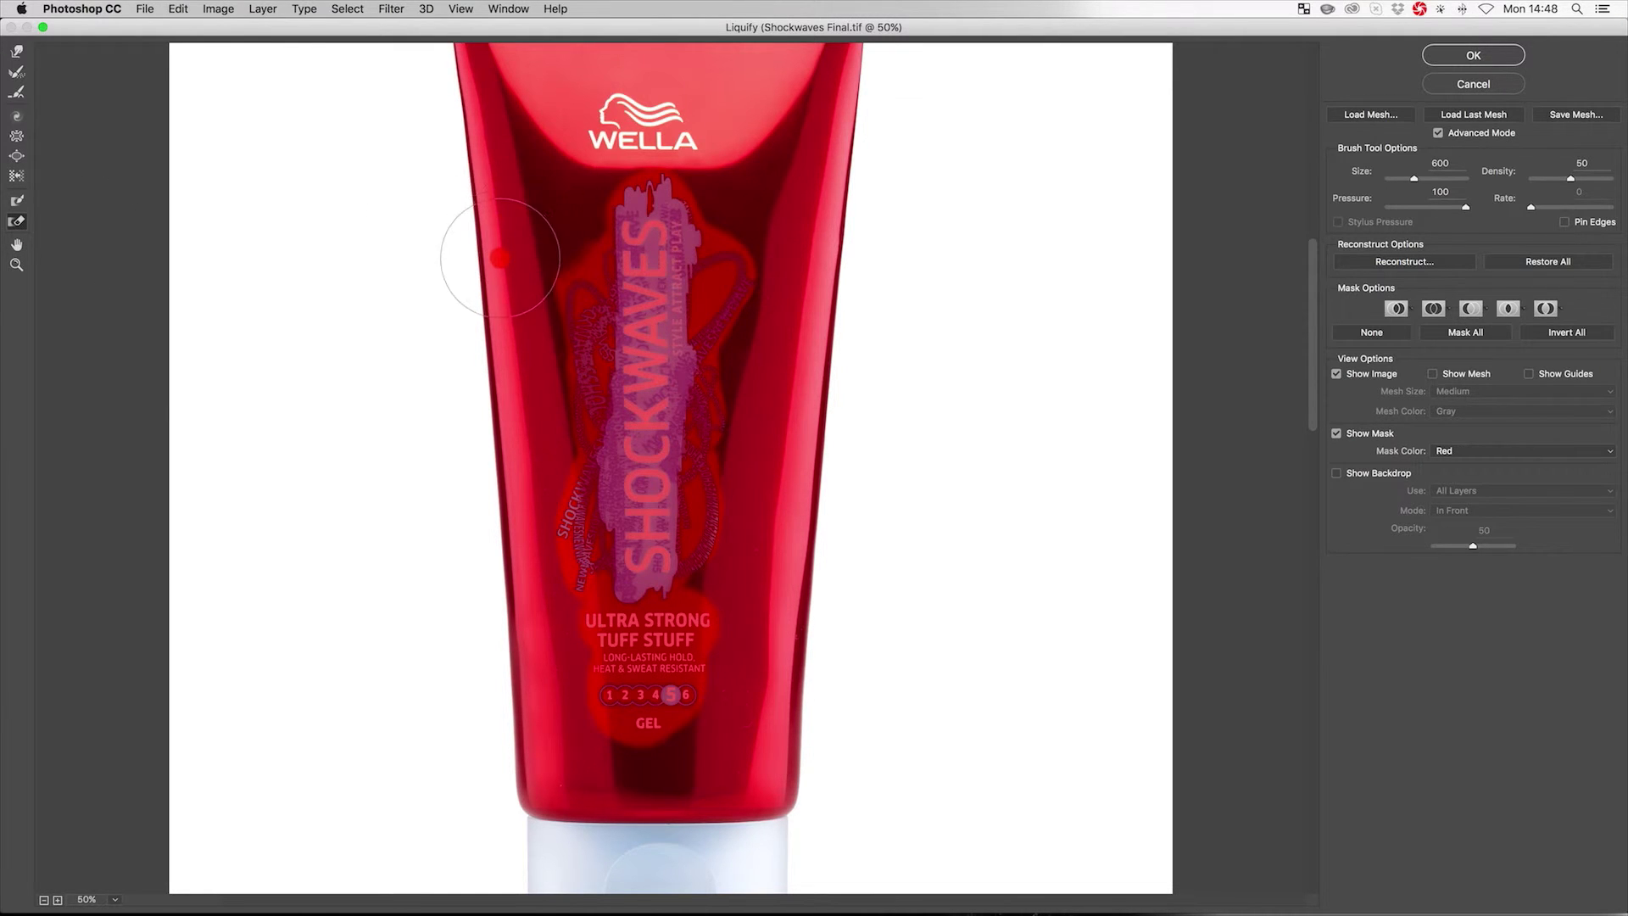
drag(496, 374, 498, 404)
mouse_move(591, 763)
mouse_down()
mouse_move(586, 805)
mouse_move(606, 780)
mouse_move(582, 768)
mouse_move(679, 802)
mouse_move(623, 795)
mouse_up()
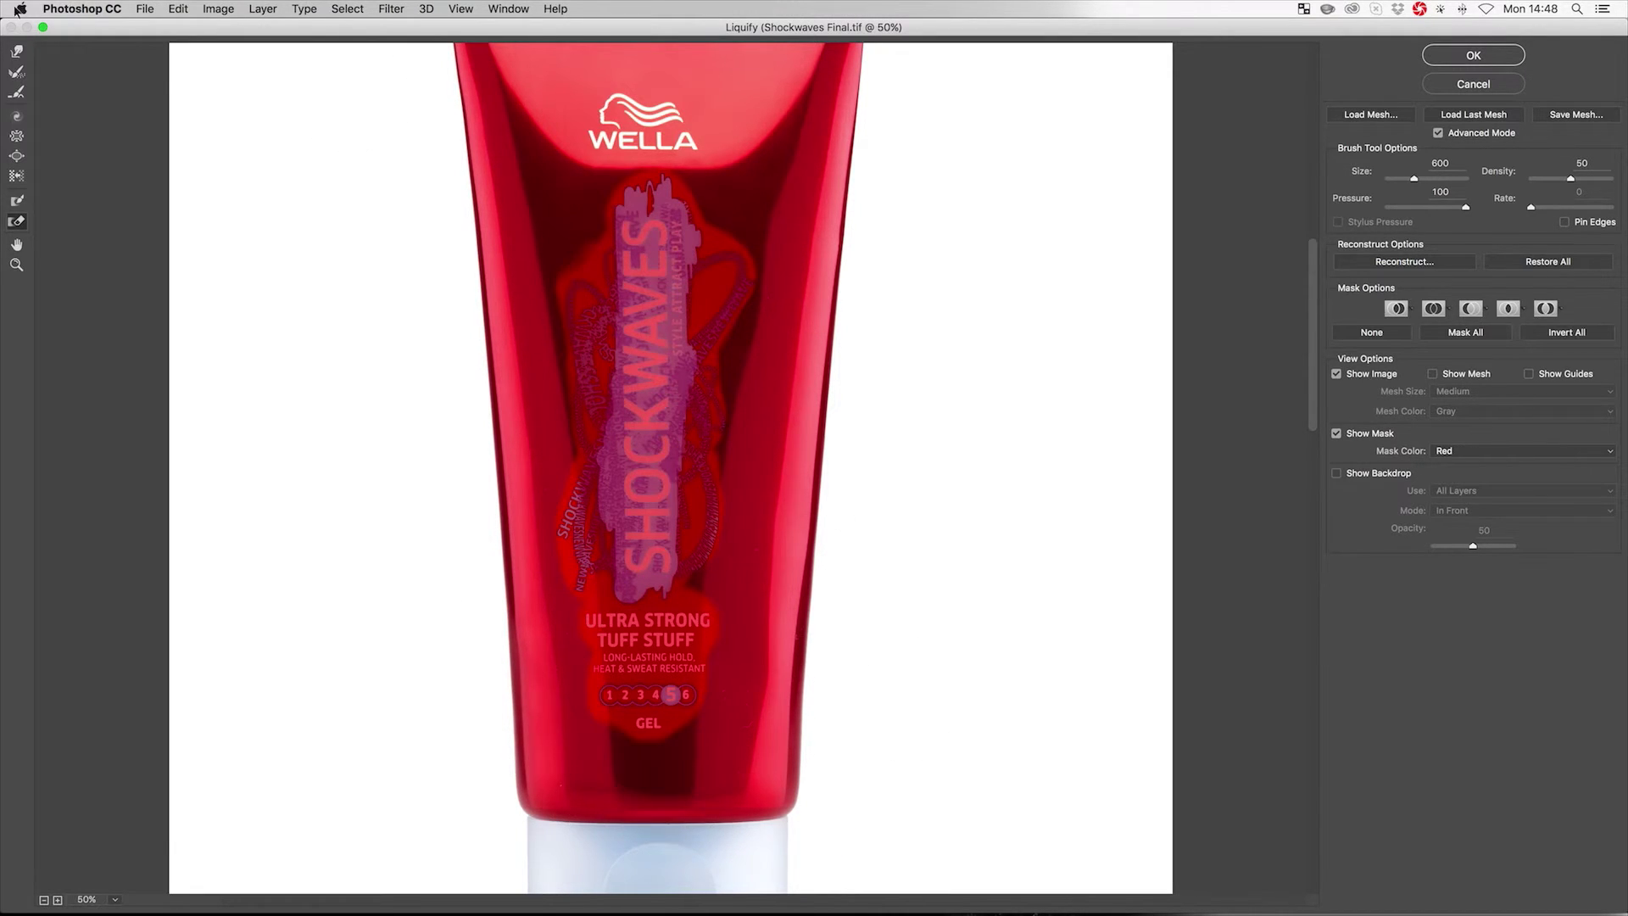
Step: Try warping the area around the frozen SHOCKWAVES graphic with the Forward Warp tool at brush size 800, and undo the strokes
click(17, 52)
mouse_move(747, 225)
mouse_down()
mouse_move(768, 254)
mouse_move(817, 262)
mouse_up()
drag(840, 248, 864, 235)
key(alt+grave)
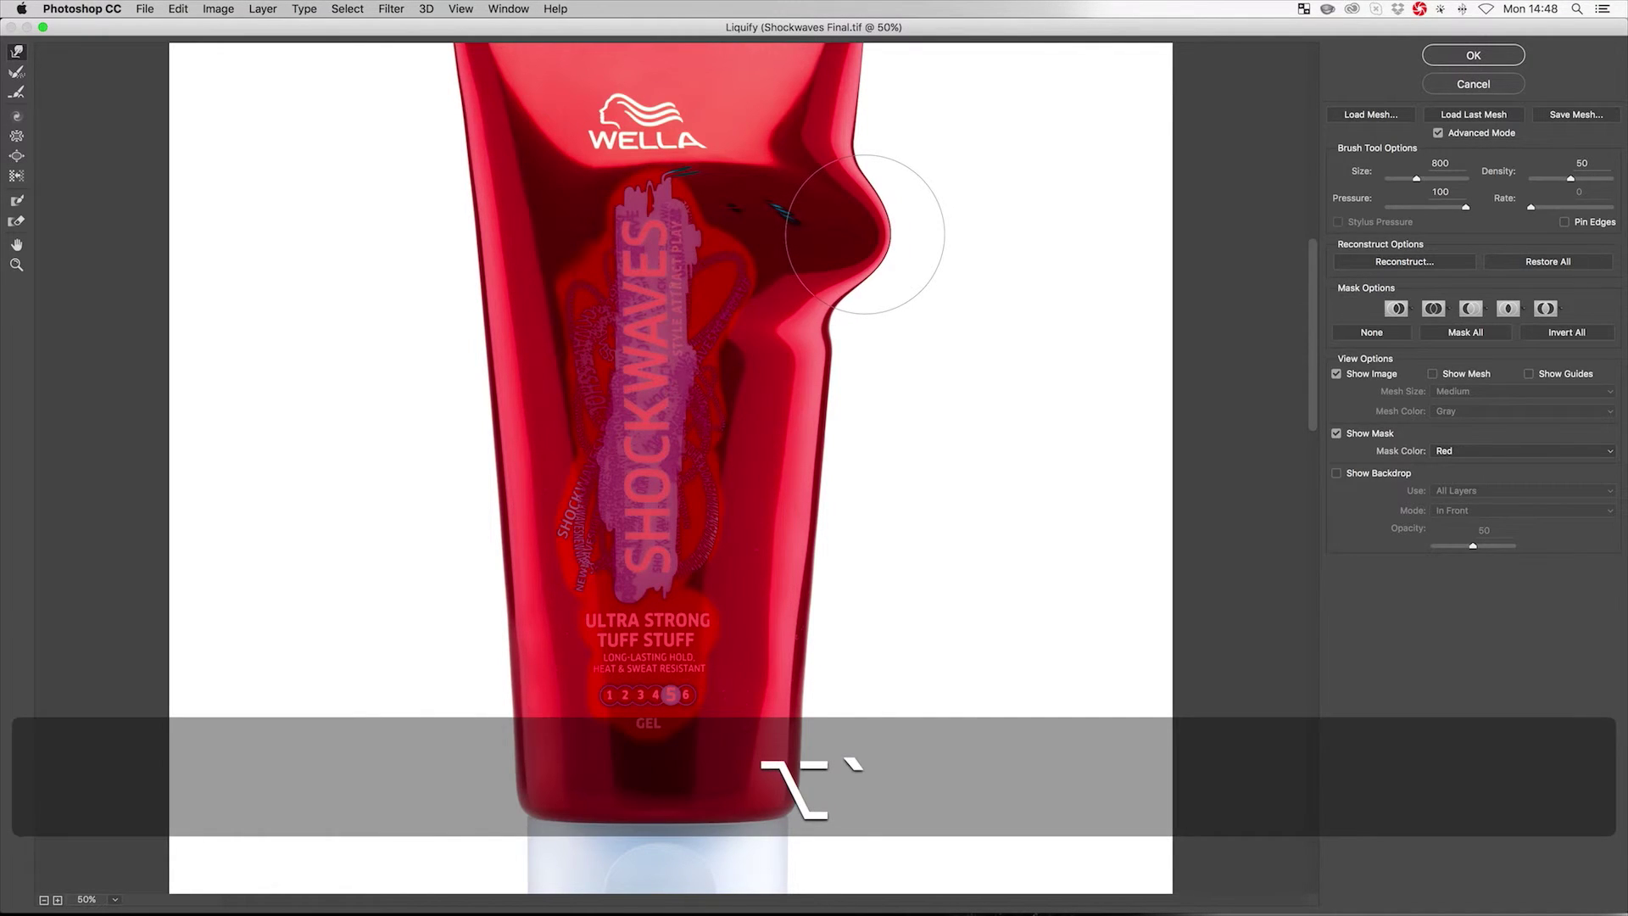
key(super+z)
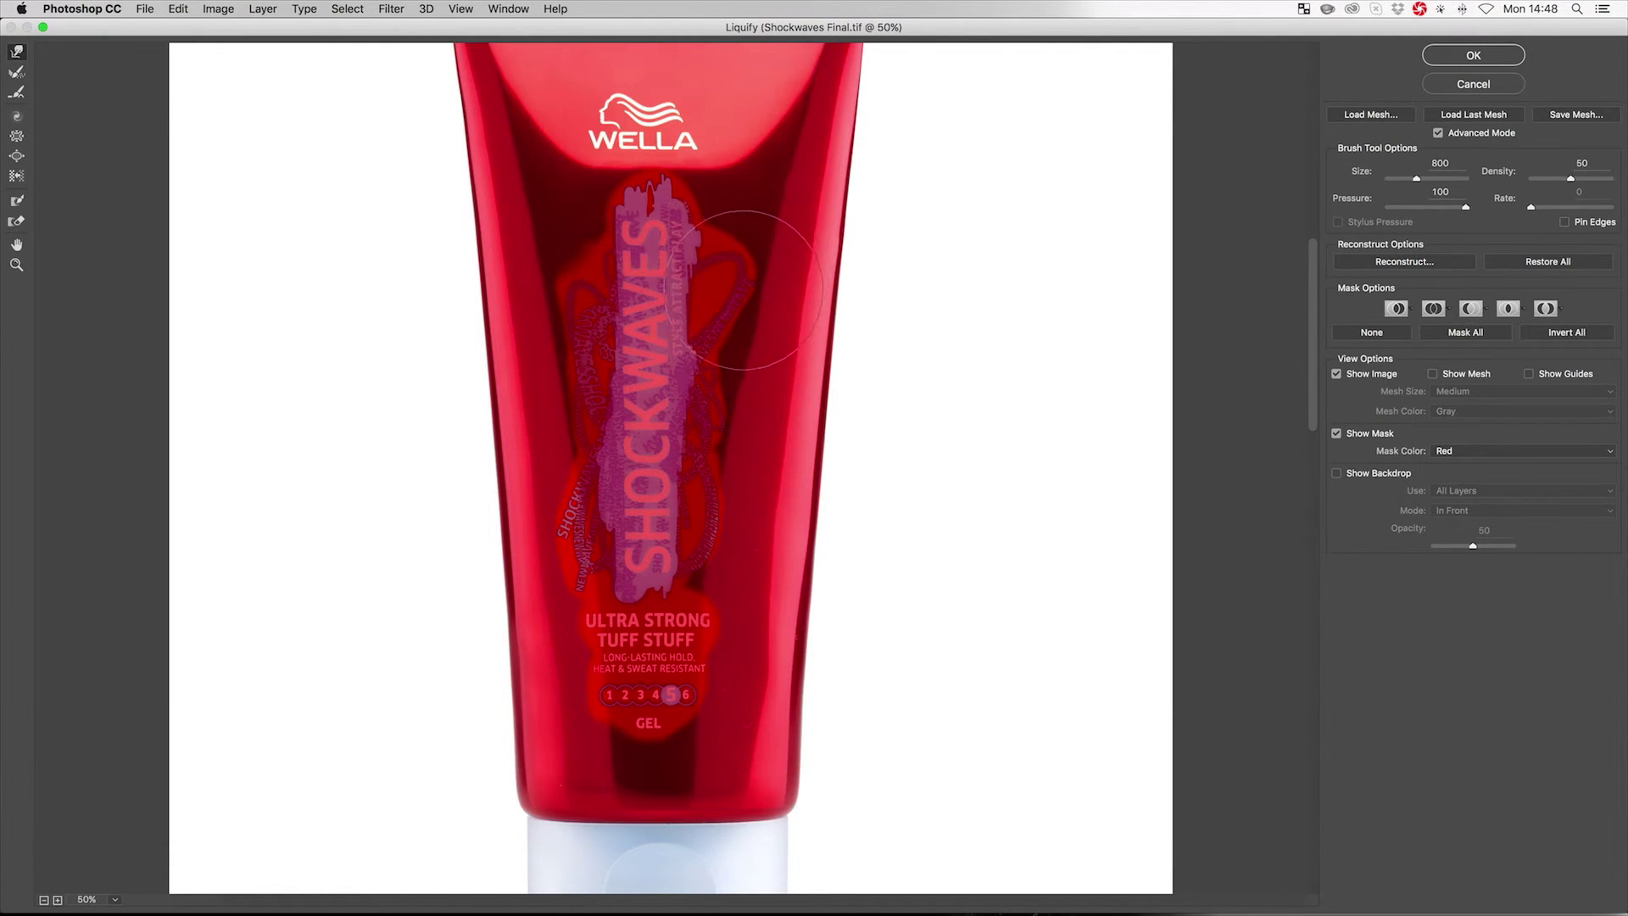
click(766, 213)
mouse_move(766, 213)
mouse_down()
mouse_move(712, 305)
mouse_move(556, 199)
mouse_move(543, 212)
mouse_move(612, 165)
mouse_up()
key(super+z)
Step: Try pushing the tube's lower right reflection outward with the Forward Warp tool at brush size 800, and undo the stroke
mouse_move(757, 365)
mouse_down()
mouse_move(781, 343)
mouse_move(788, 457)
mouse_up()
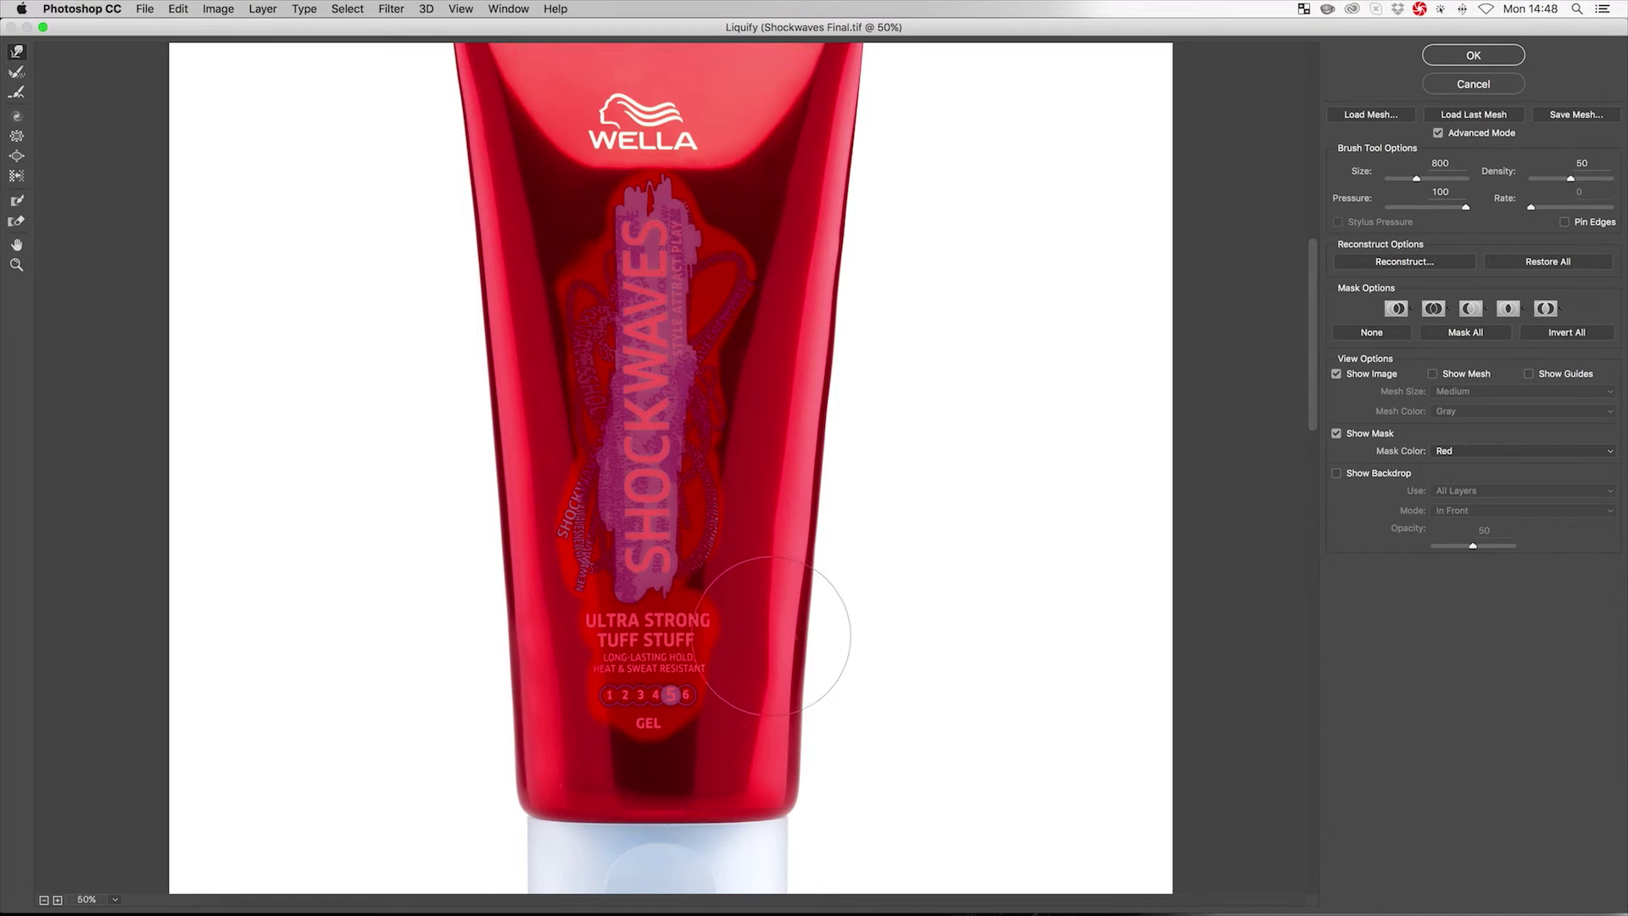
mouse_move(771, 636)
mouse_down()
mouse_move(759, 673)
mouse_move(811, 686)
mouse_up()
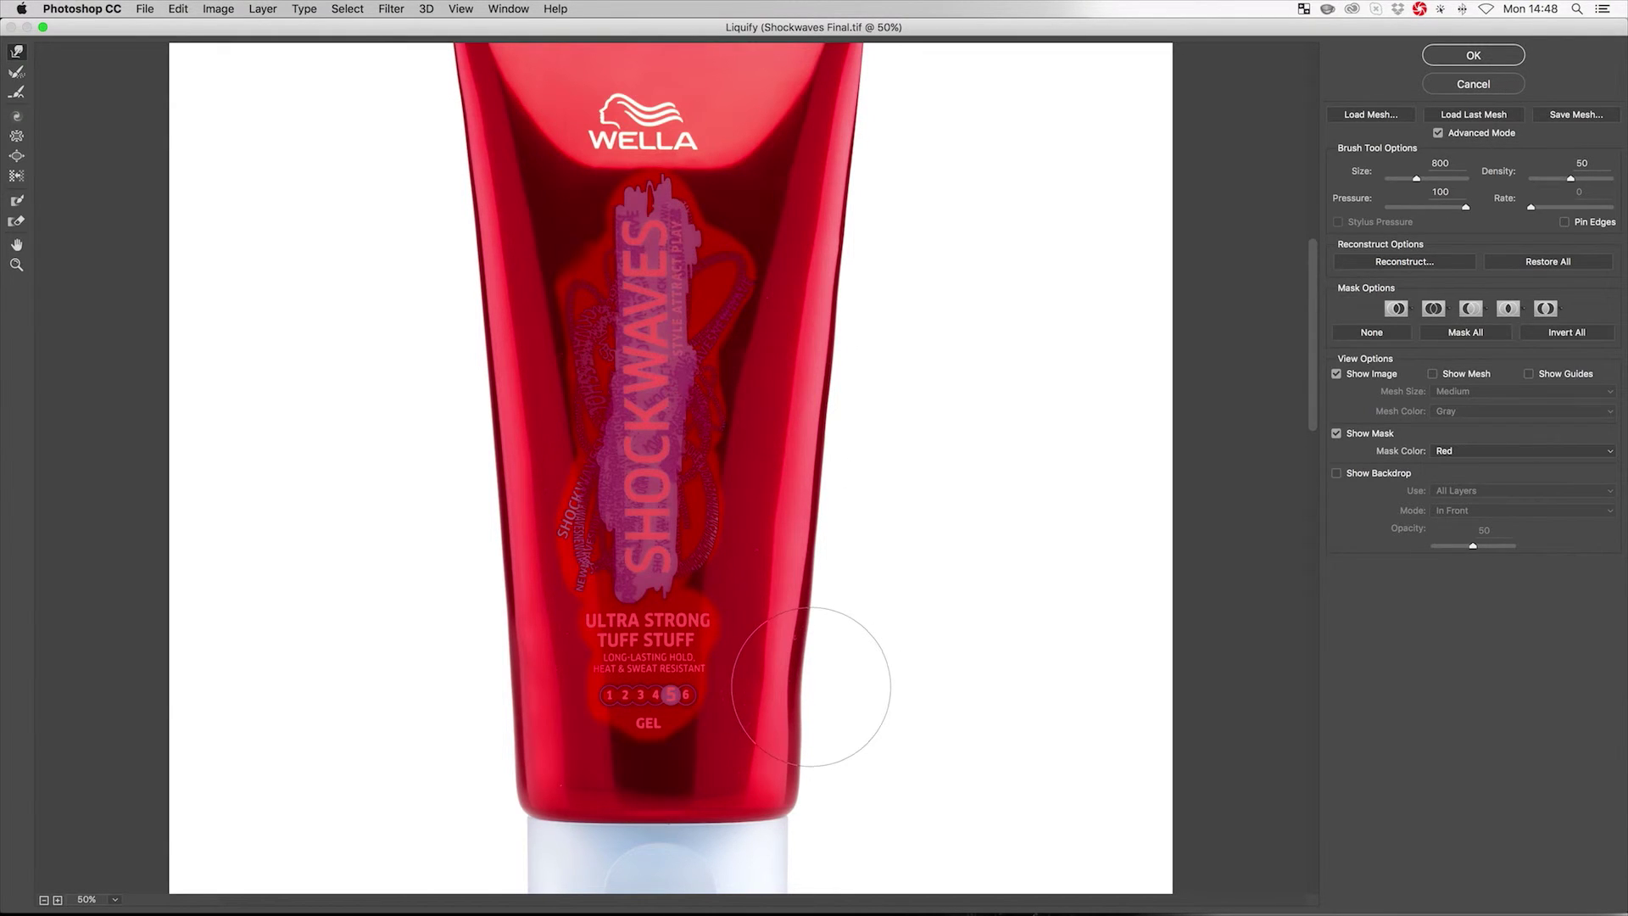
key(bracketleft)
key(bracketleft)
key(super+z)
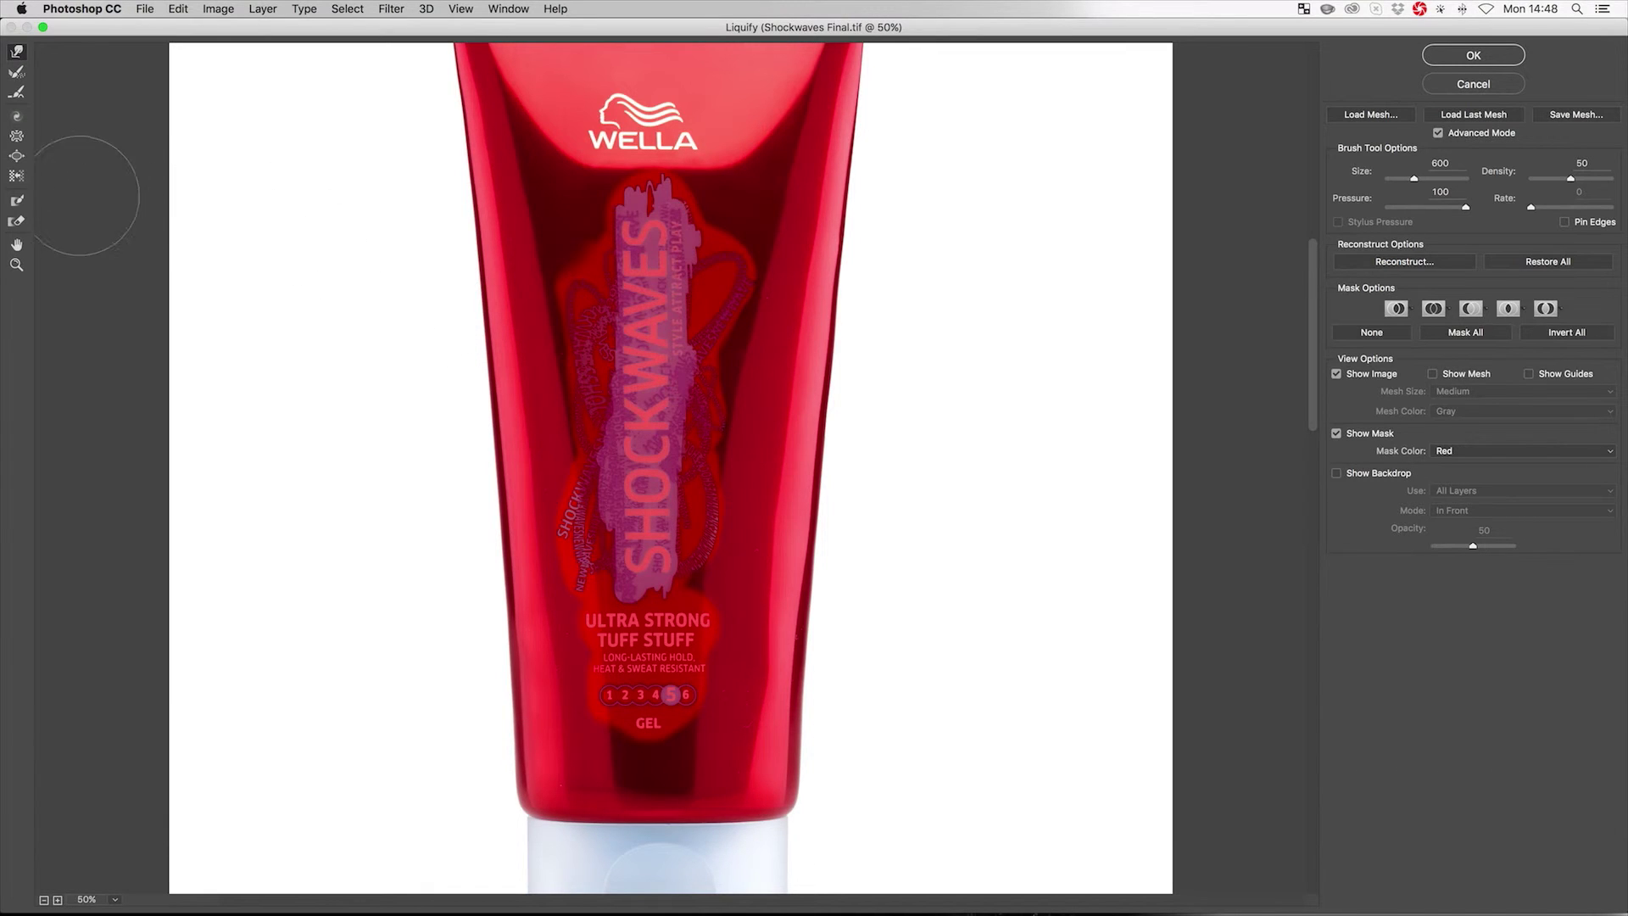
Step: Try warping the tube's lower right side with the Forward Warp tool at brush size 1000, and undo the distortion
key(bracketright)
key(bracketright)
key(bracketright)
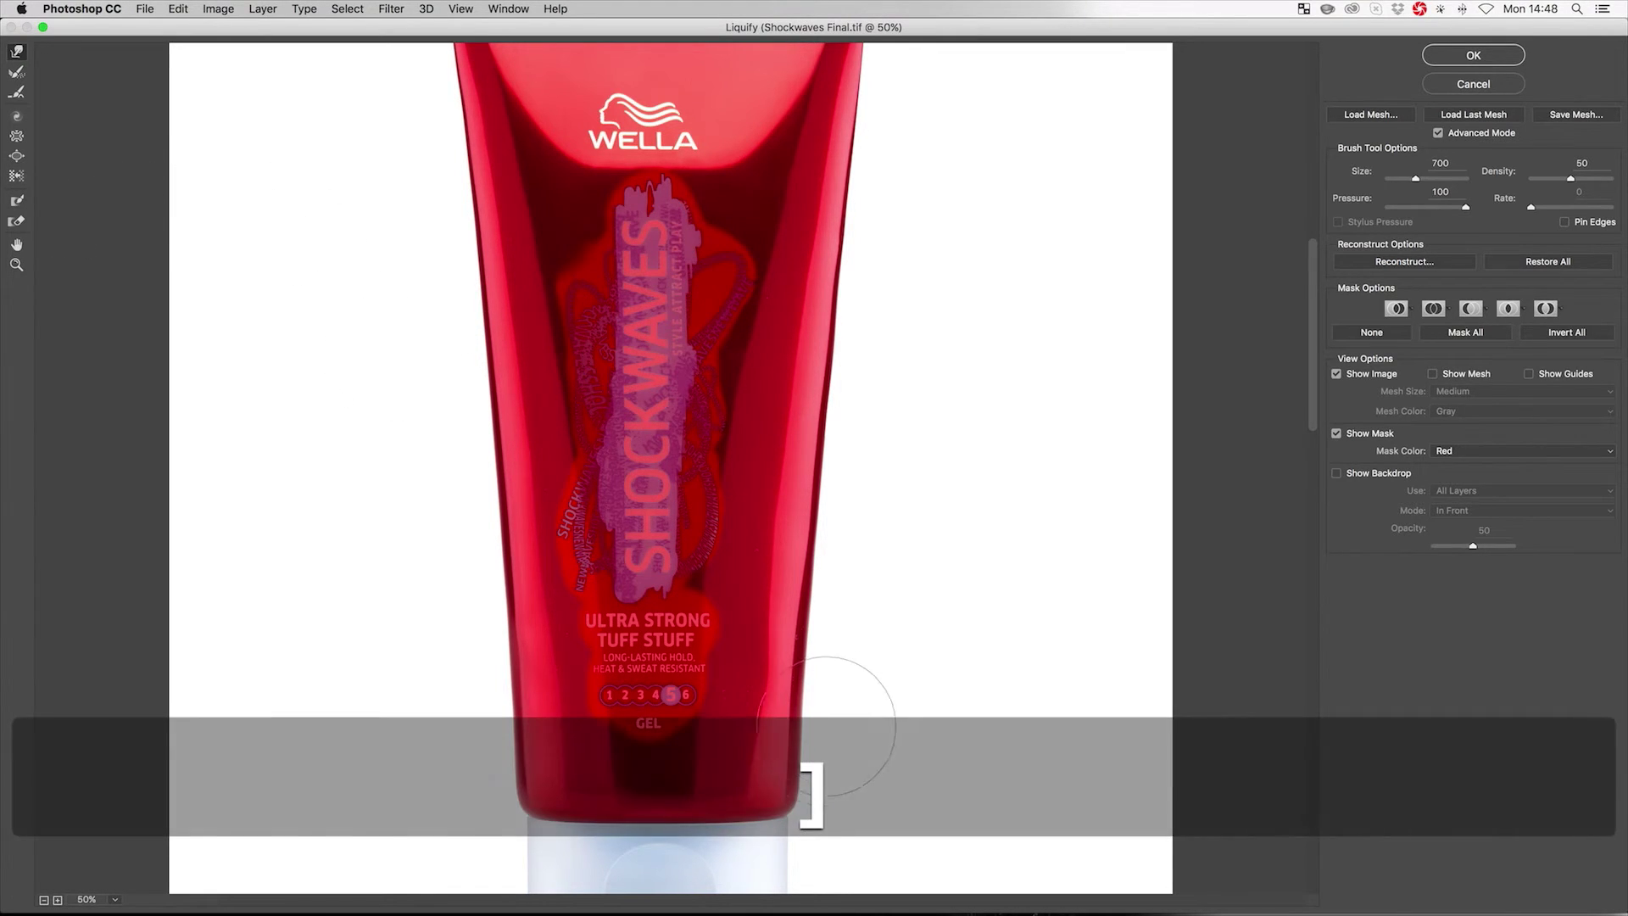
key(bracketright)
drag(765, 672, 754, 669)
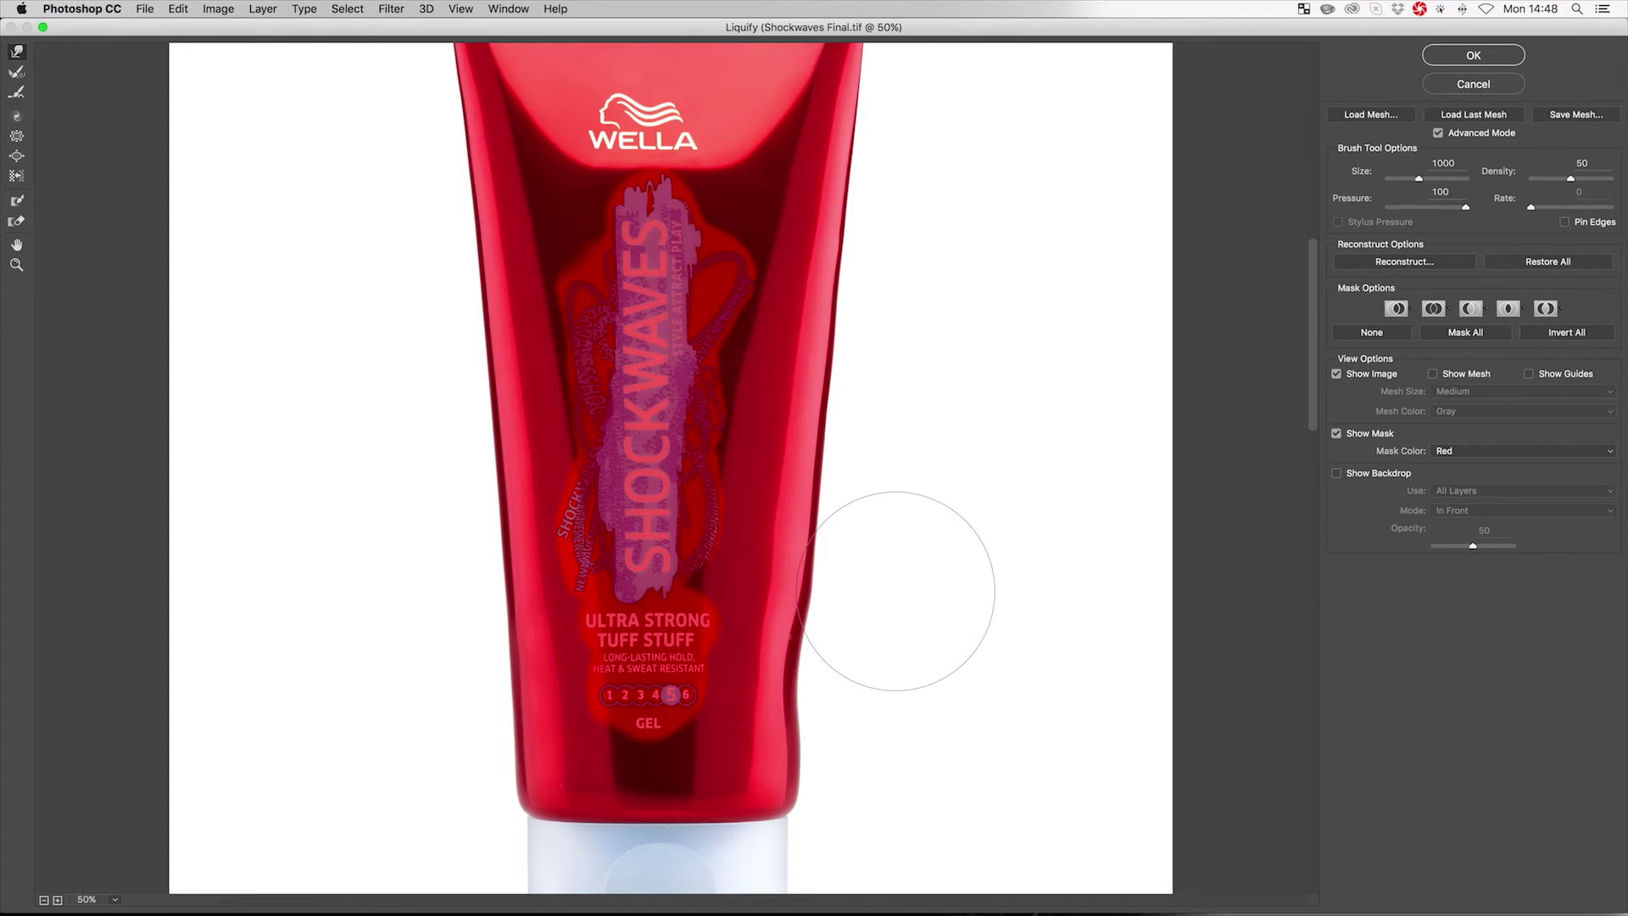
key(super+z)
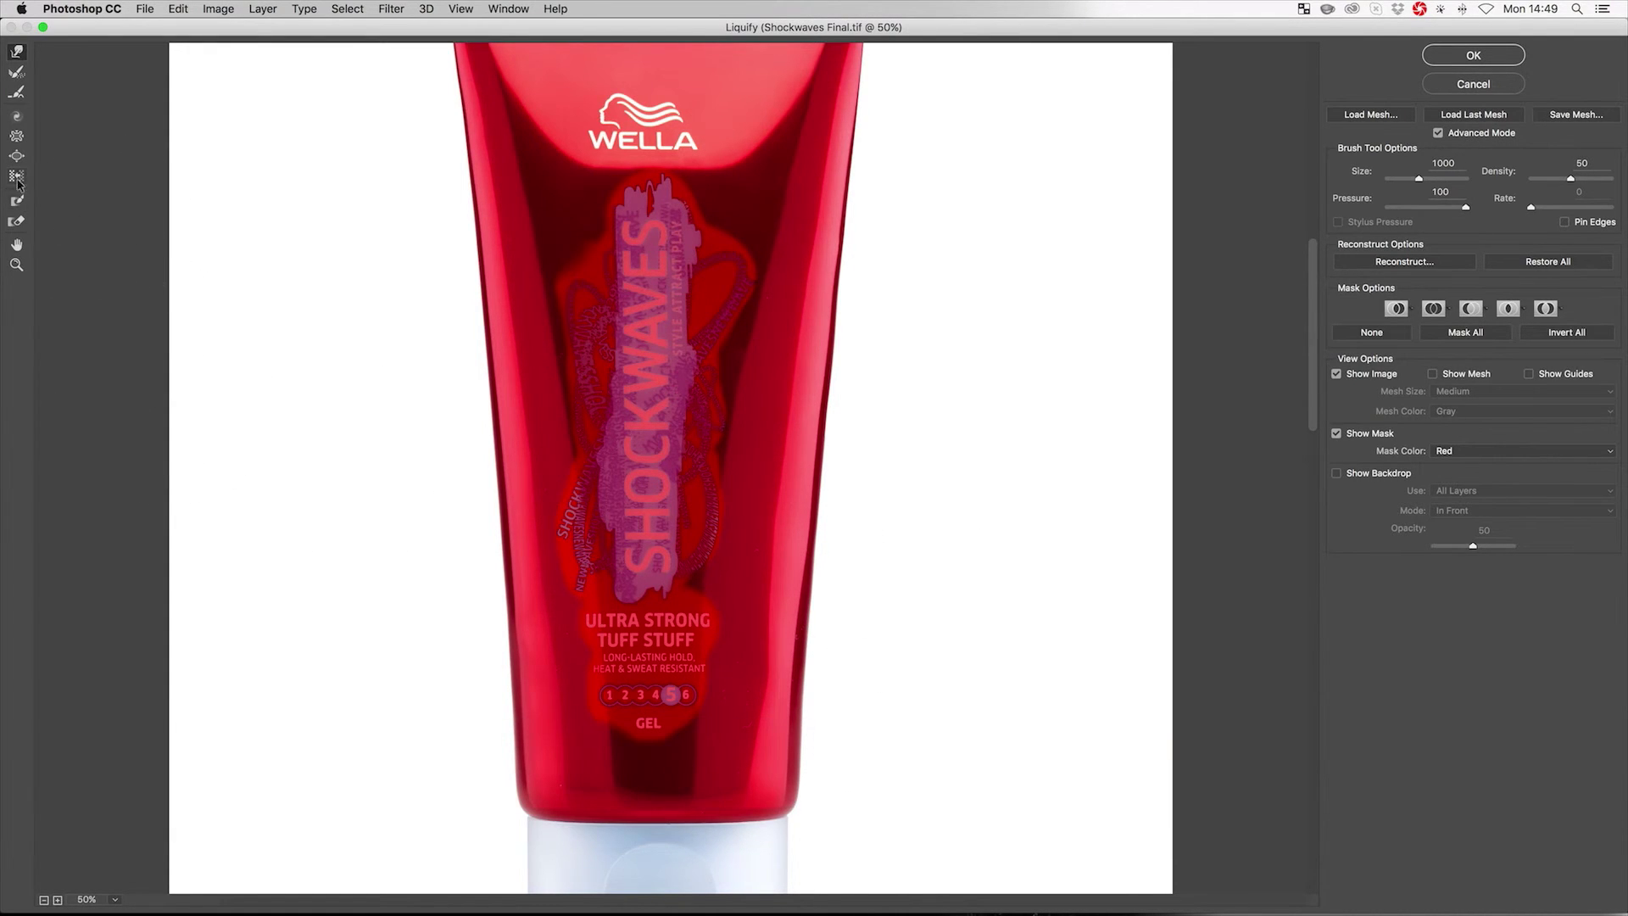
Step: Freeze the white background along the tube's lower right edge with the Freeze Mask tool at brush size 400
click(20, 202)
mouse_move(836, 582)
mouse_down()
mouse_move(818, 753)
mouse_move(837, 576)
mouse_up()
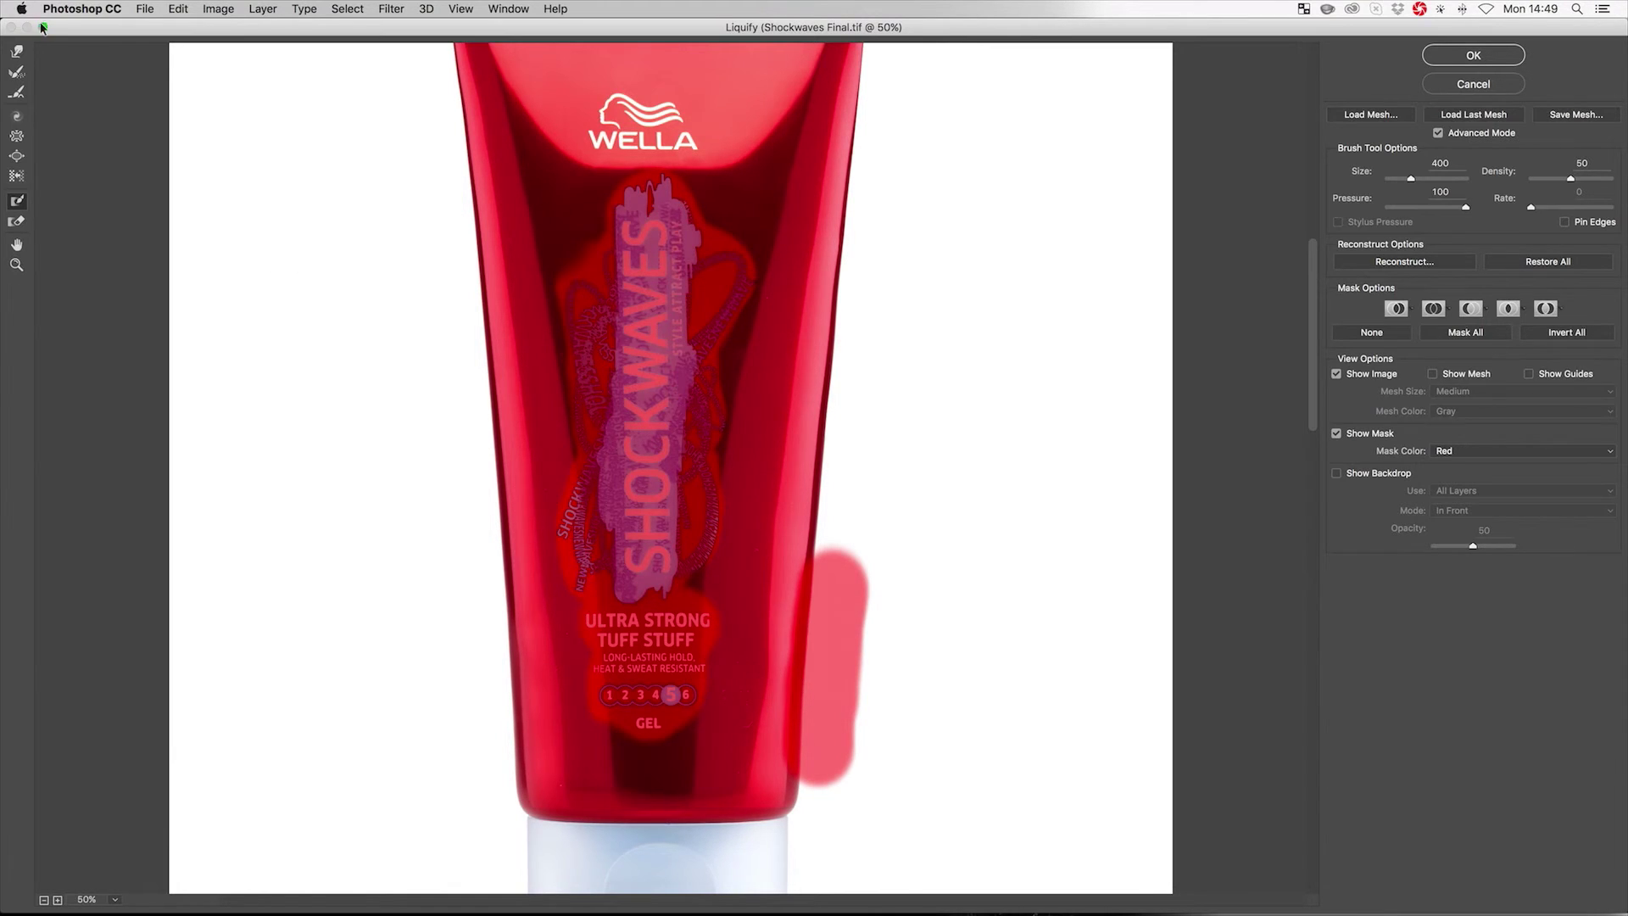
Step: Warp the tube's lower right reflection beside the frozen background with the Forward Warp tool at brush sizes between 900 and 1100
click(17, 52)
key(bracketright)
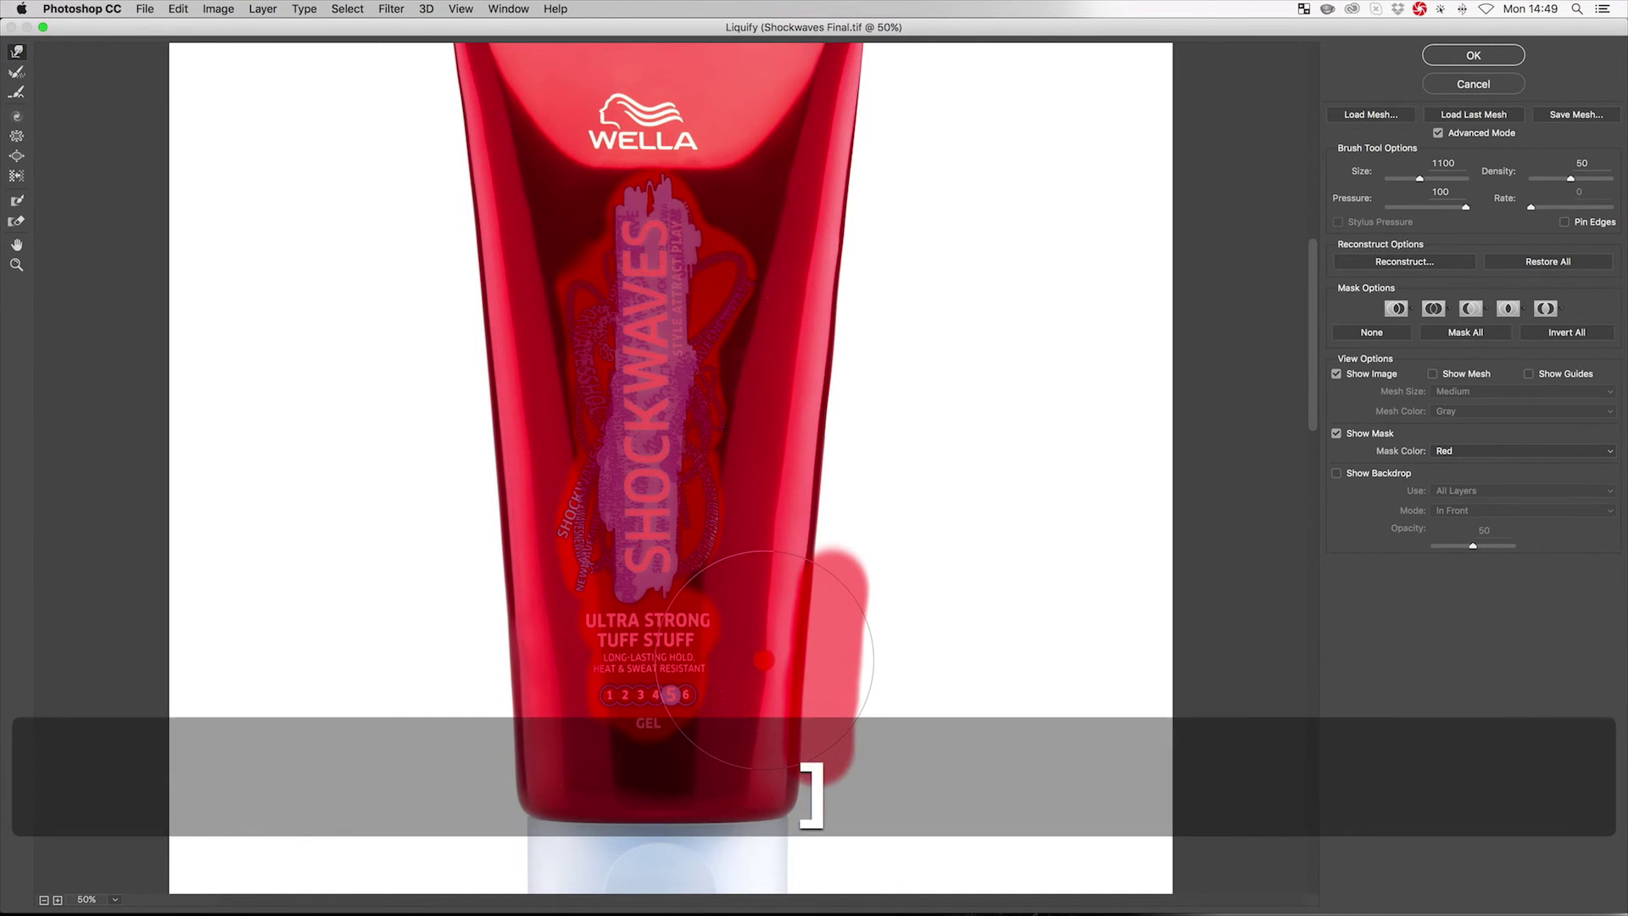
key(bracketleft)
key(bracketleft)
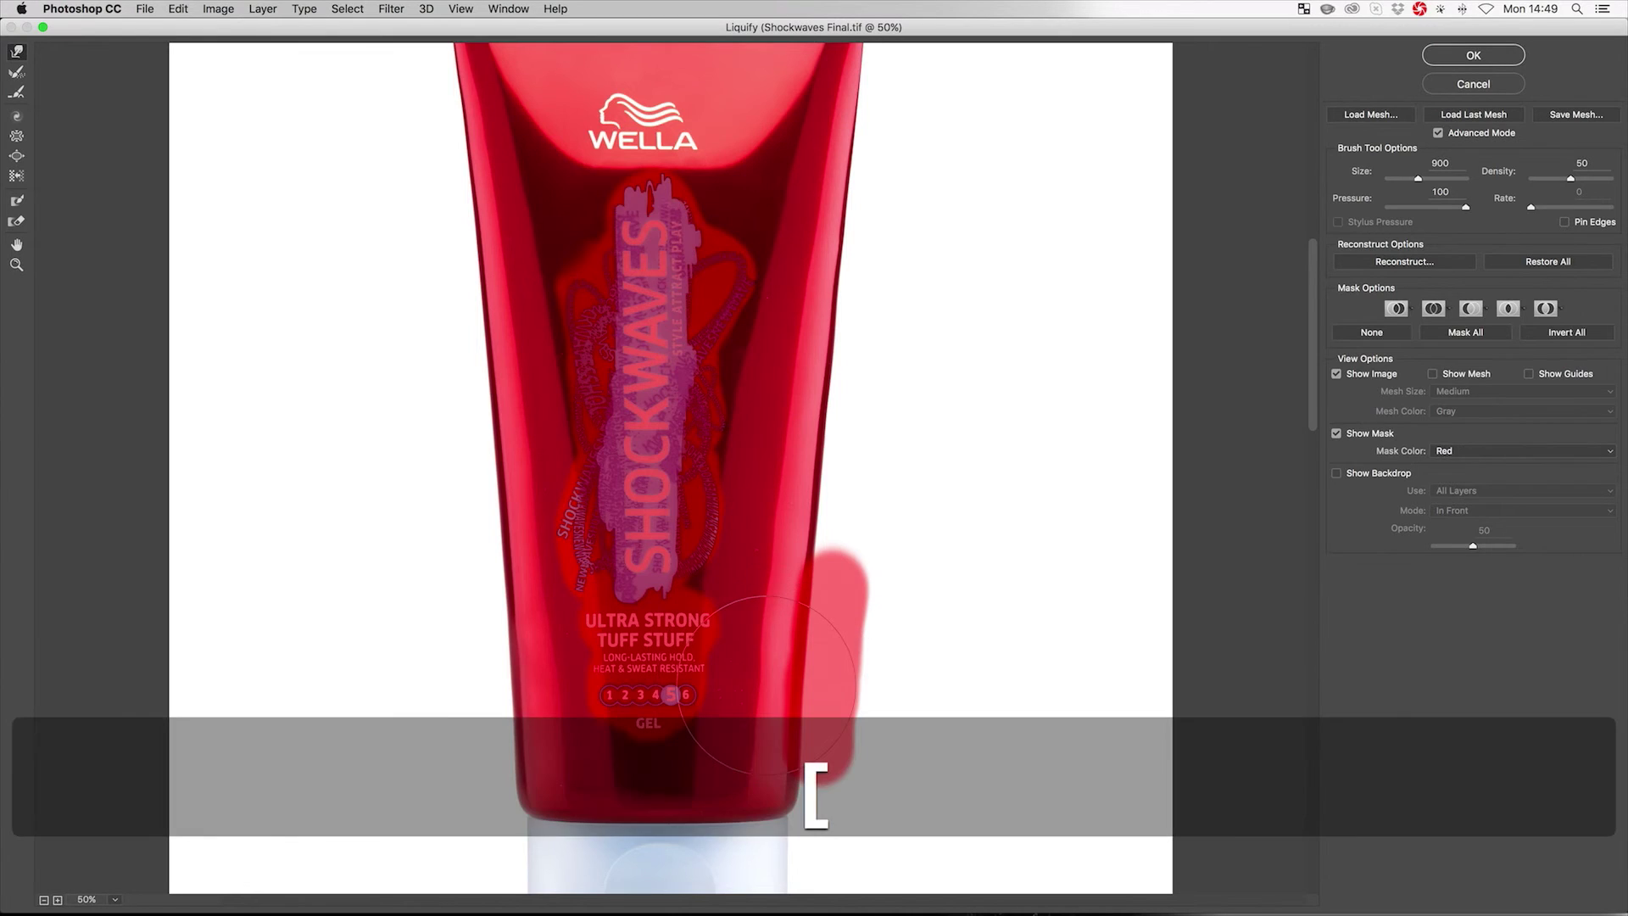
key(bracketright)
key(bracketleft)
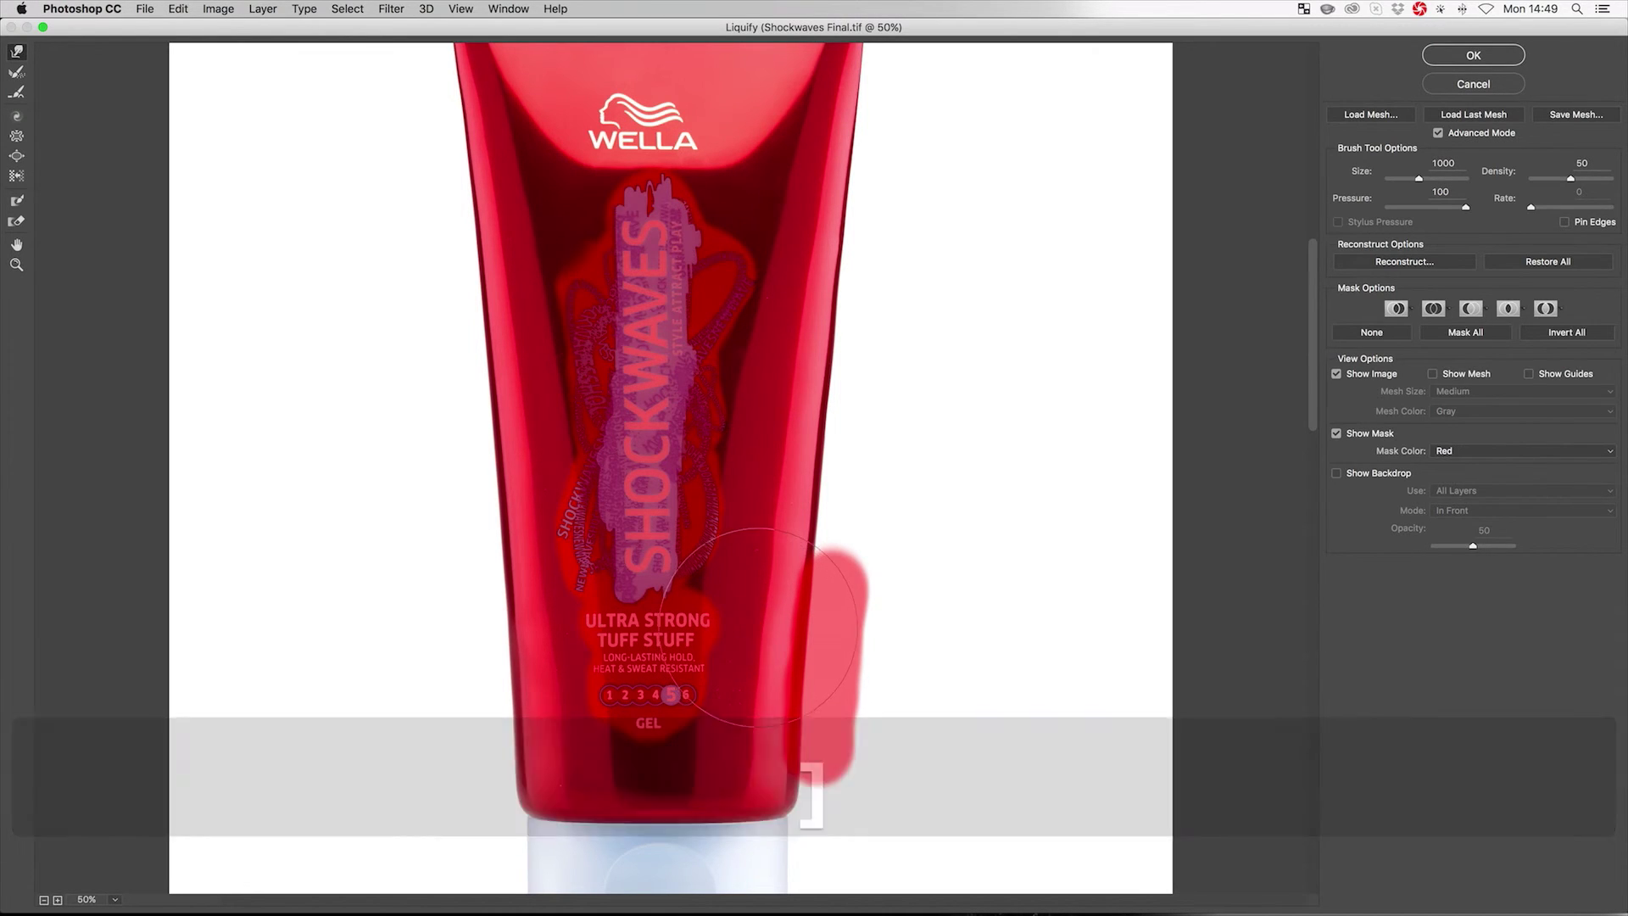
key(bracketleft)
key(bracketleft)
key(bracketleft)
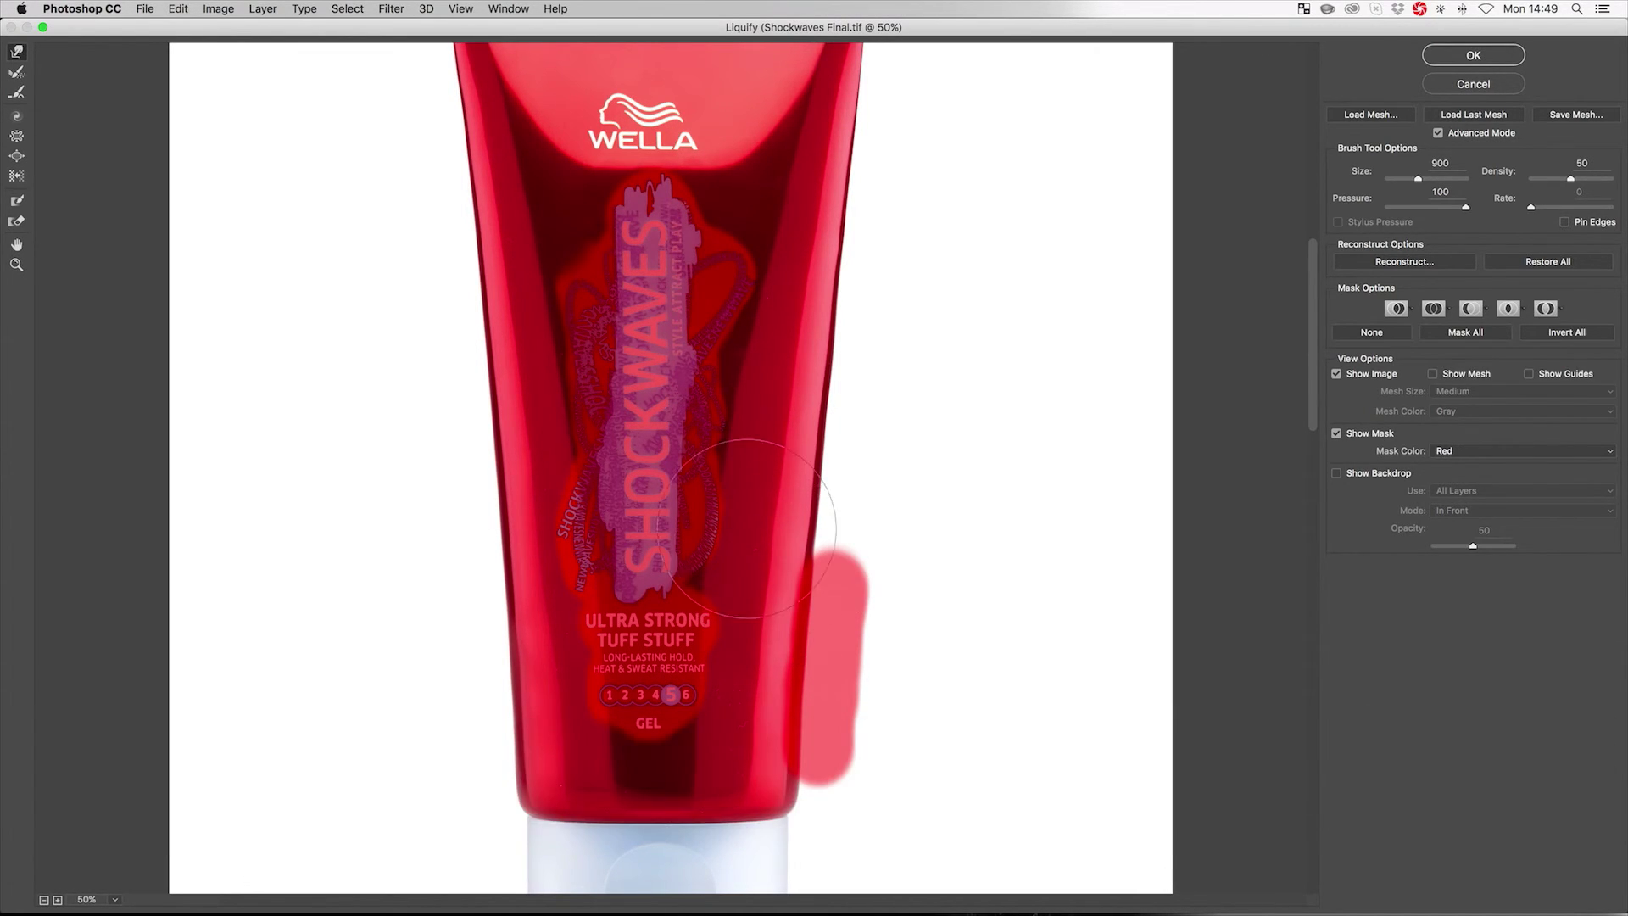
Step: Refine the reflections along the tube's lower half with the Forward Warp tool, varying the brush size between 600 and 1000
key(bracketleft)
key(bracketright)
key(bracketright)
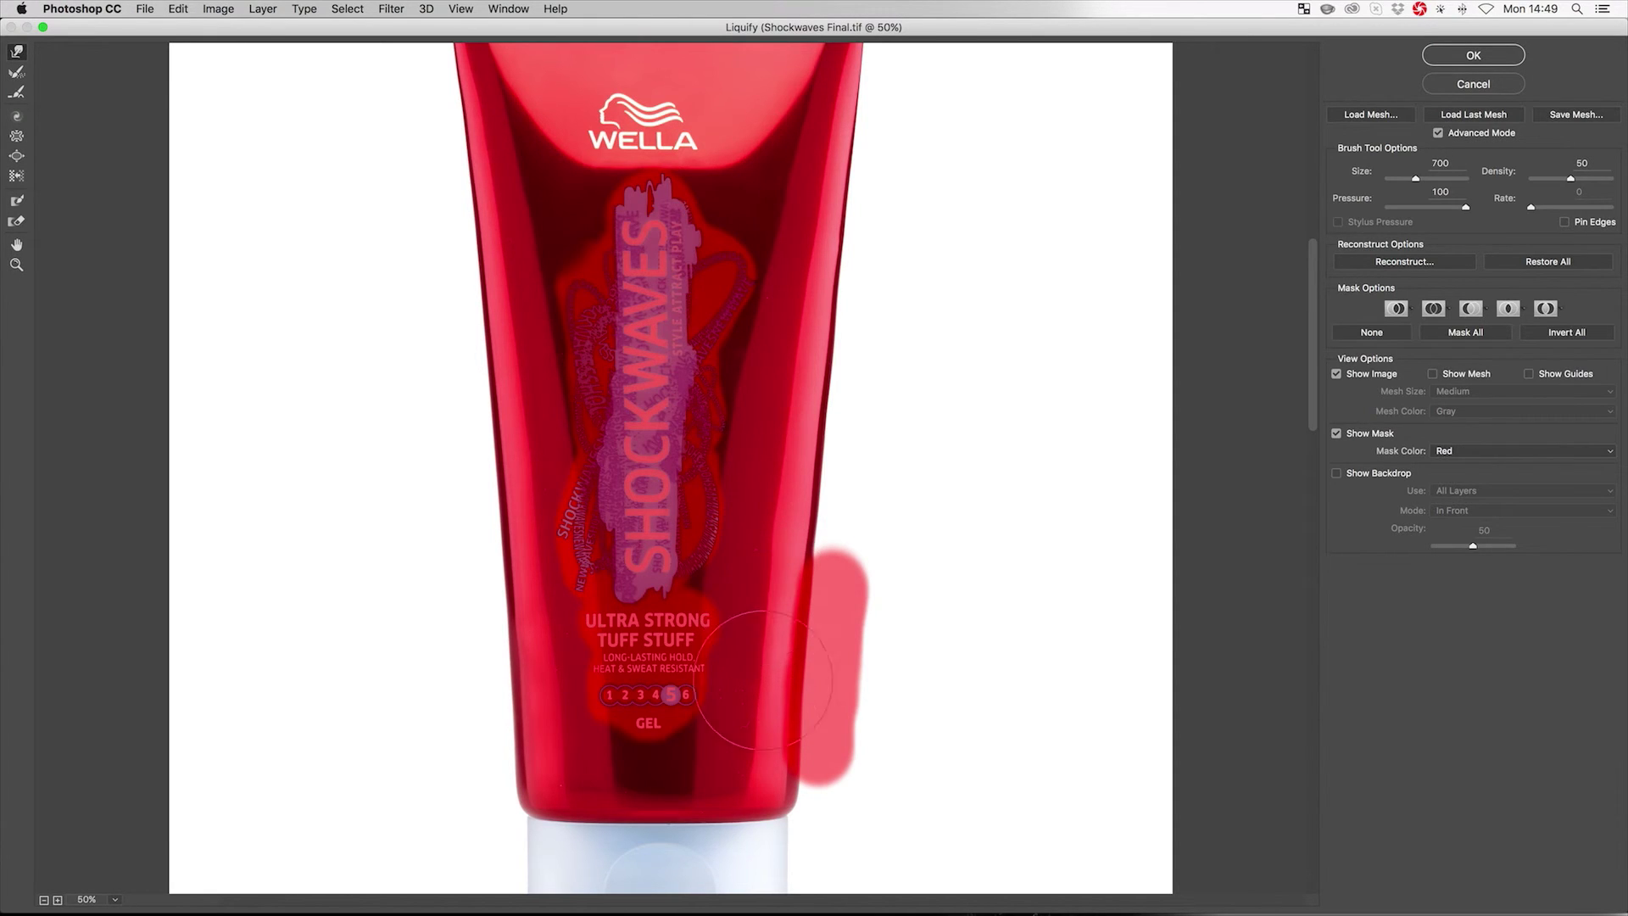
key(bracketleft)
key(bracketleft)
key(bracketright)
key(bracketright)
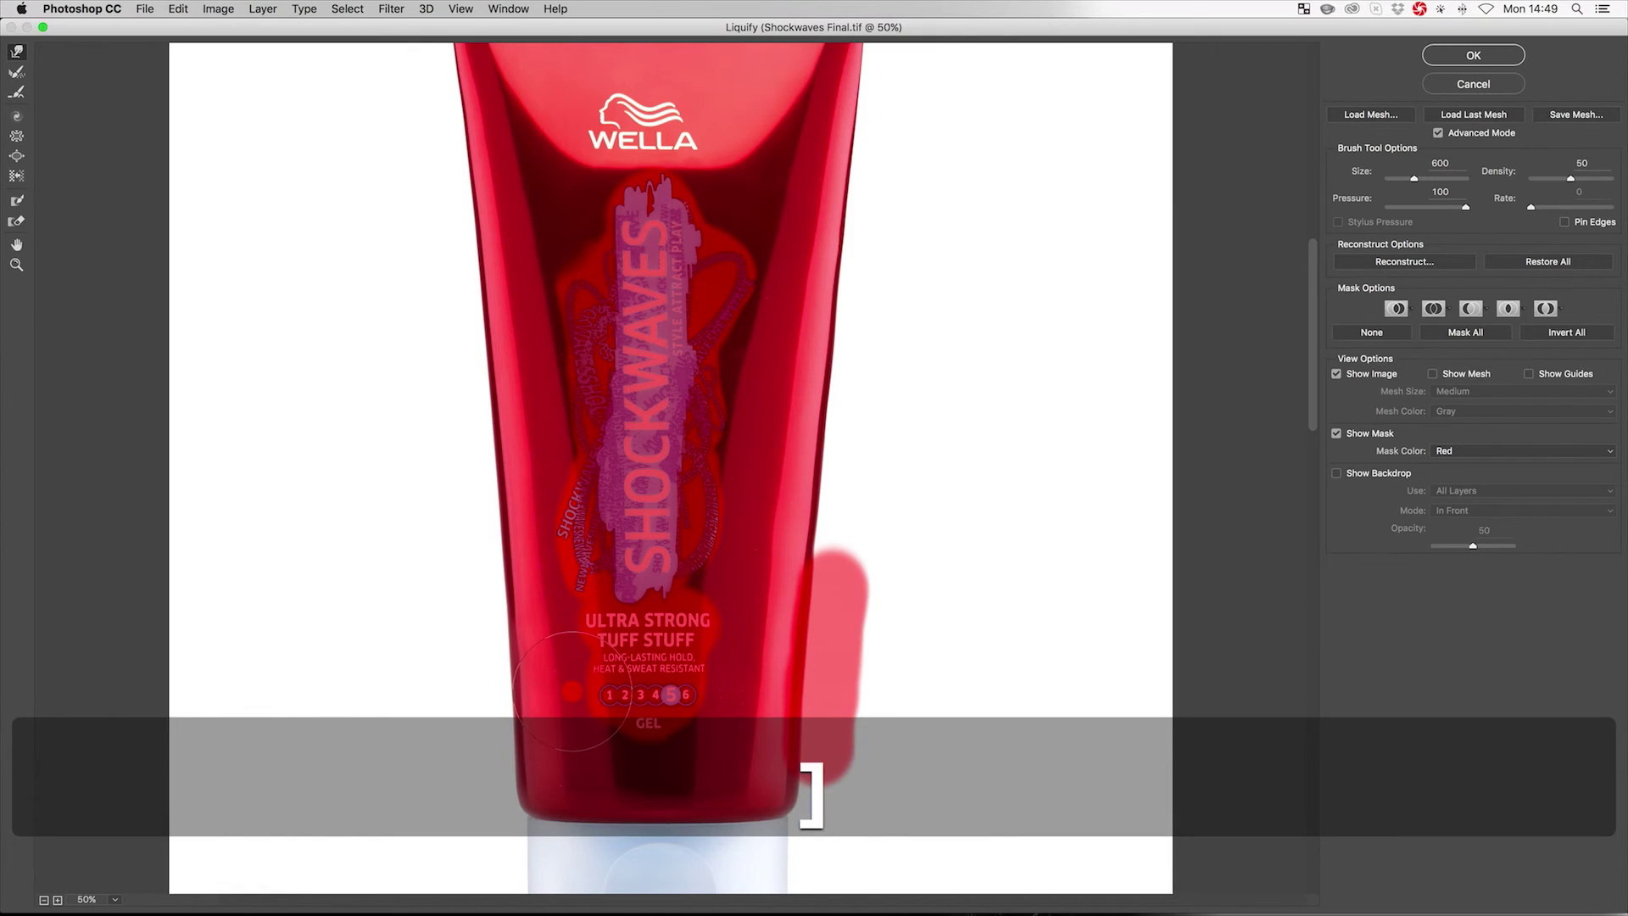
key(bracketright)
key(bracketright)
key(bracketright)
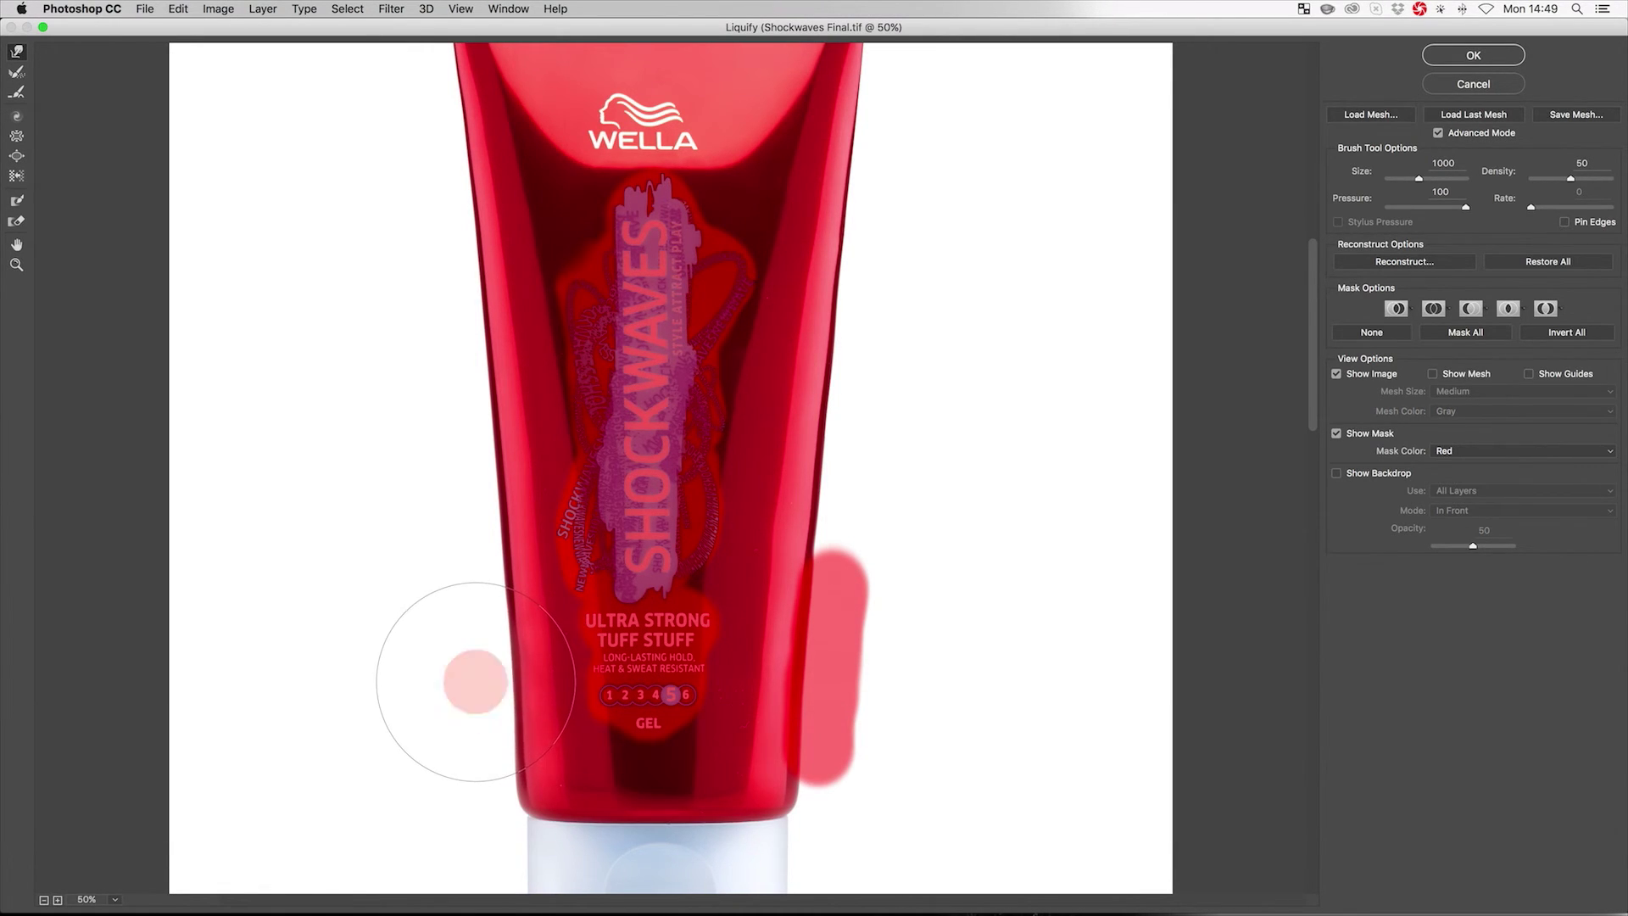
scroll(685, 306, down, 4)
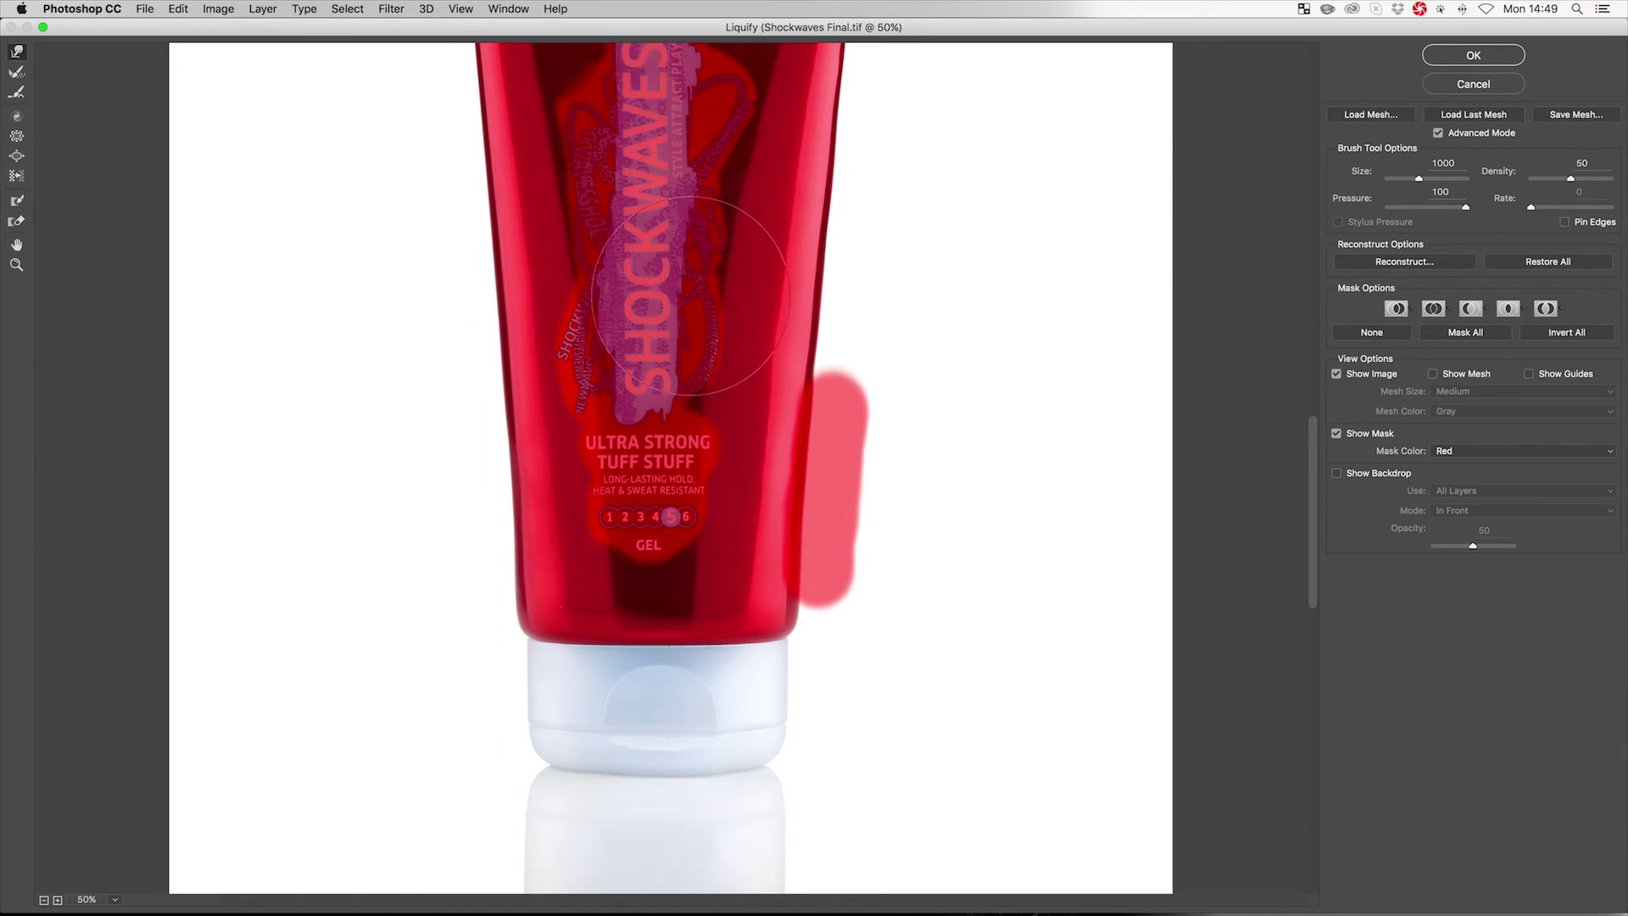
scroll(689, 297, up, 8)
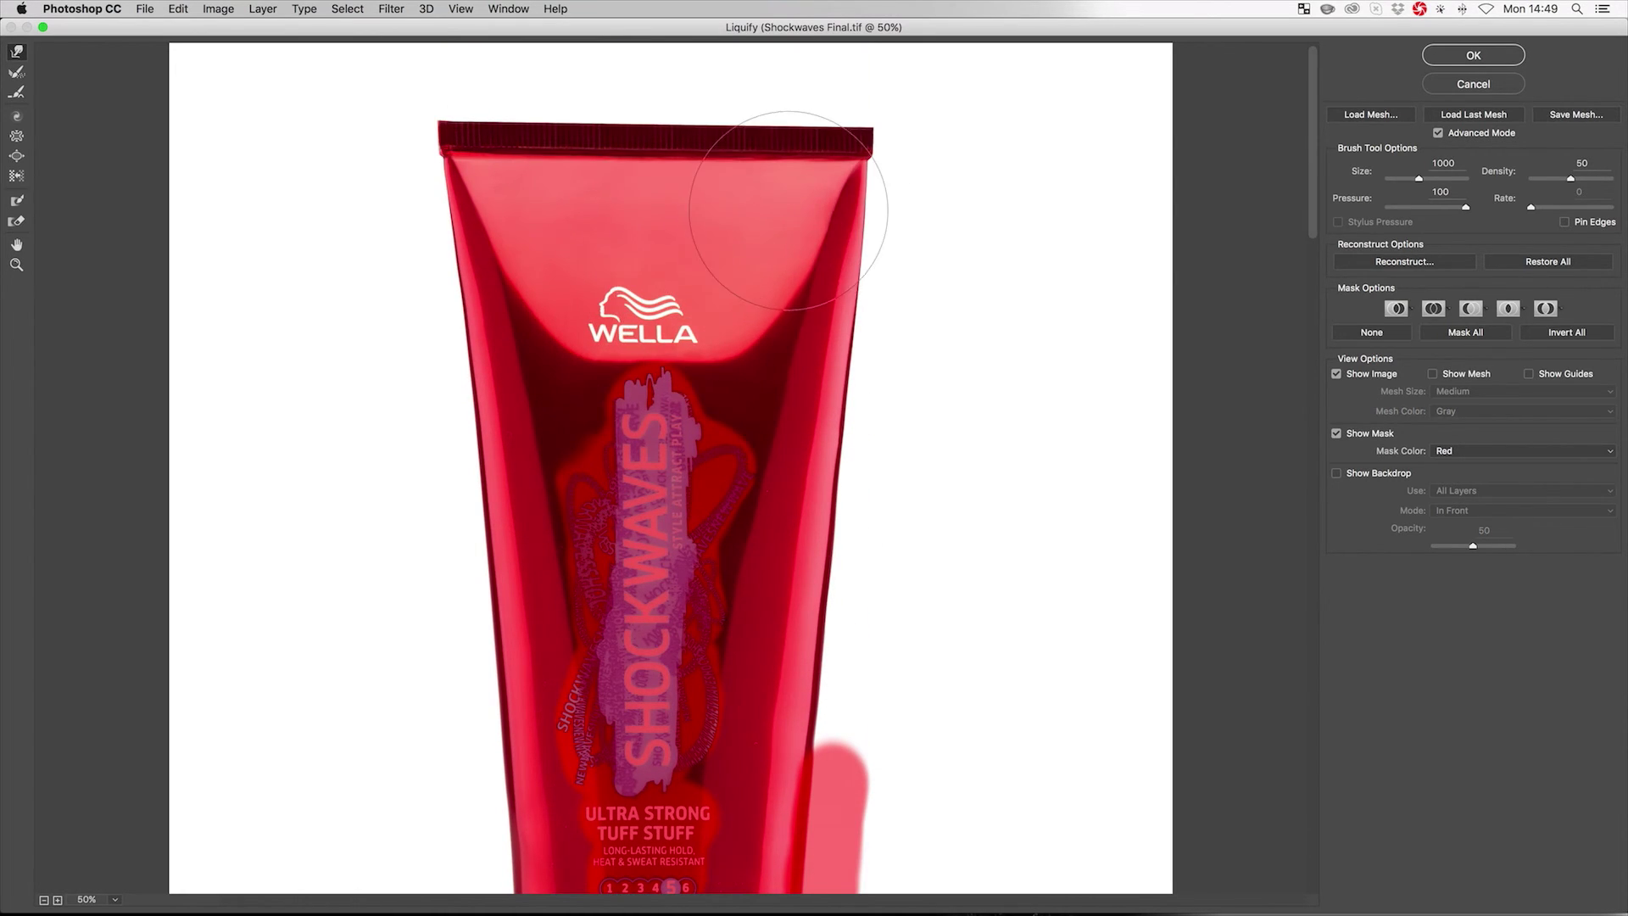
Step: Push the dark reflection near the tube's upper right corner up and outward with a smaller Forward Warp brush
key(bracketleft)
key(bracketleft)
key(bracketleft)
key(bracketleft)
key(bracketleft)
key(bracketleft)
mouse_move(815, 244)
mouse_down()
mouse_move(840, 251)
mouse_move(840, 210)
mouse_up()
Step: Smooth the curved highlight edge to the right of the WELLA logo with the Forward Warp tool at brush size 800
key(bracketright)
key(bracketright)
key(bracketright)
key(bracketright)
key(bracketright)
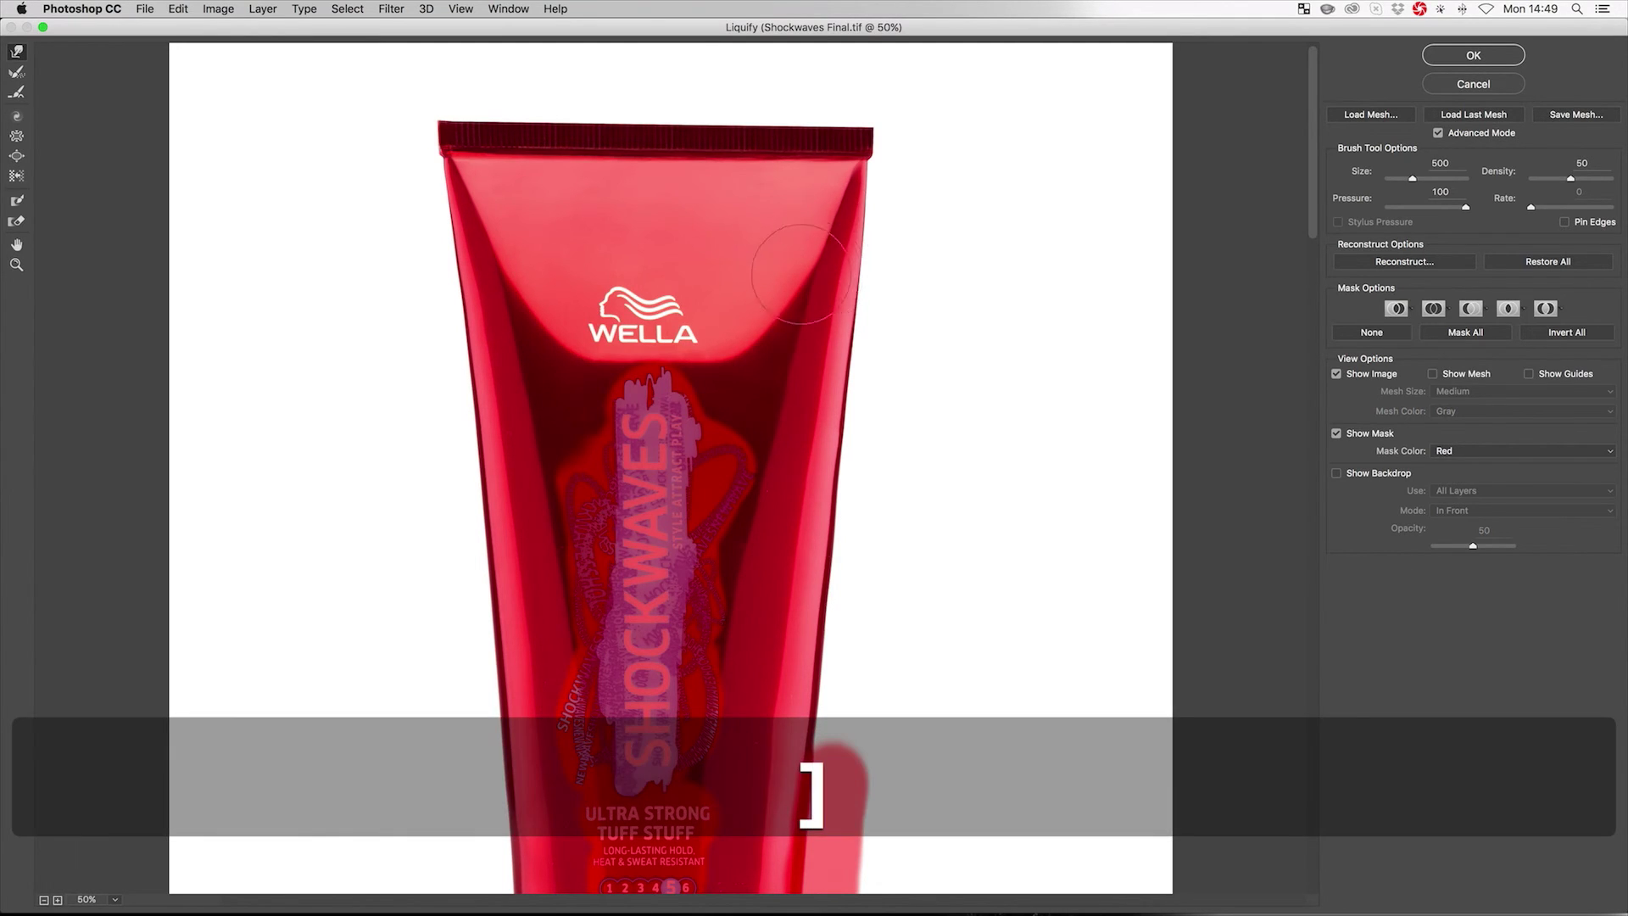
click(780, 284)
drag(780, 284, 775, 284)
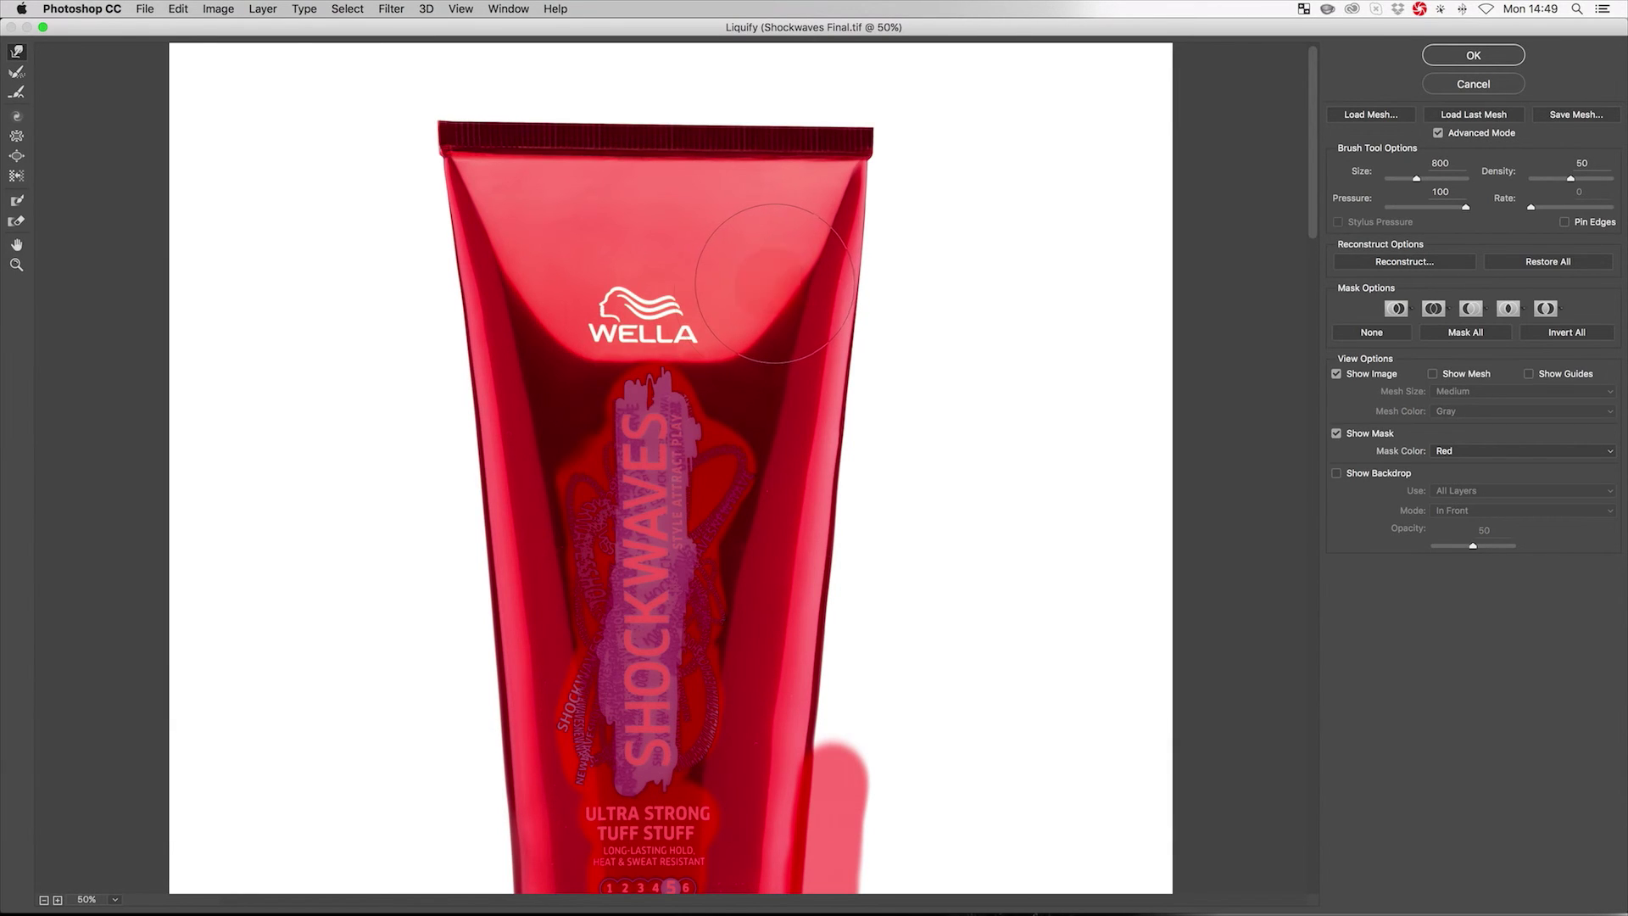
drag(719, 355, 718, 353)
Step: Refine the reflection to the right of the SHOCKWAVES artwork with the Forward Warp tool at brush sizes 400 to 800
key(bracketleft)
key(bracketleft)
key(bracketleft)
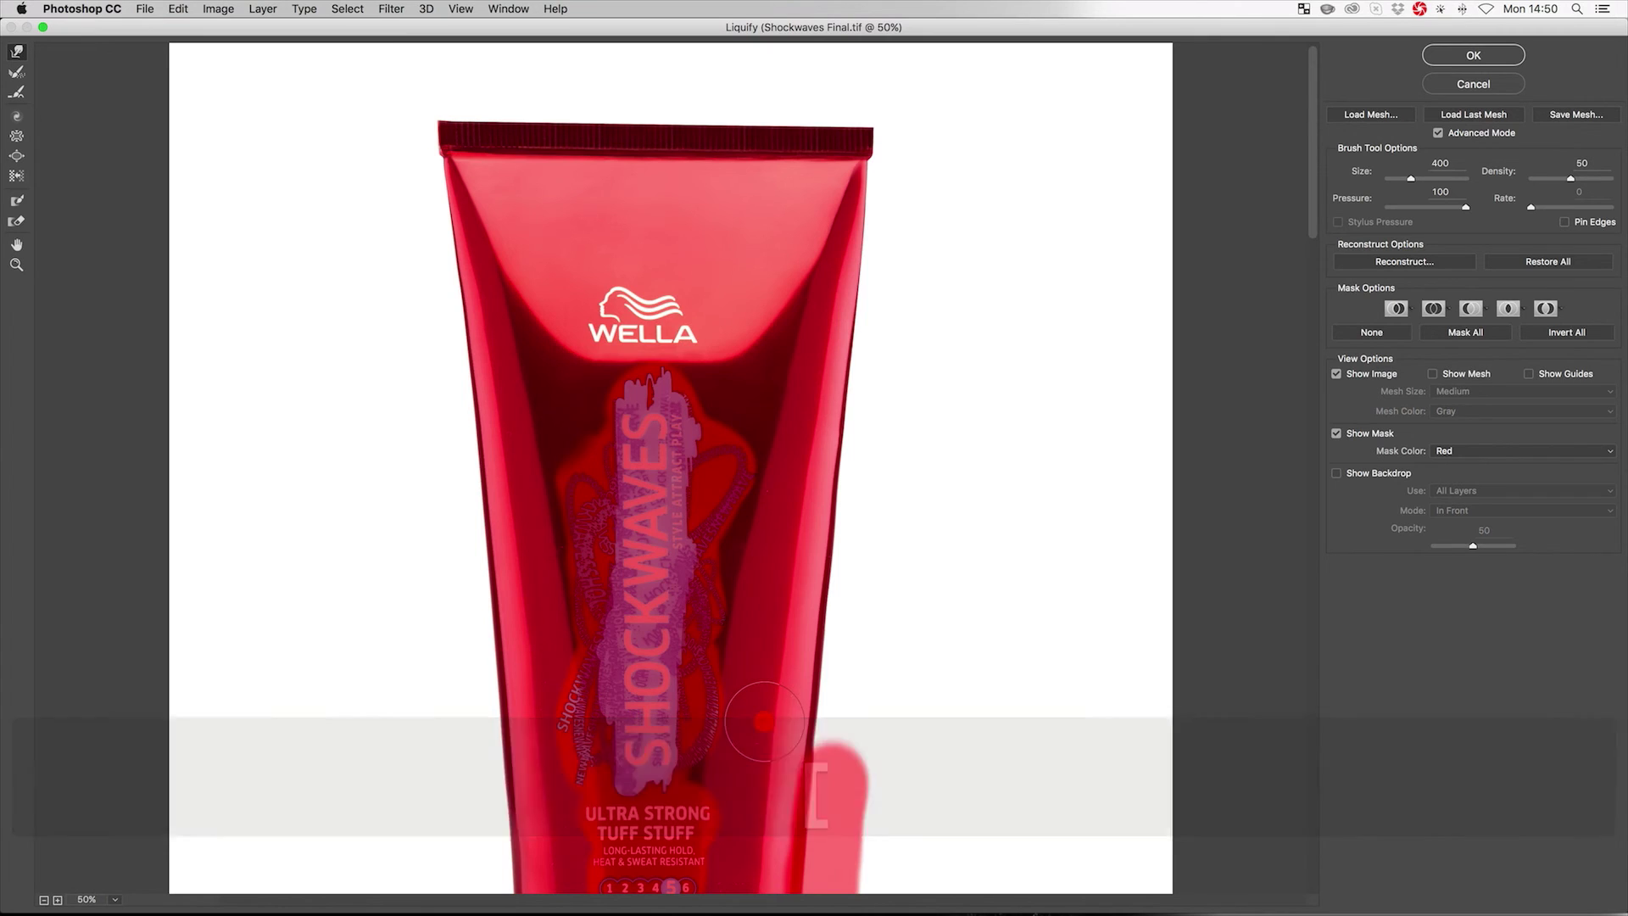
key(bracketright)
key(bracketright)
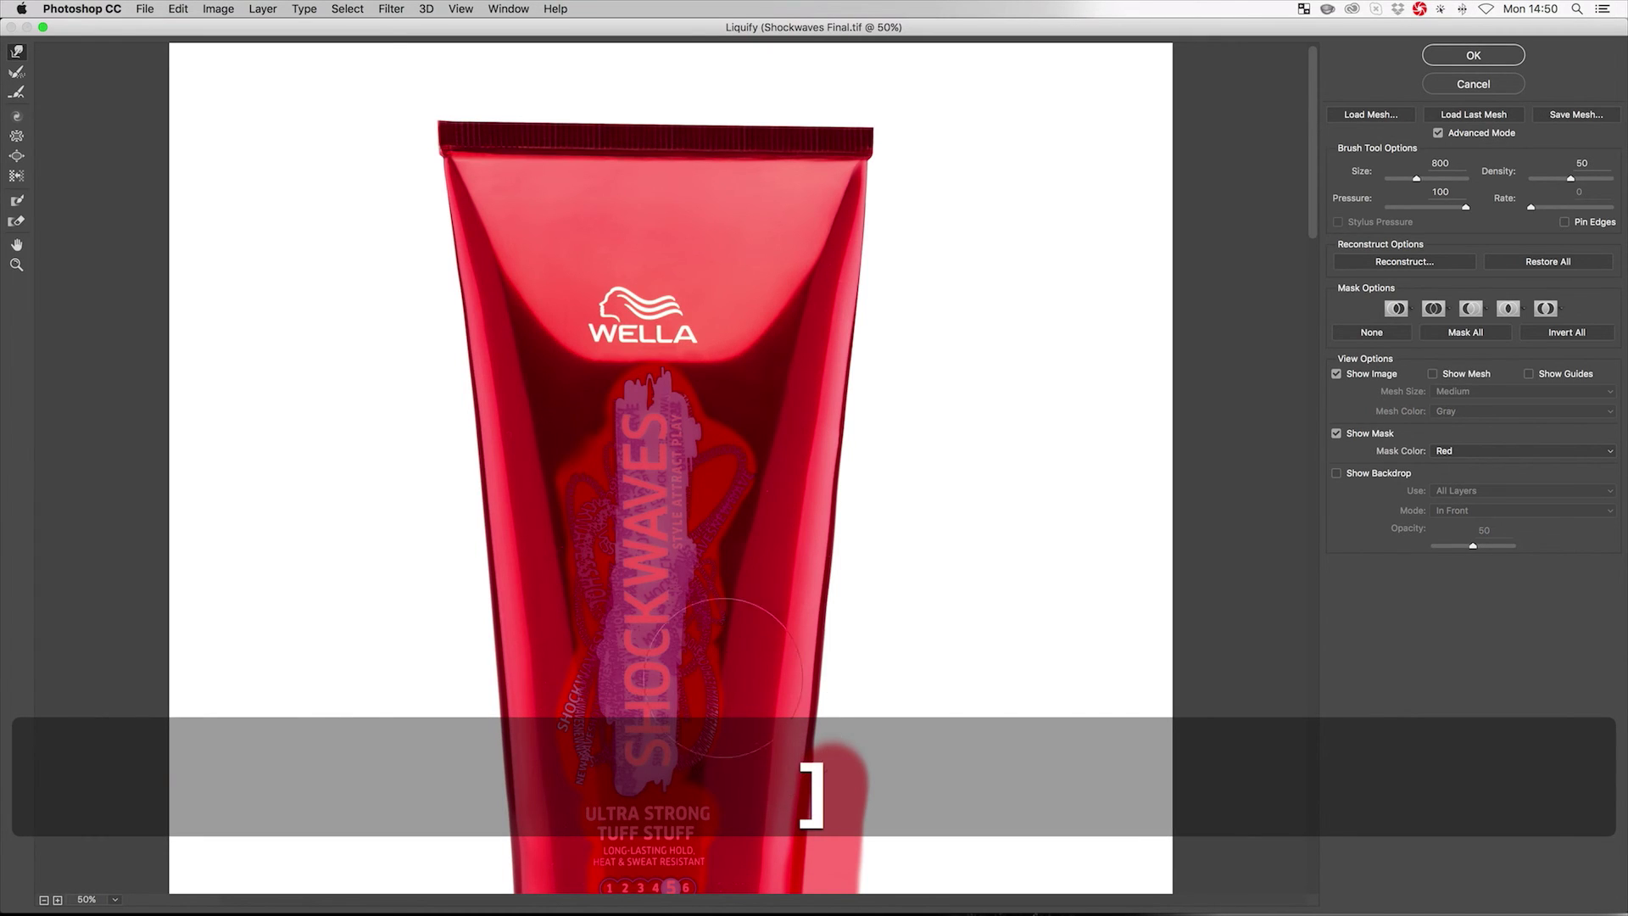
key(space)
drag(678, 621, 721, 529)
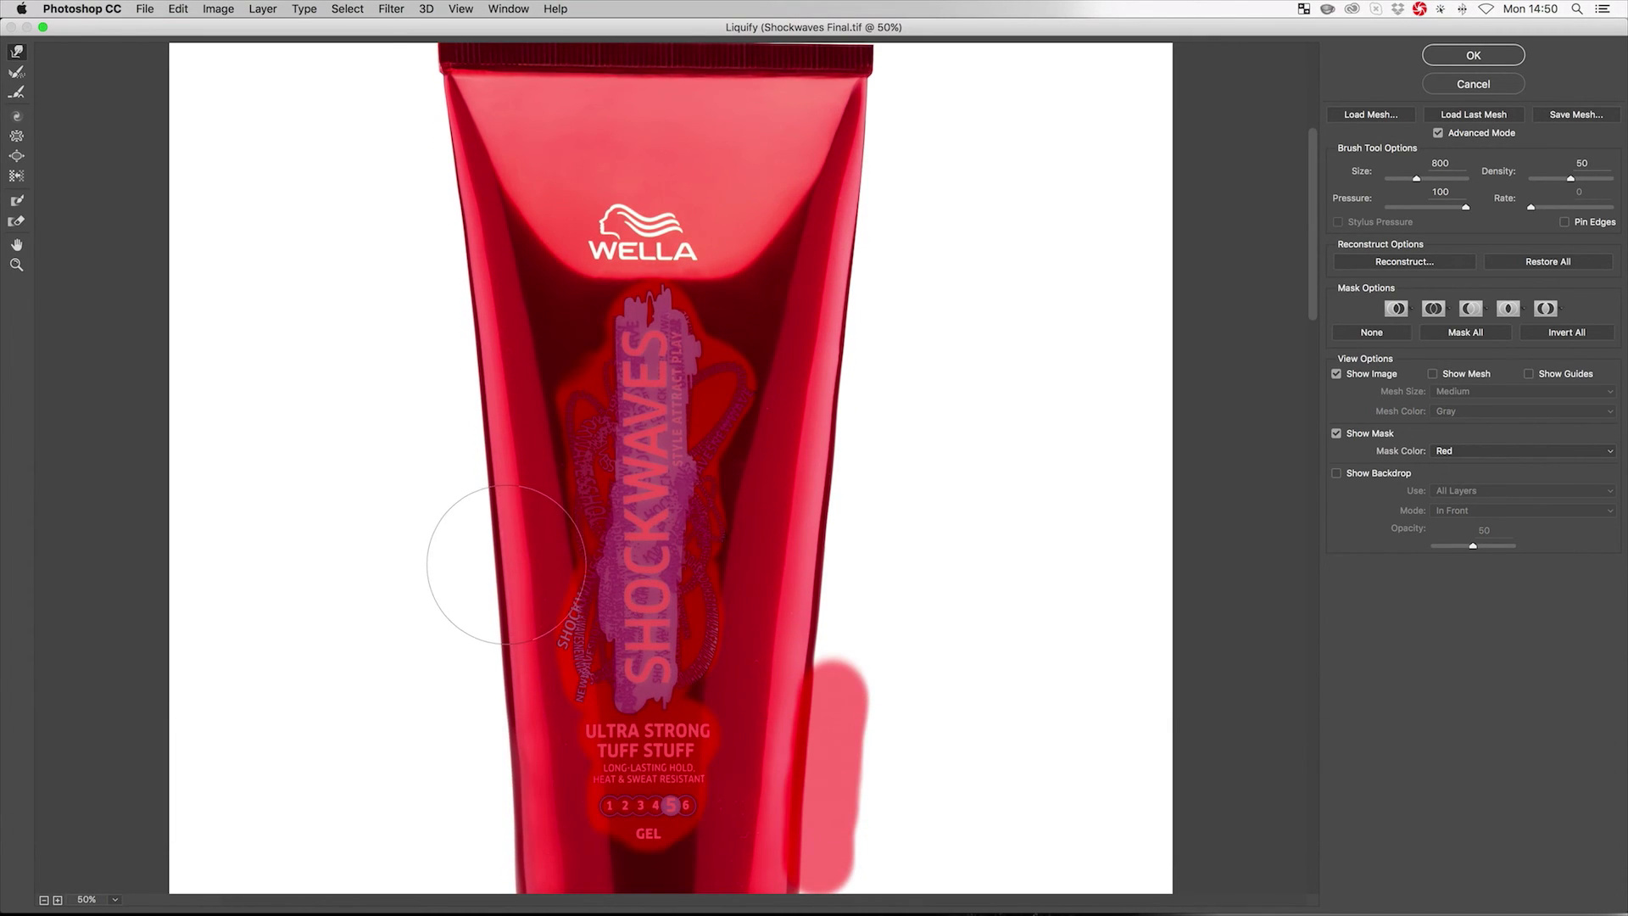
Step: Touch up the tube's reflections with the Forward Warp tool at brush size 400 and apply the Liquify filter
key(bracketleft)
key(bracketleft)
key(bracketleft)
key(bracketleft)
key(bracketleft)
key(bracketright)
key(super+minus)
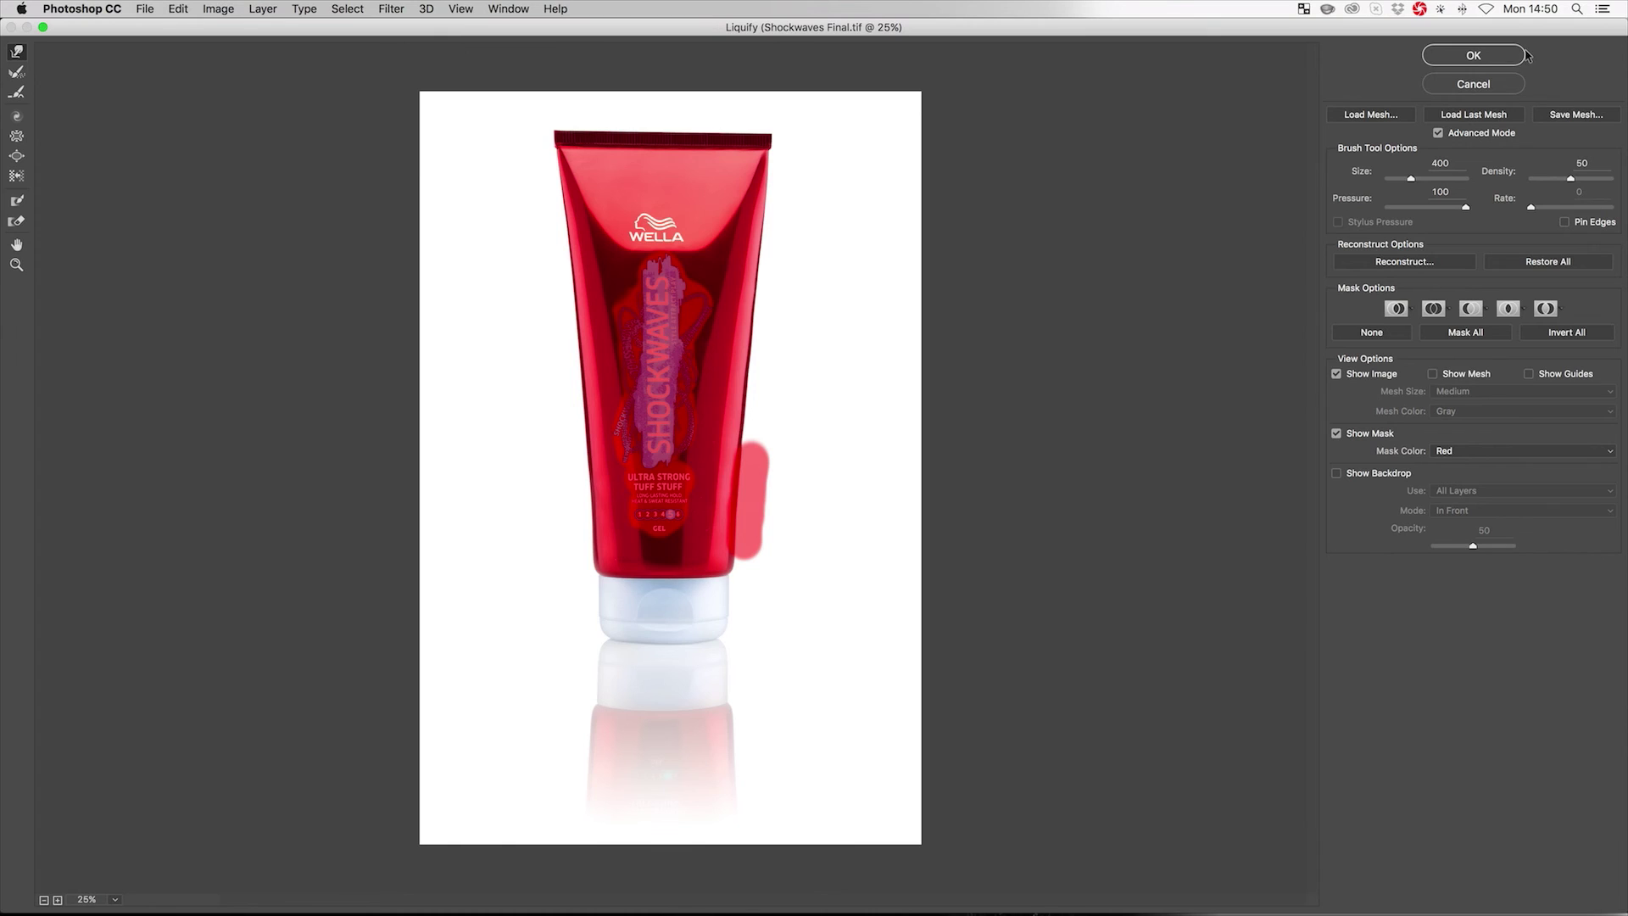
click(1462, 57)
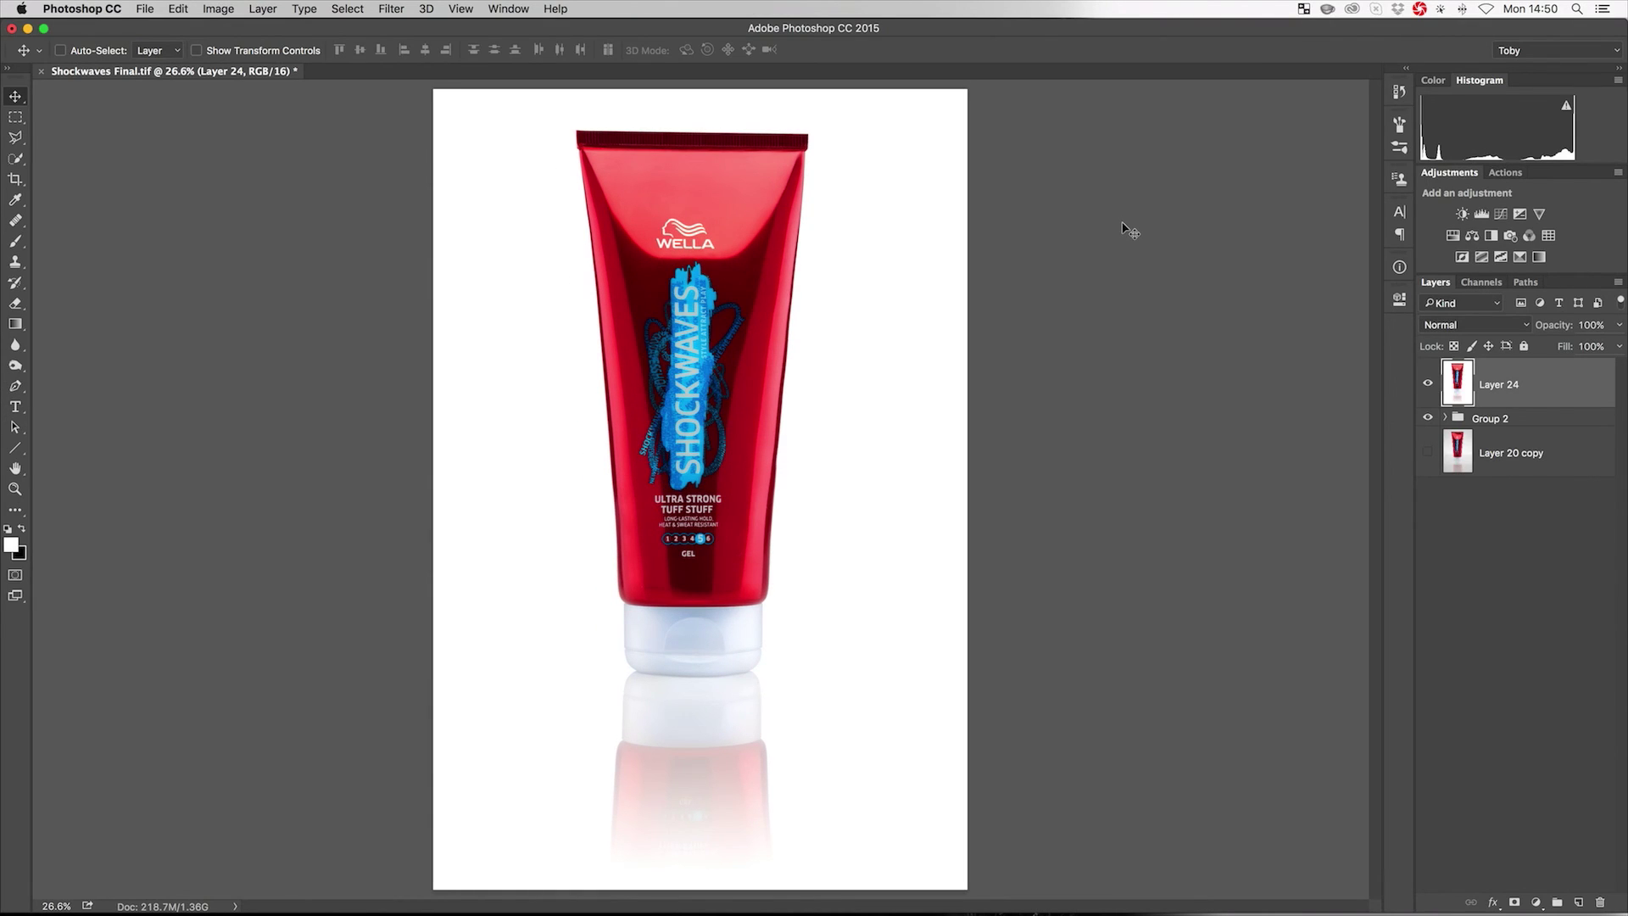
Step: Toggle the visibility of Layer 24 to compare the tube before and after the Liquify edits
click(1428, 385)
click(1430, 386)
click(1430, 387)
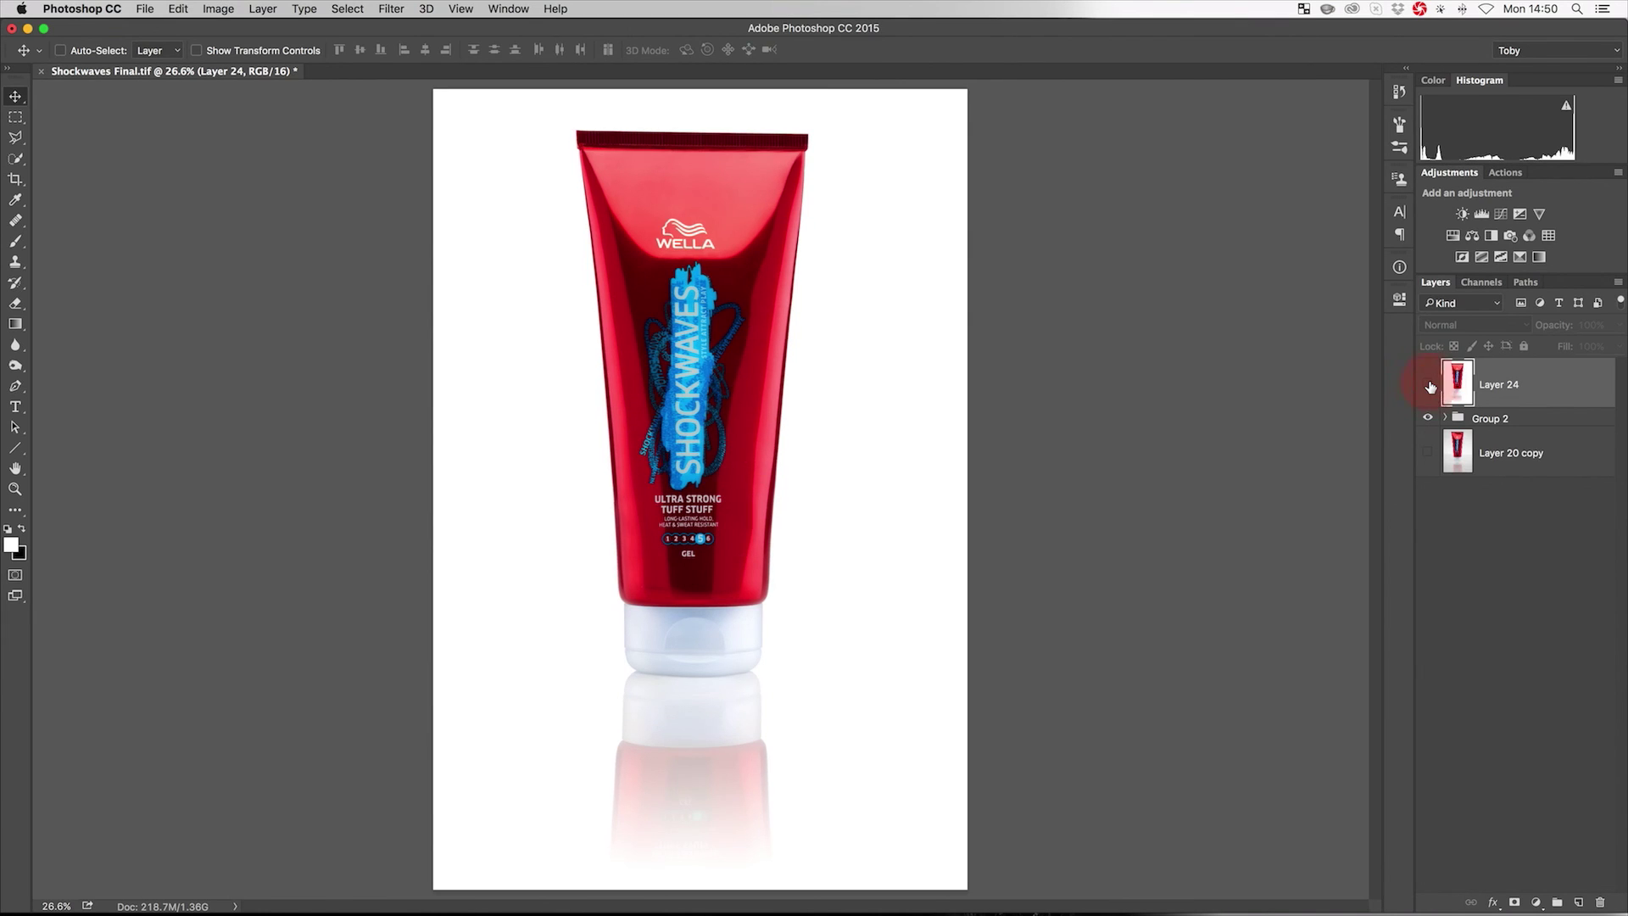
click(1430, 386)
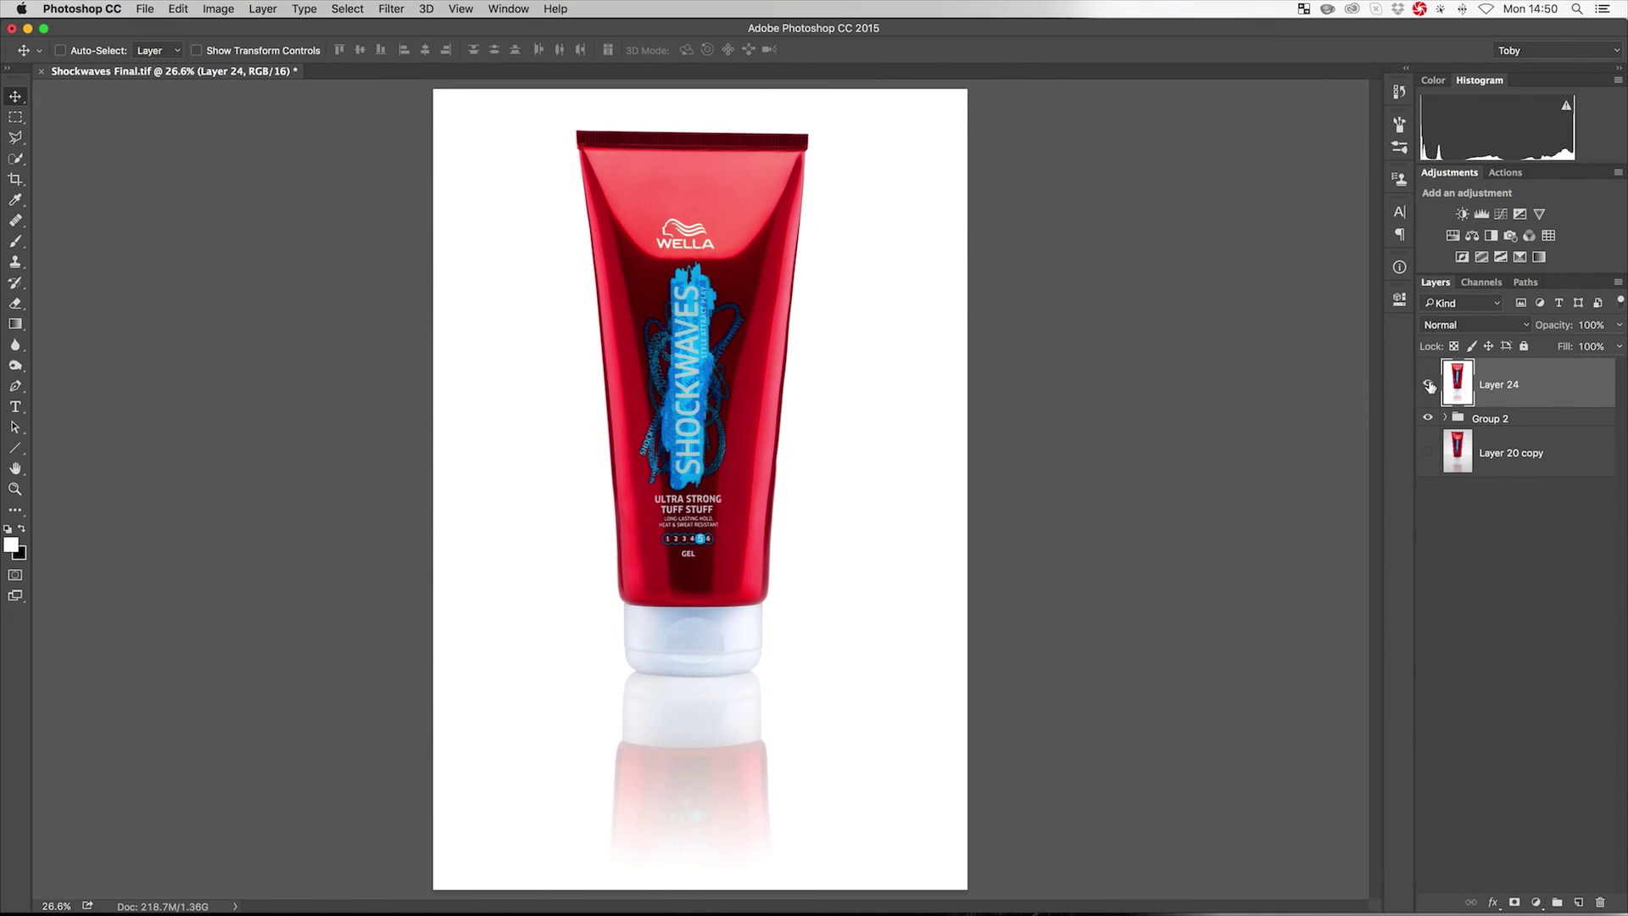
click(1430, 386)
click(1430, 386)
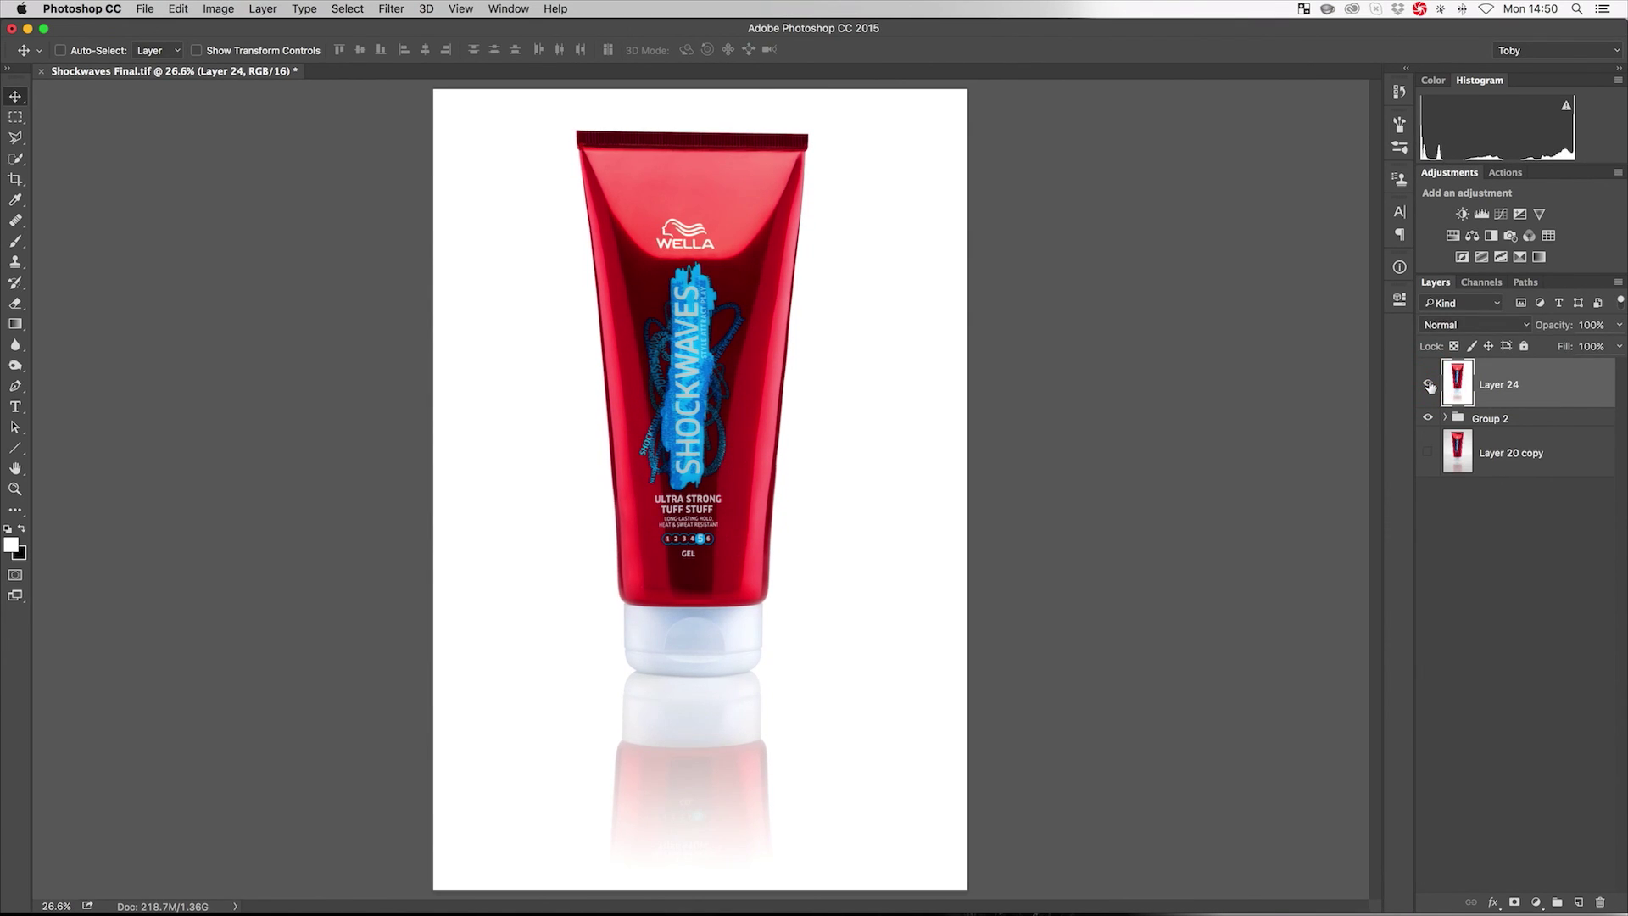